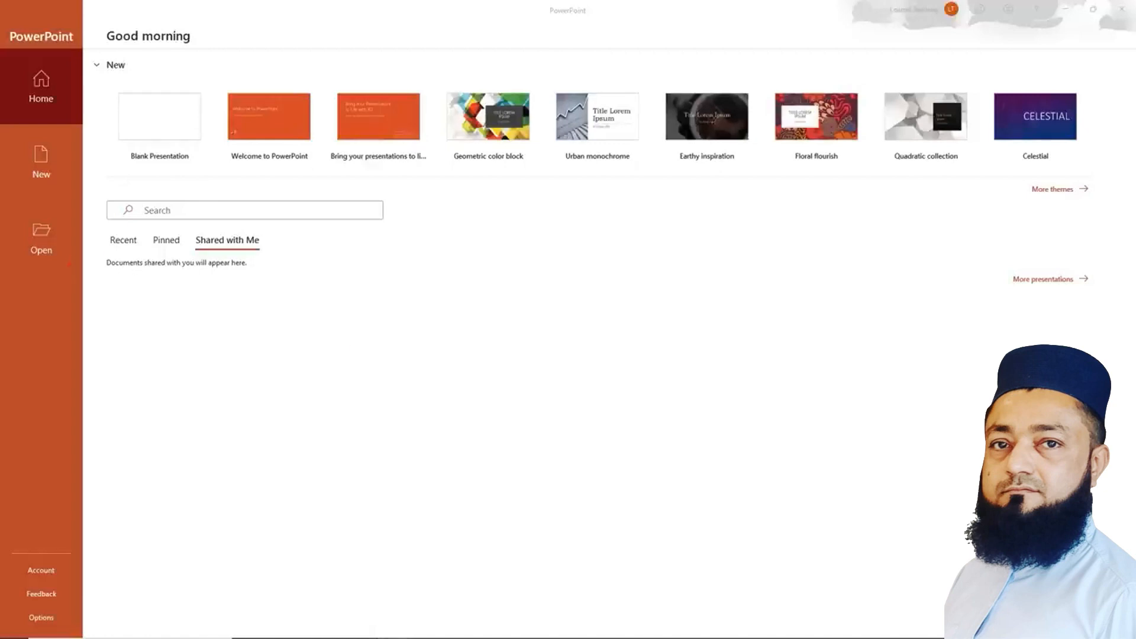
pyautogui.moveTo(95, 266); pyautogui.dragTo(12, 214)
pyautogui.moveTo(93, 189); pyautogui.dragTo(5, 136)
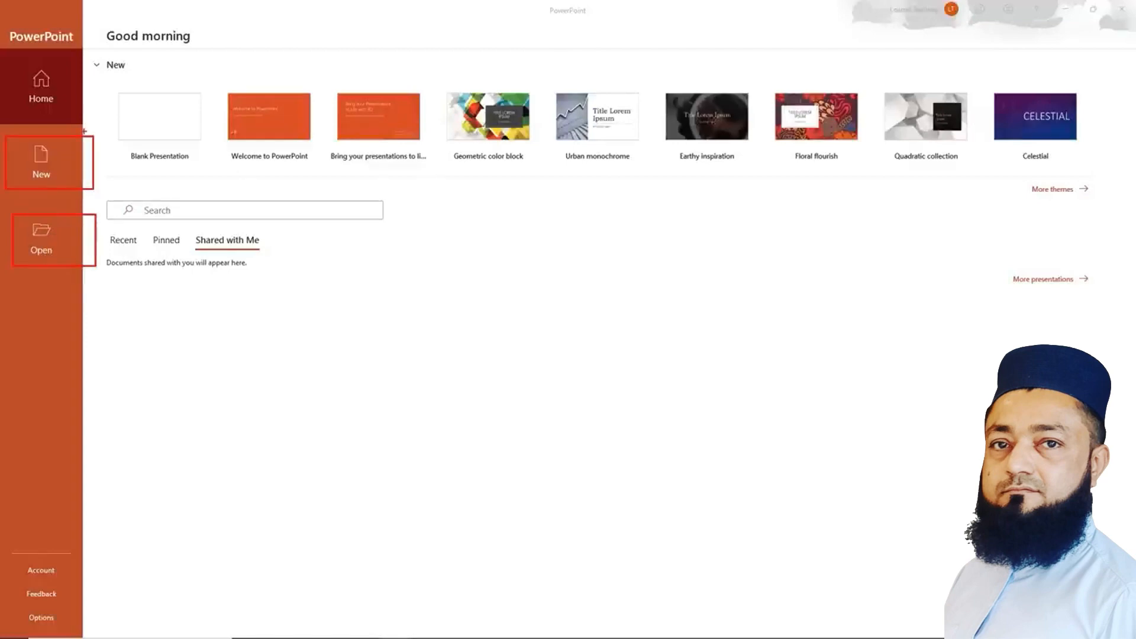
pyautogui.moveTo(90, 127); pyautogui.dragTo(3, 44)
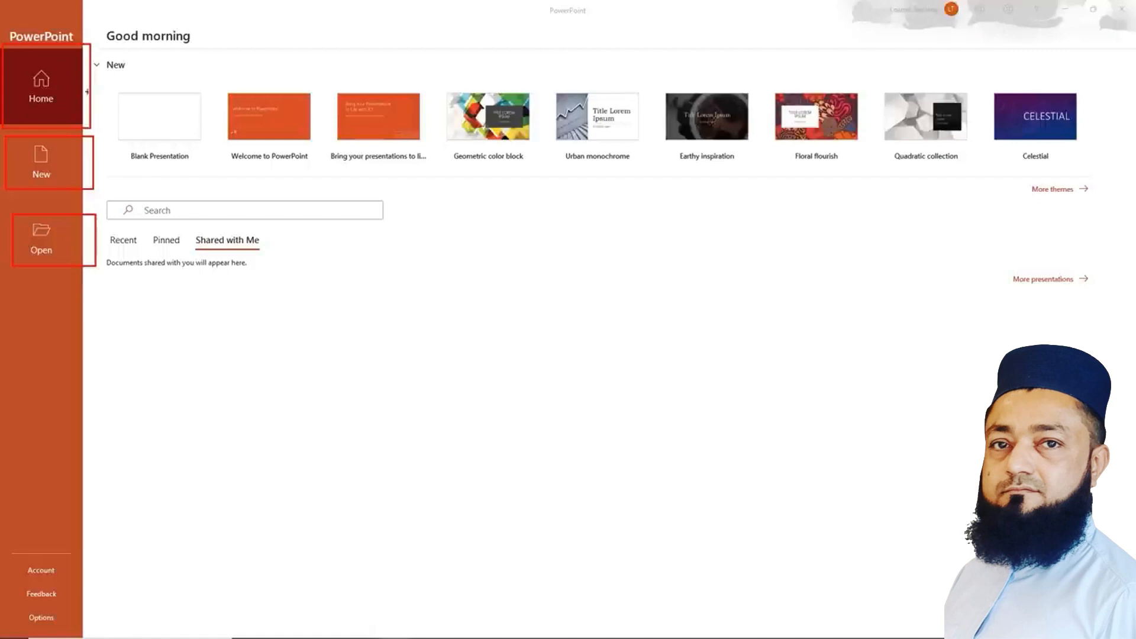
pyautogui.moveTo(131, 66); pyautogui.dragTo(216, 66)
pyautogui.moveTo(384, 212); pyautogui.dragTo(464, 213)
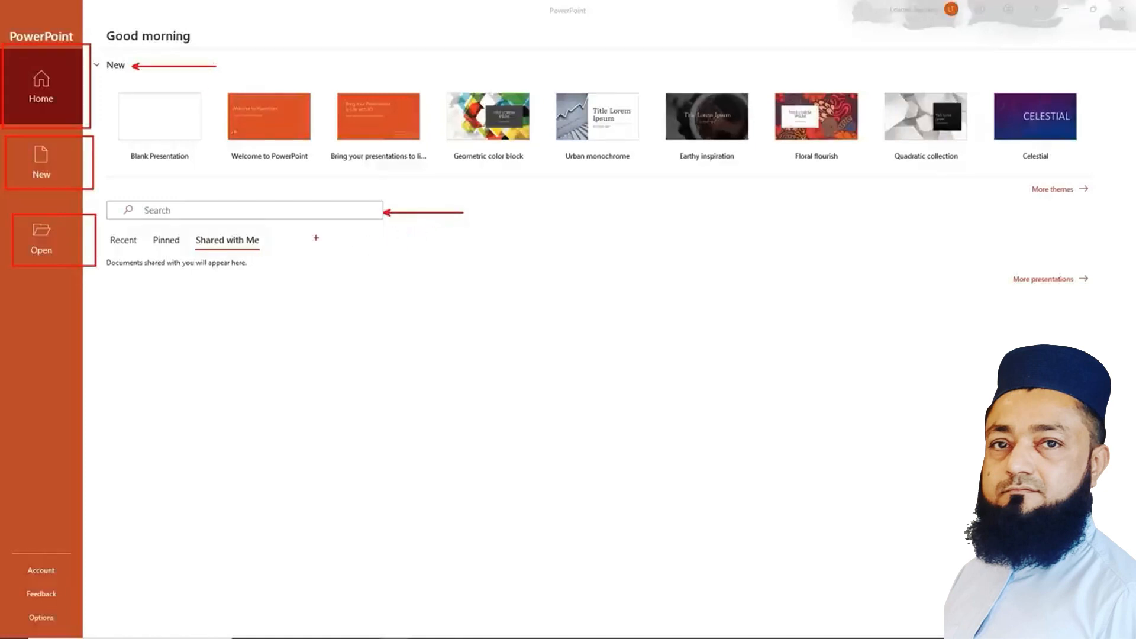
pyautogui.moveTo(270, 245); pyautogui.dragTo(374, 244)
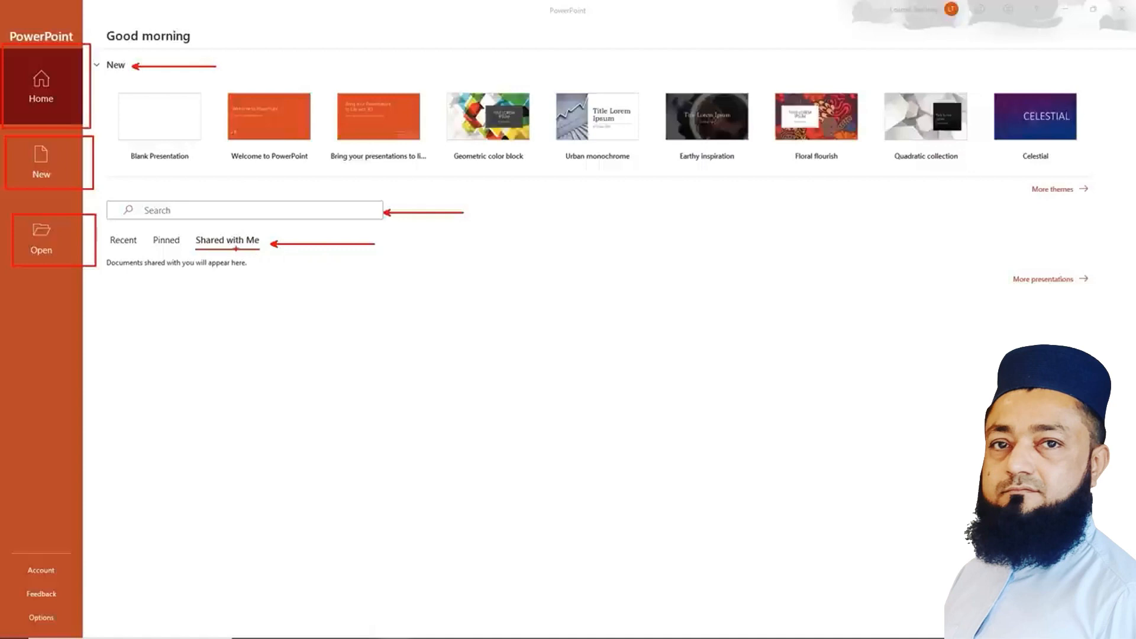
pyautogui.press('Escape')
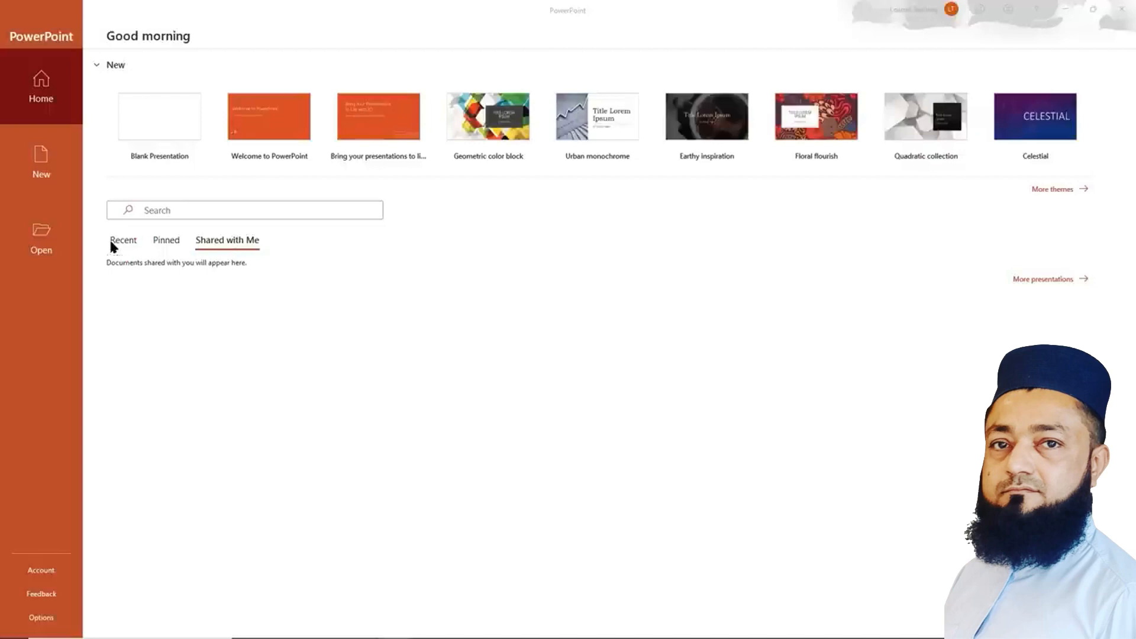
# Pin October_21_Work_file from the recent presentations and review the pinned and shared presentation lists
pyautogui.click(124, 243)
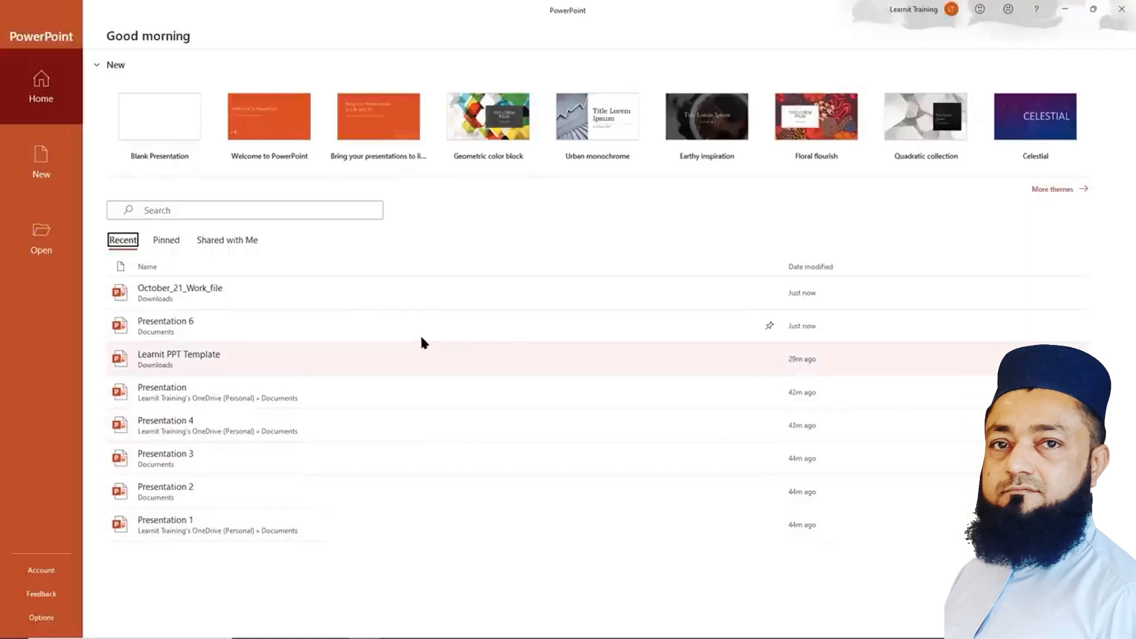
pyautogui.click(166, 242)
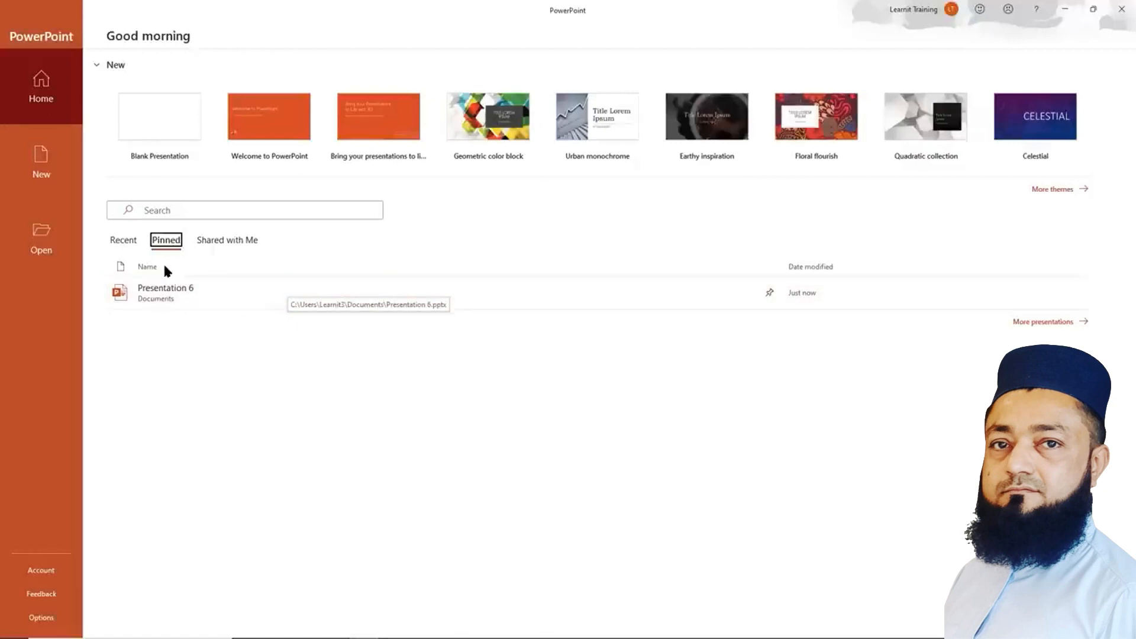
pyautogui.click(122, 242)
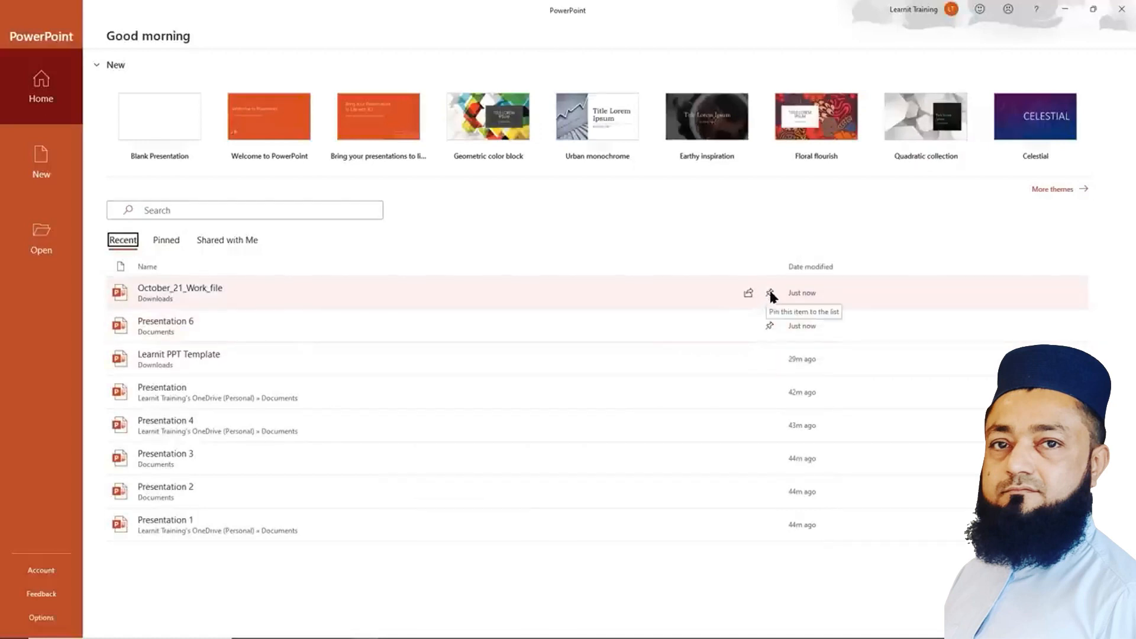
pyautogui.click(769, 293)
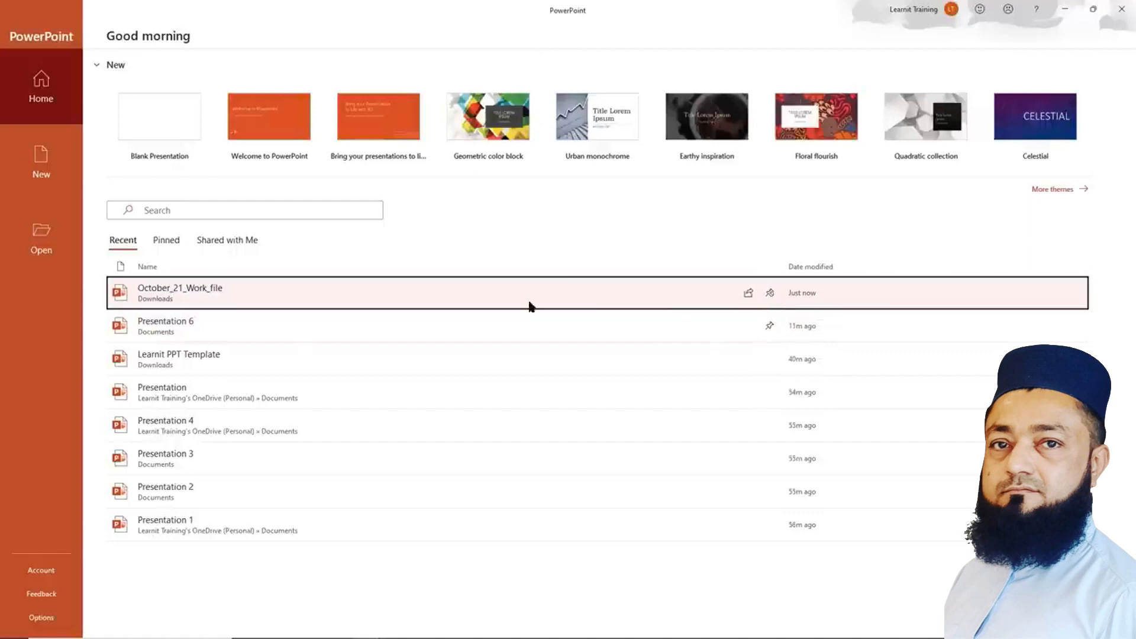
pyautogui.click(167, 241)
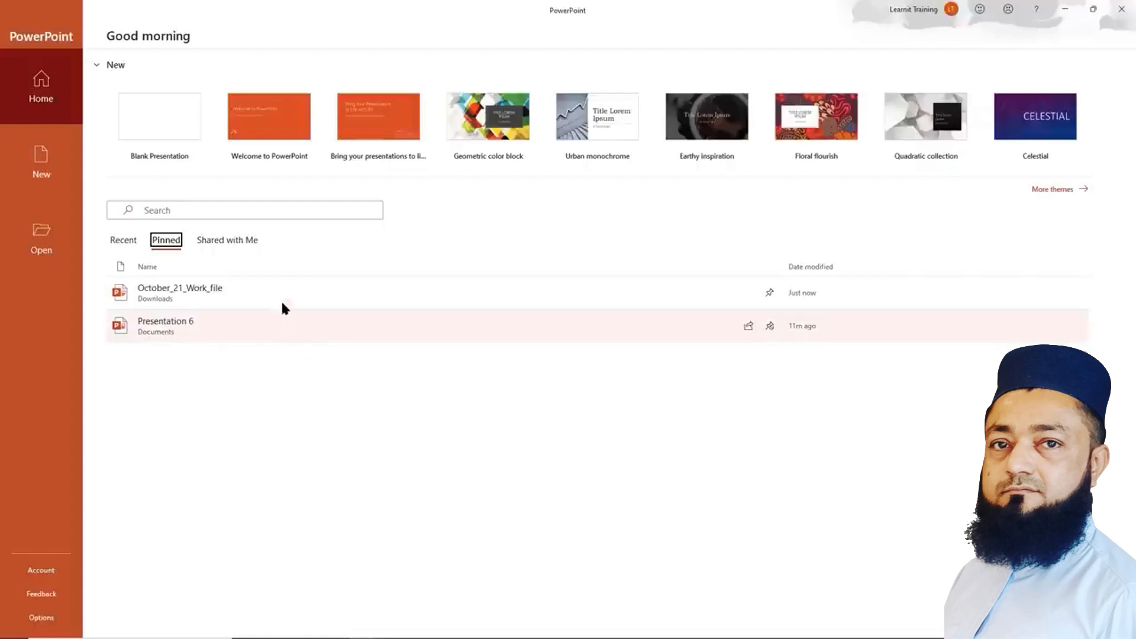
pyautogui.click(233, 245)
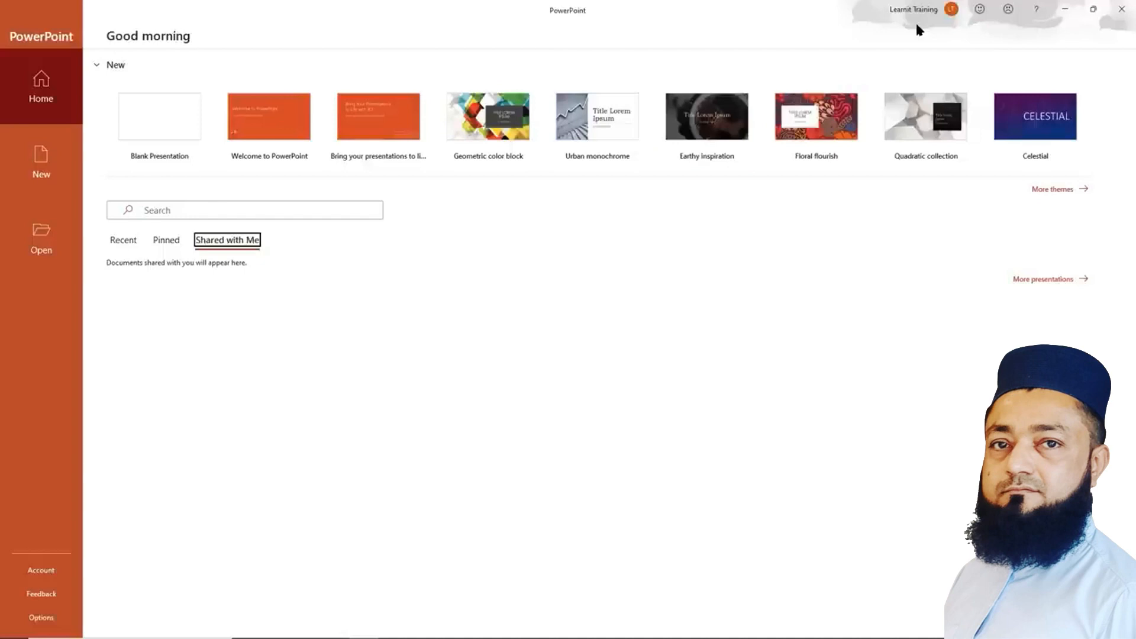
# Browse the full gallery of themes and templates available for new presentations
pyautogui.click(196, 213)
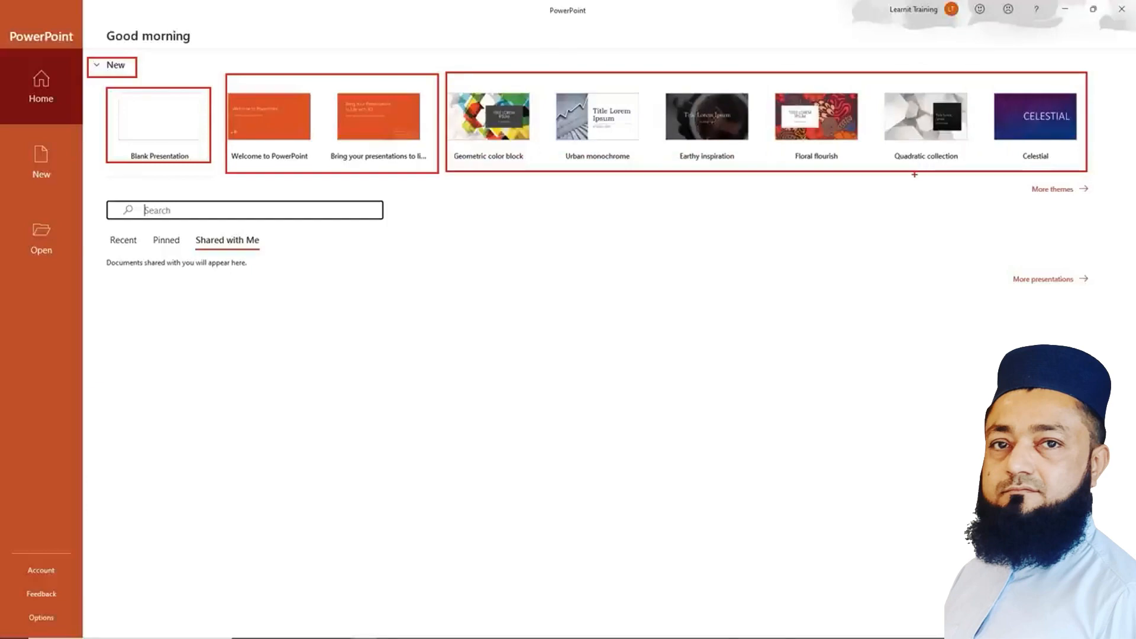
pyautogui.press('Escape')
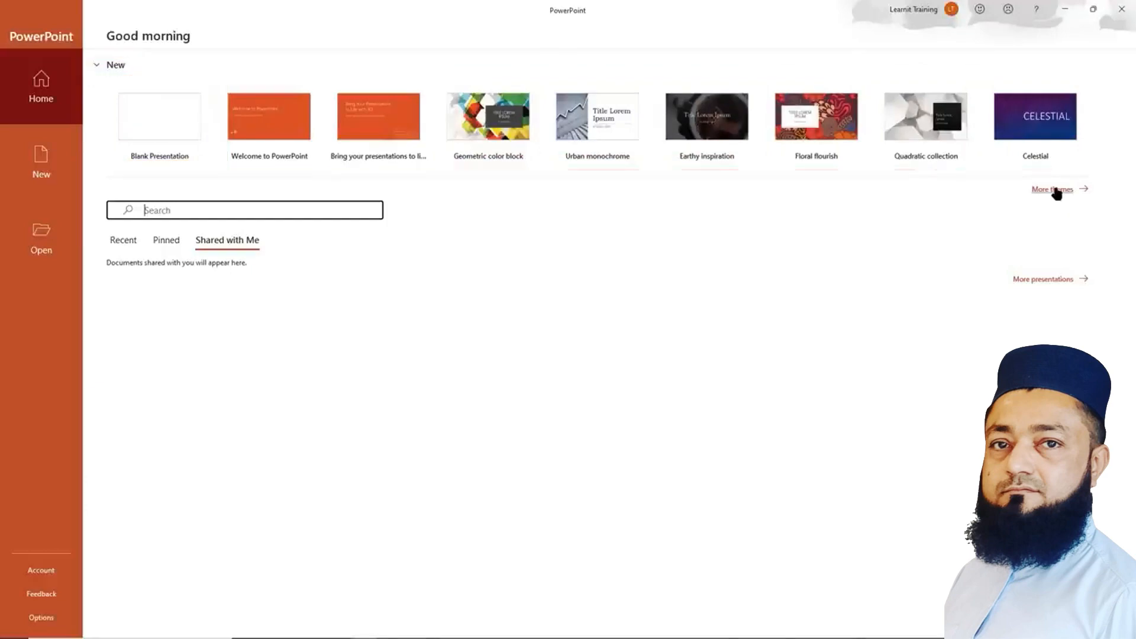
pyautogui.click(1053, 189)
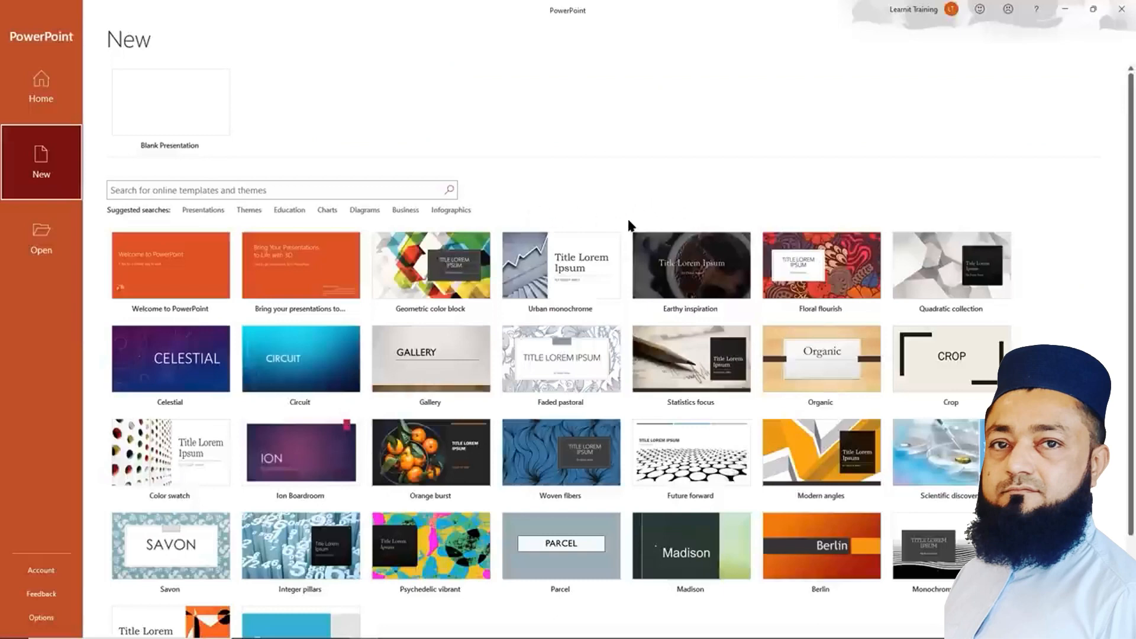
pyautogui.scroll(-3, 609, 278)
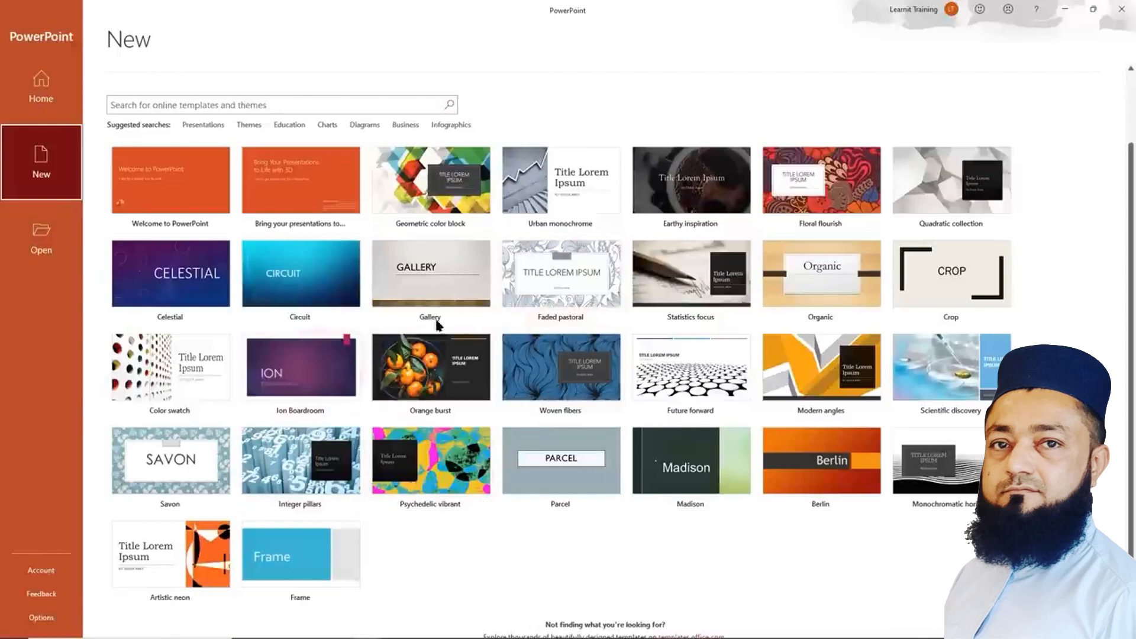
pyautogui.scroll(3, 438, 376)
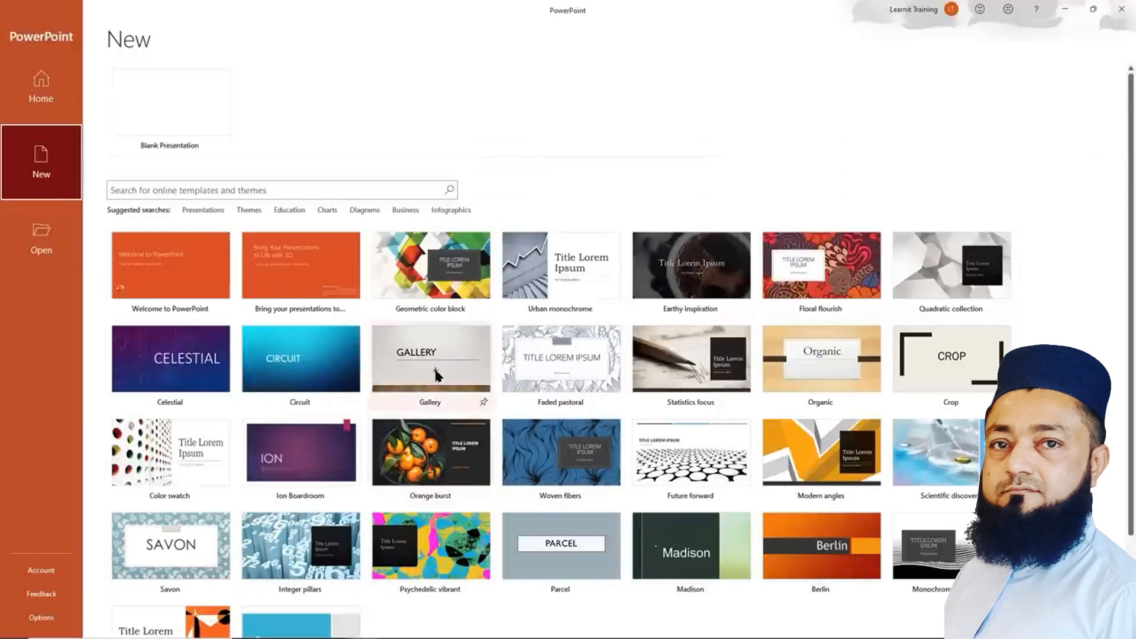
pyautogui.moveTo(96, 202); pyautogui.dragTo(477, 224)
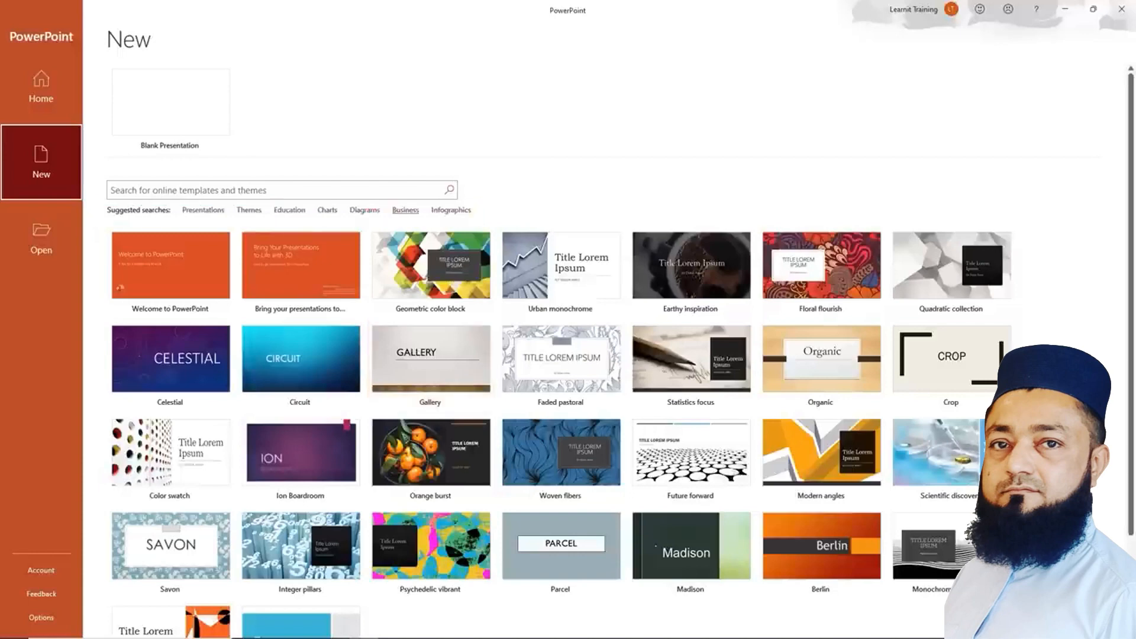
# Look through the online templates under the suggested Business search and return to the full template gallery
pyautogui.click(398, 211)
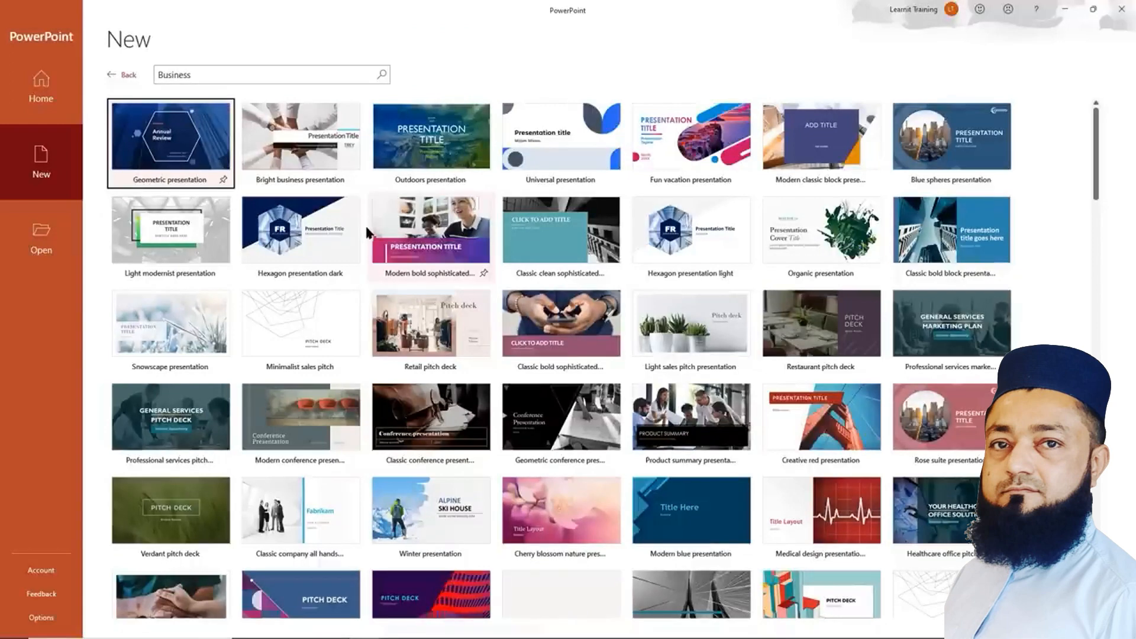
pyautogui.scroll(-2, 365, 243)
pyautogui.scroll(-1, 362, 234)
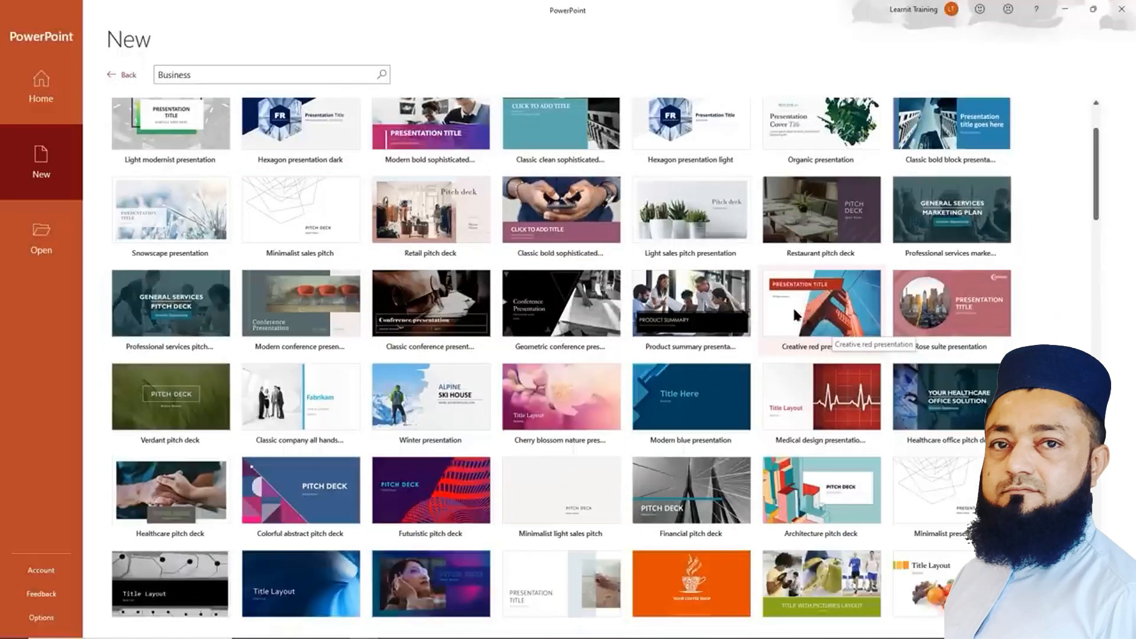
pyautogui.scroll(2, 132, 98)
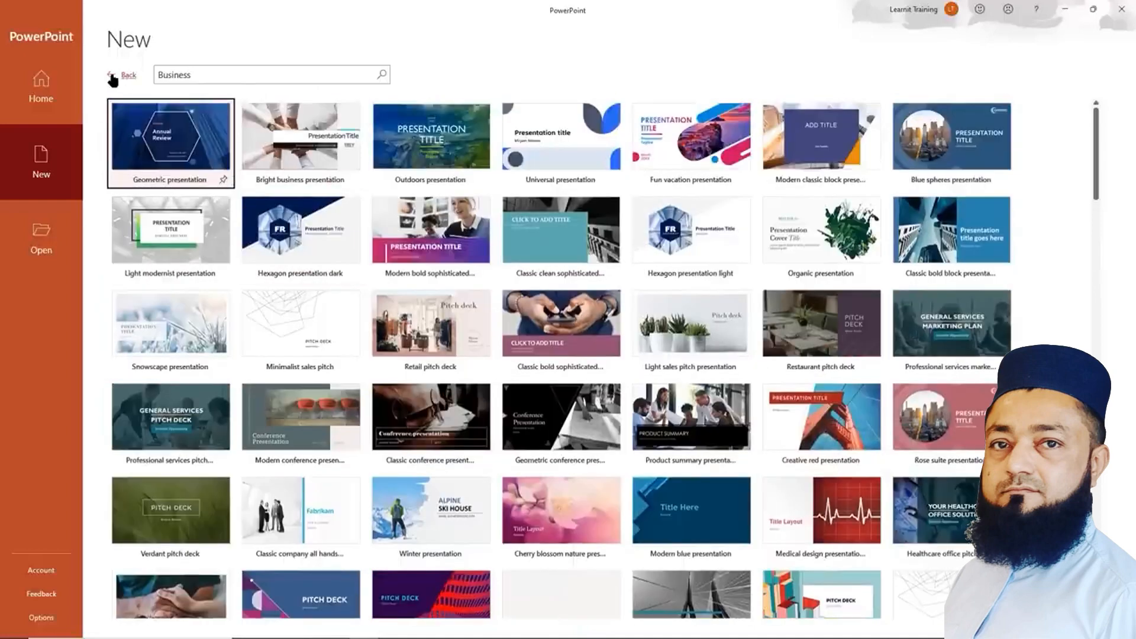
pyautogui.click(112, 77)
pyautogui.click(199, 190)
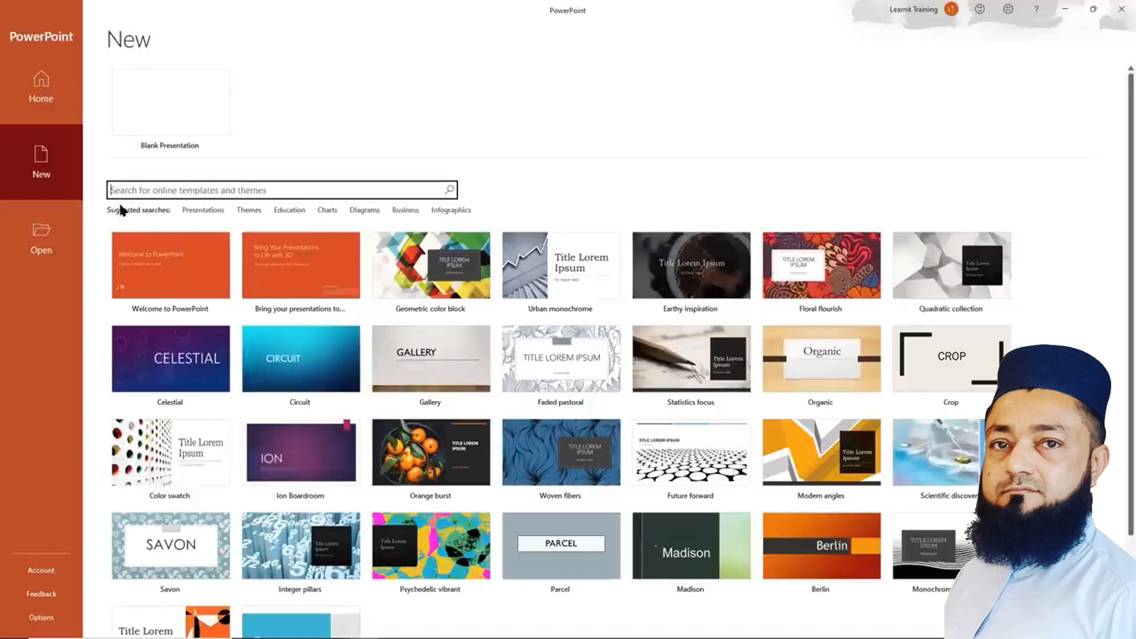
# Review the recent presentations available for opening and browse the Documents folder in OneDrive - Personal
pyautogui.click(47, 243)
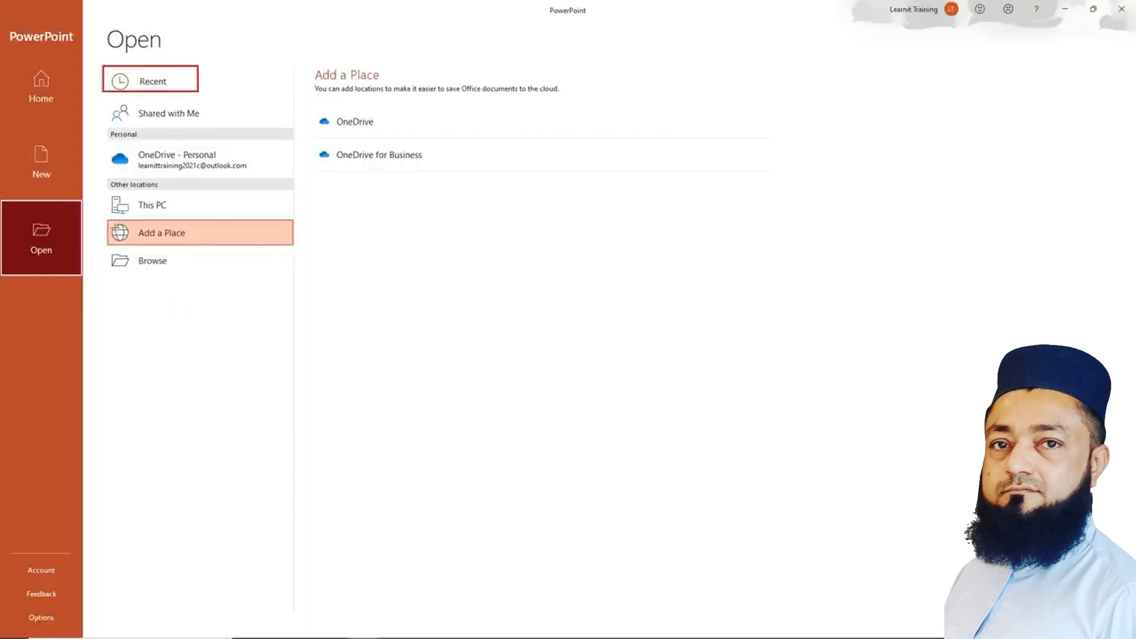
pyautogui.click(145, 90)
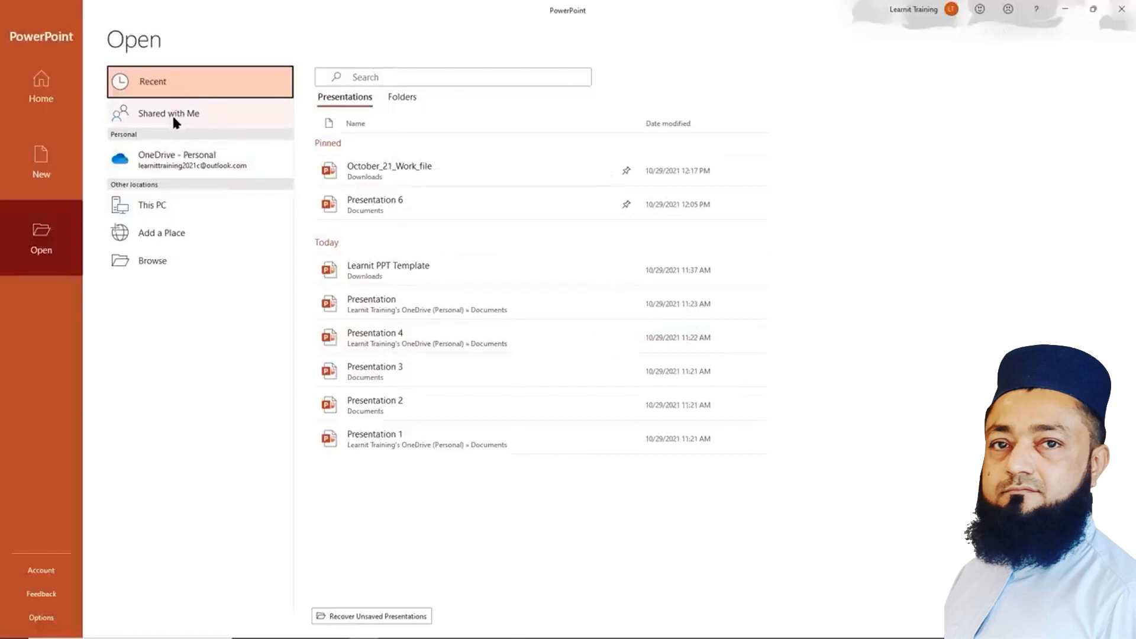
pyautogui.moveTo(99, 142); pyautogui.dragTo(265, 177)
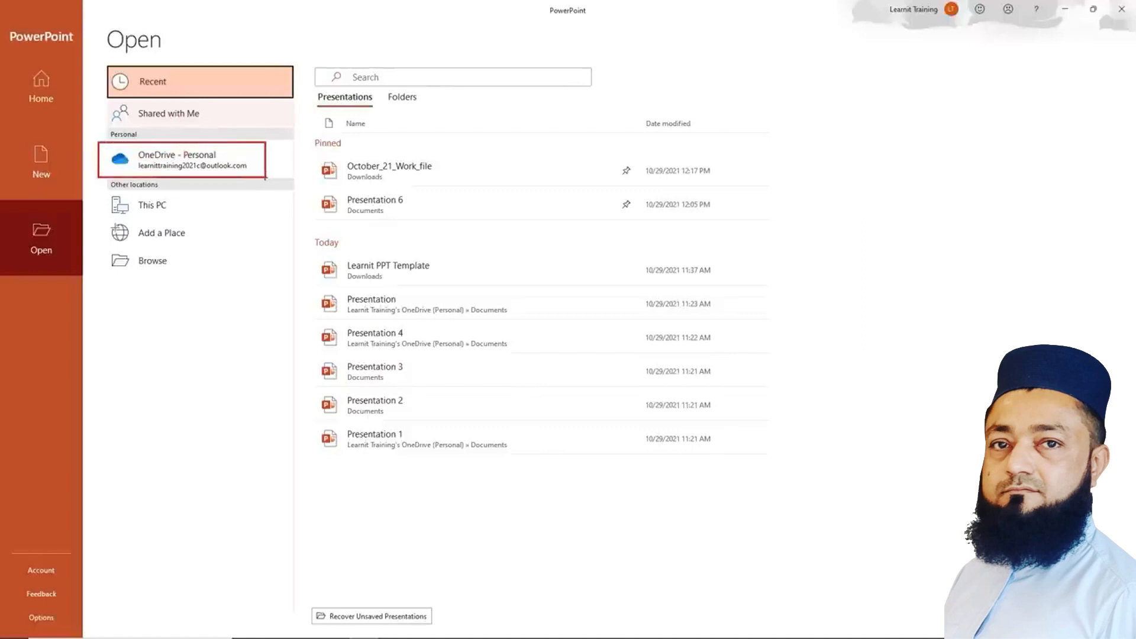
pyautogui.click(213, 169)
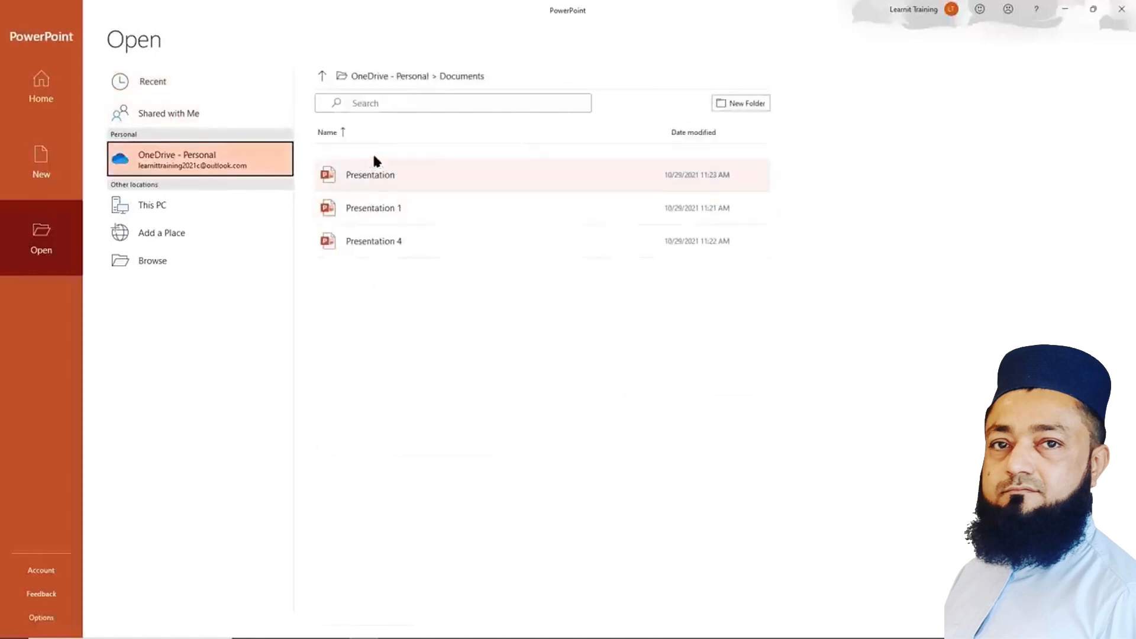
pyautogui.click(323, 75)
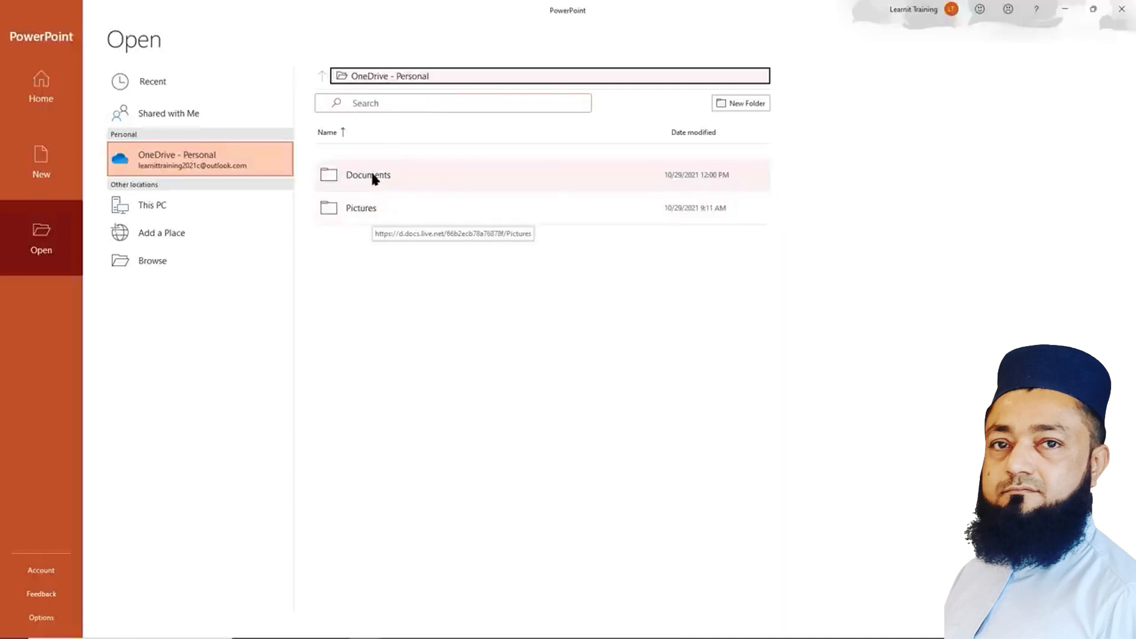
pyautogui.doubleClick(368, 175)
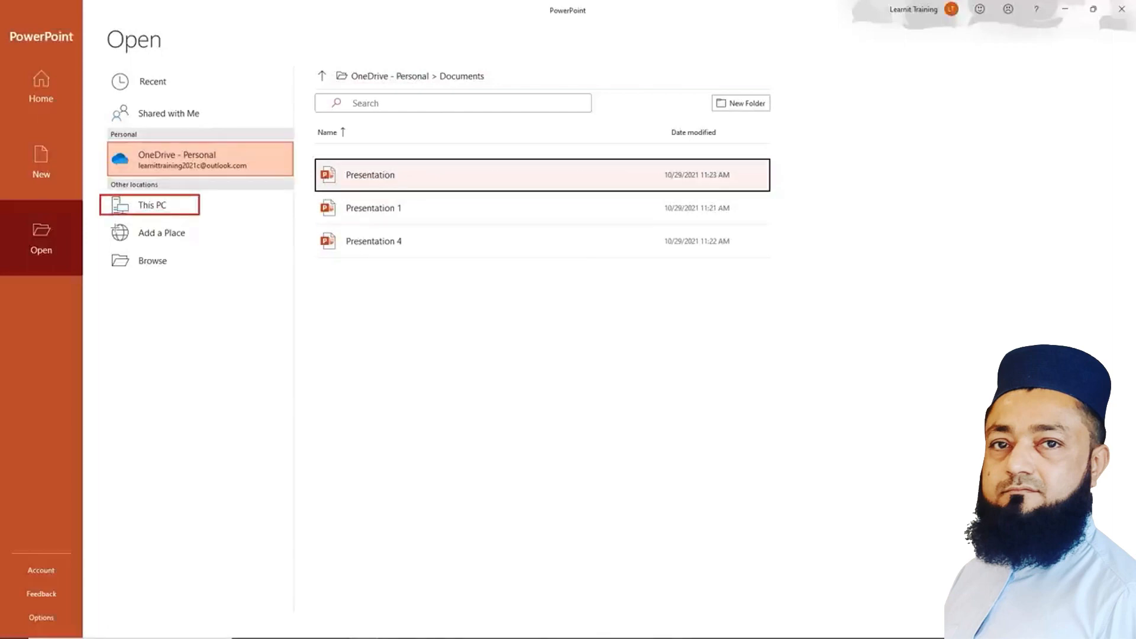
# Examine the This PC, Add a Place and Browse options for opening a presentation, without opening any file
pyautogui.click(148, 205)
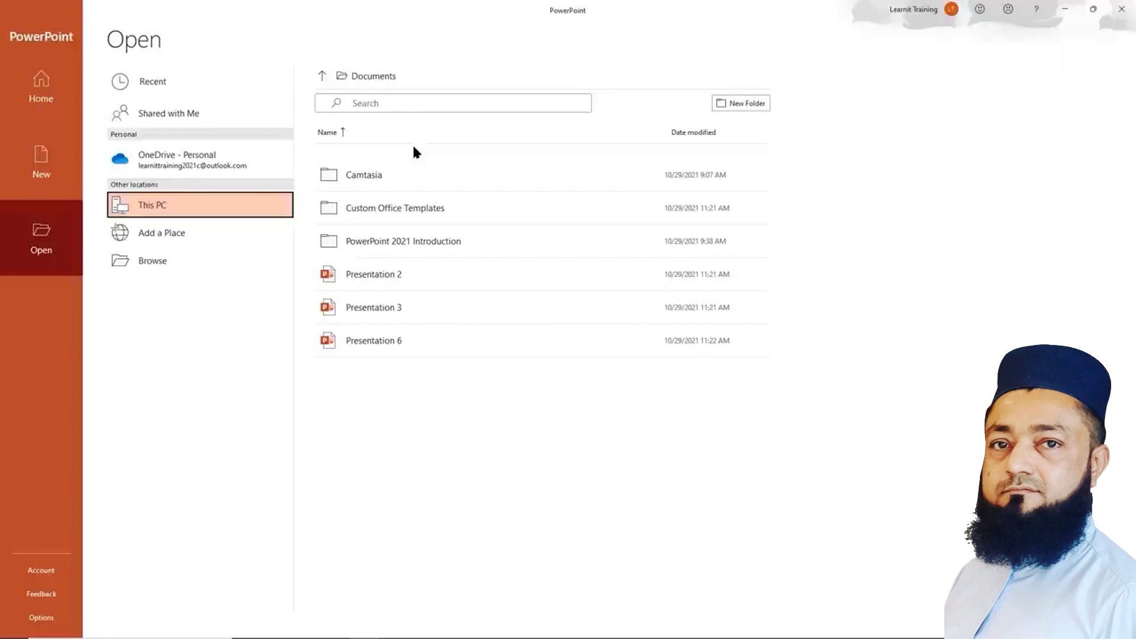
pyautogui.click(174, 237)
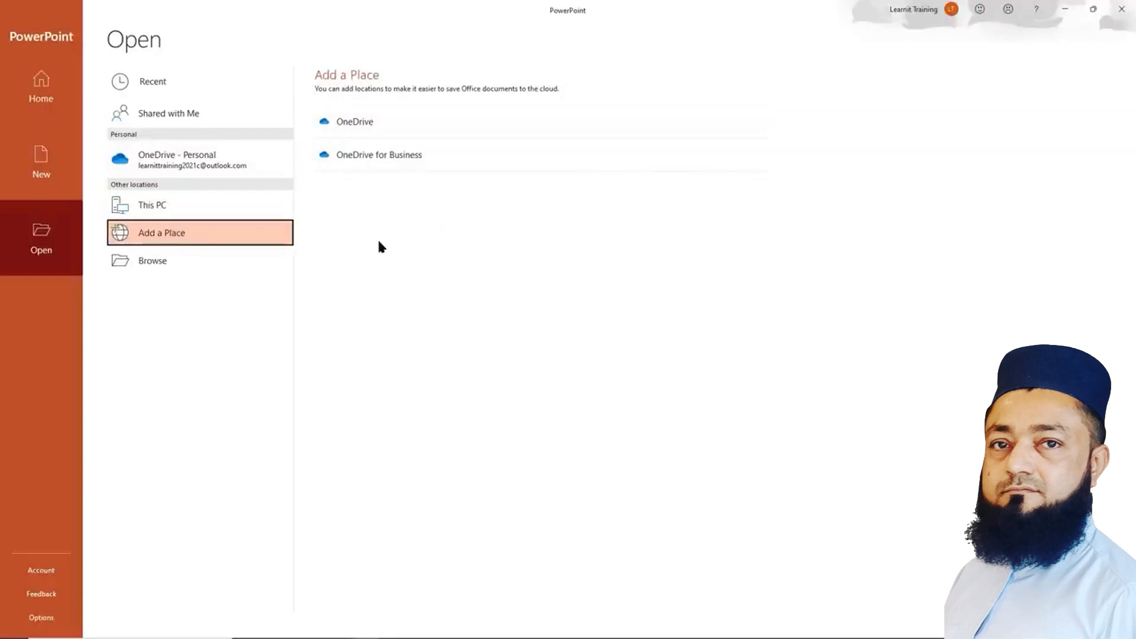
pyautogui.click(155, 263)
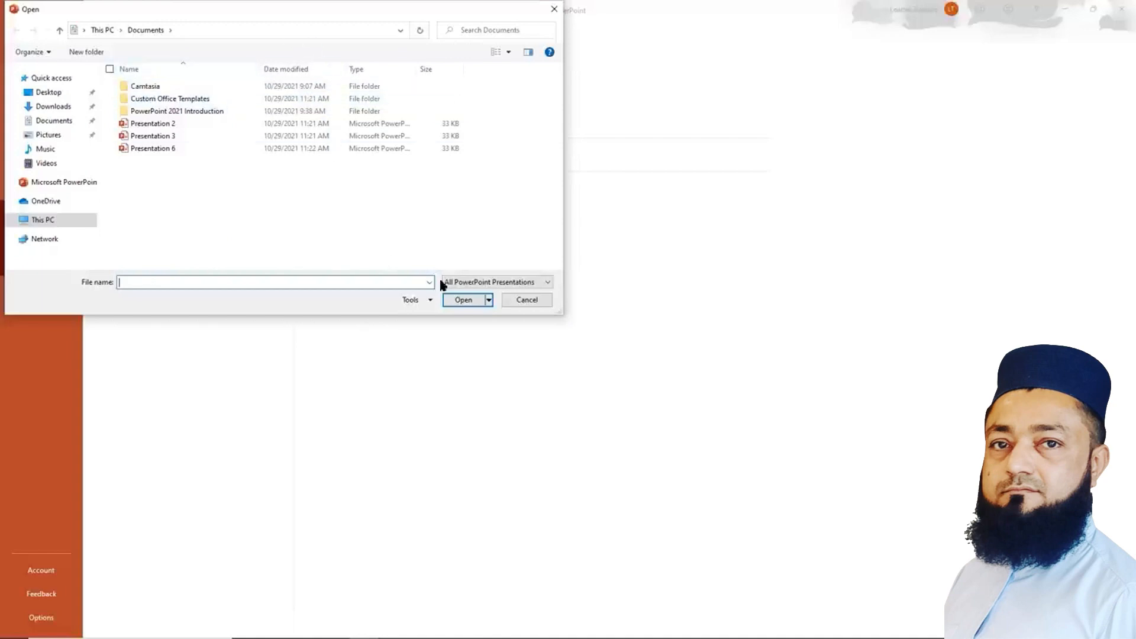
pyautogui.click(527, 300)
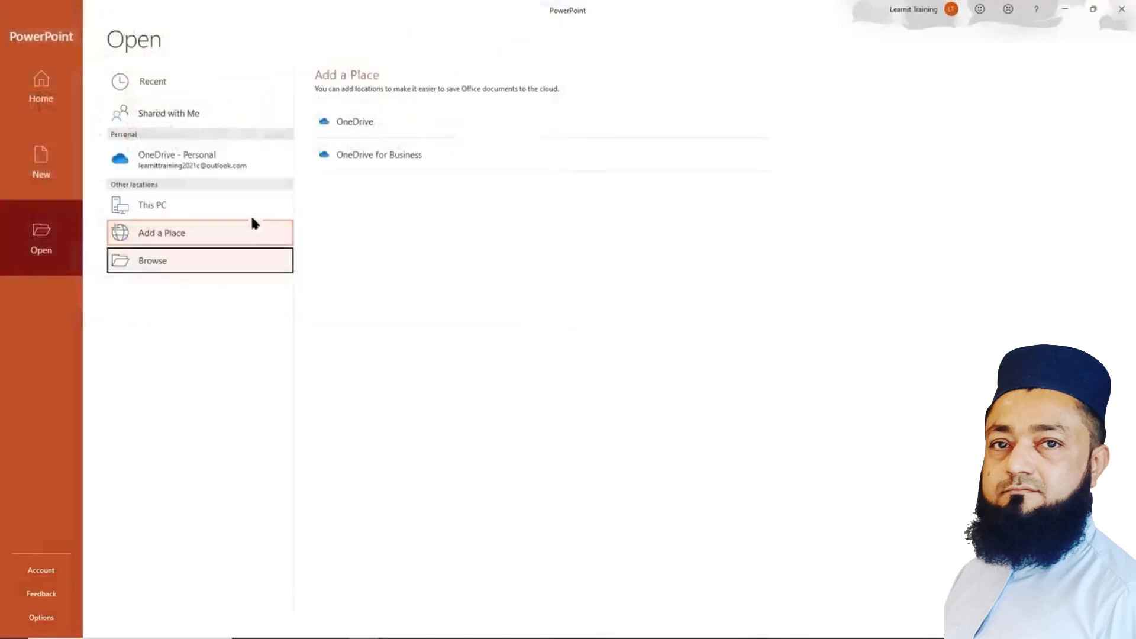
# Create a new blank presentation from the start page
pyautogui.click(48, 86)
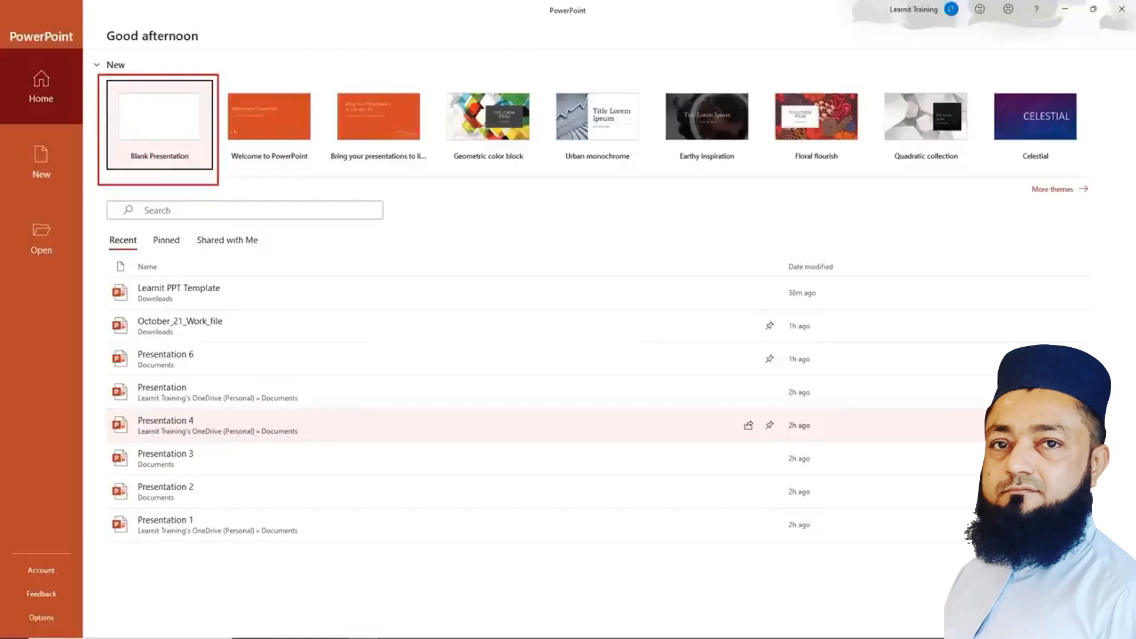
pyautogui.click(178, 121)
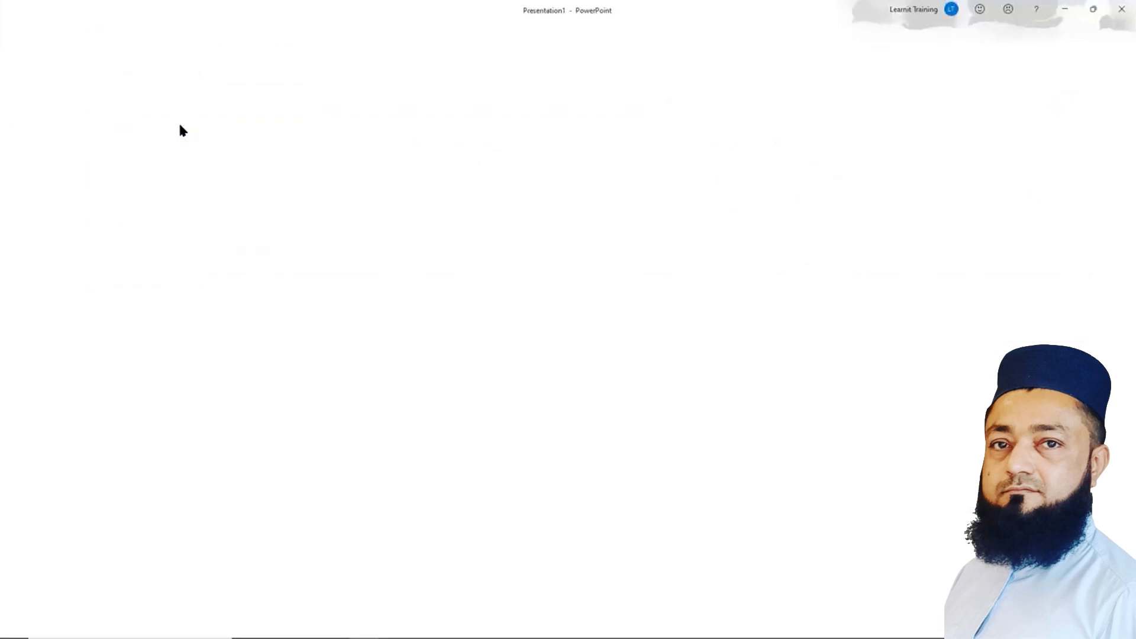
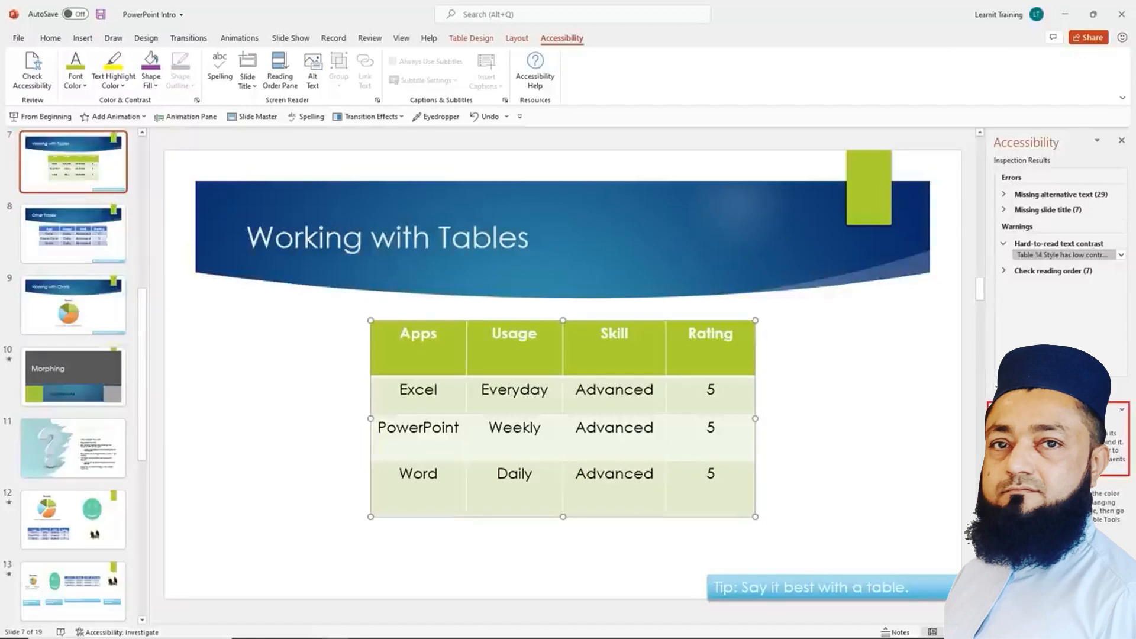
pyautogui.moveTo(989, 479); pyautogui.dragTo(1127, 544)
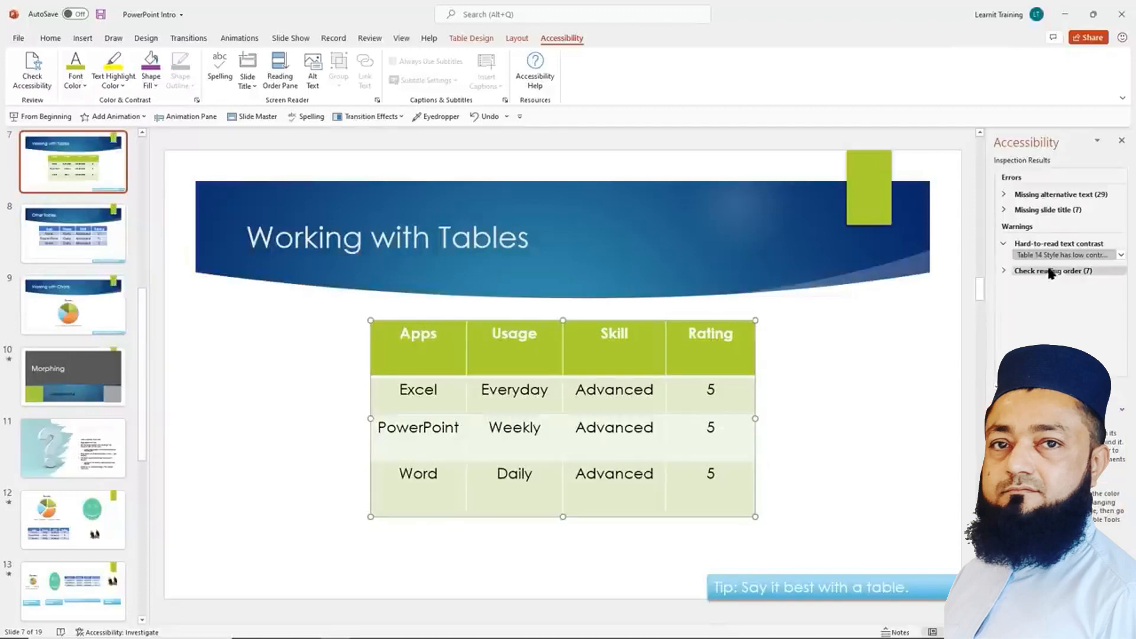
# Examine the missing alternative text errors and open the alt text of Smiley Face 4 on slide 4
pyautogui.click(1004, 196)
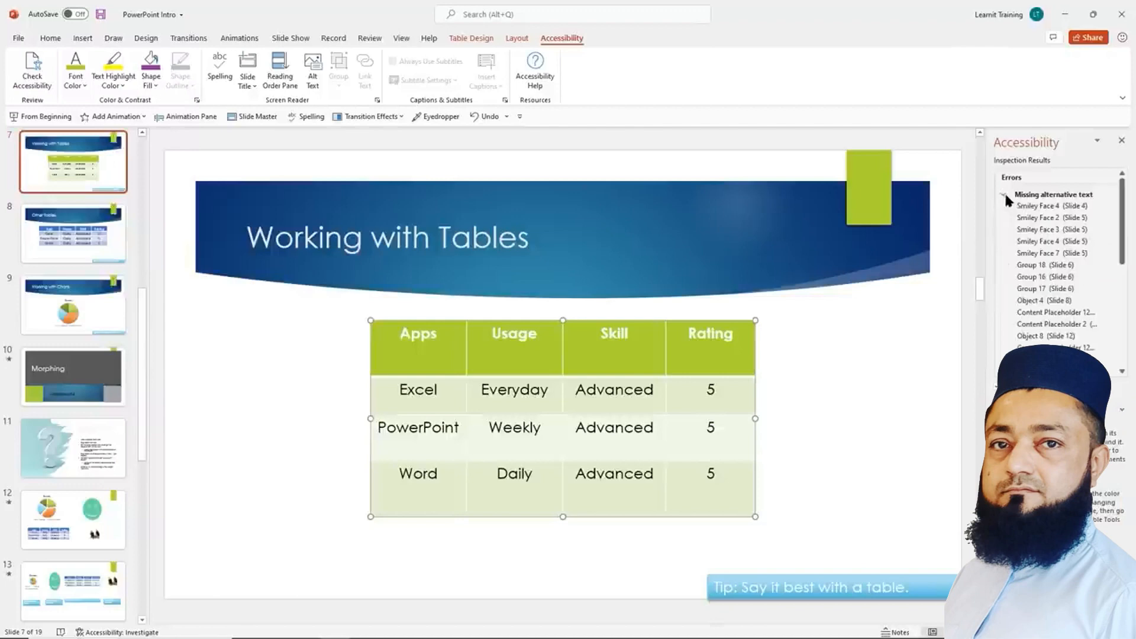
pyautogui.click(1043, 209)
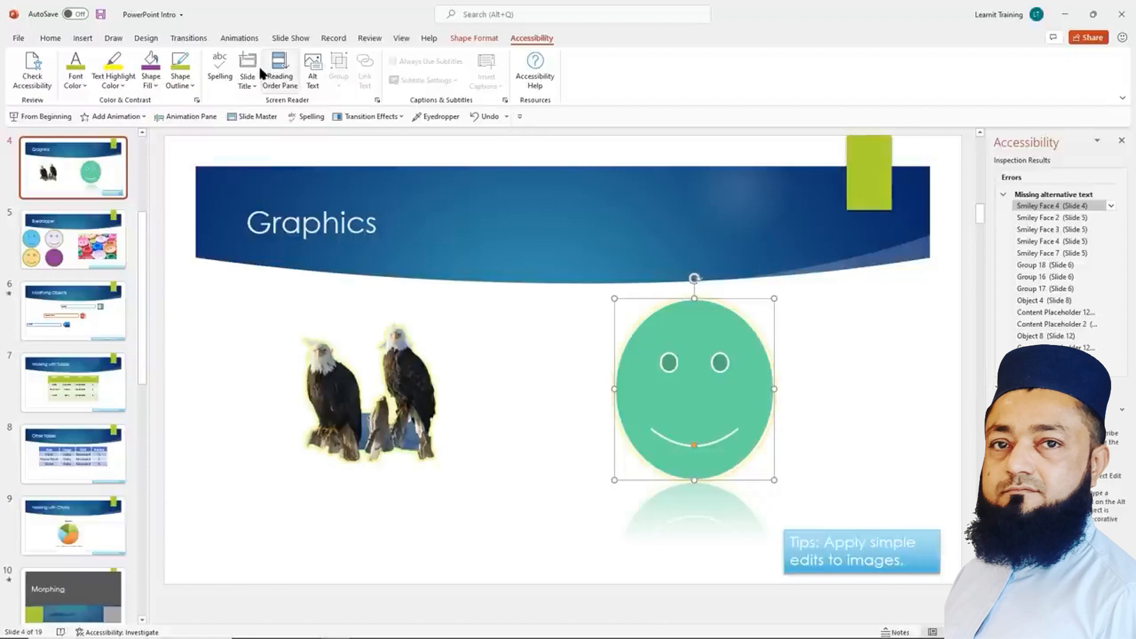
pyautogui.click(313, 77)
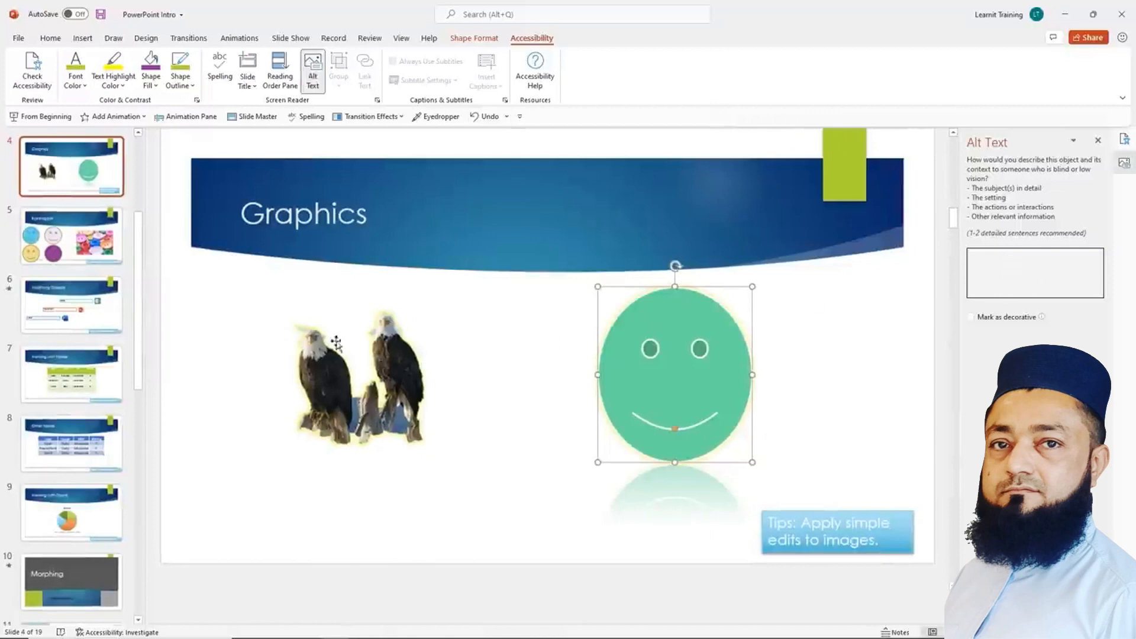
# Close the alt text editor and the accessibility inspection results
pyautogui.scroll(-7, 86, 470)
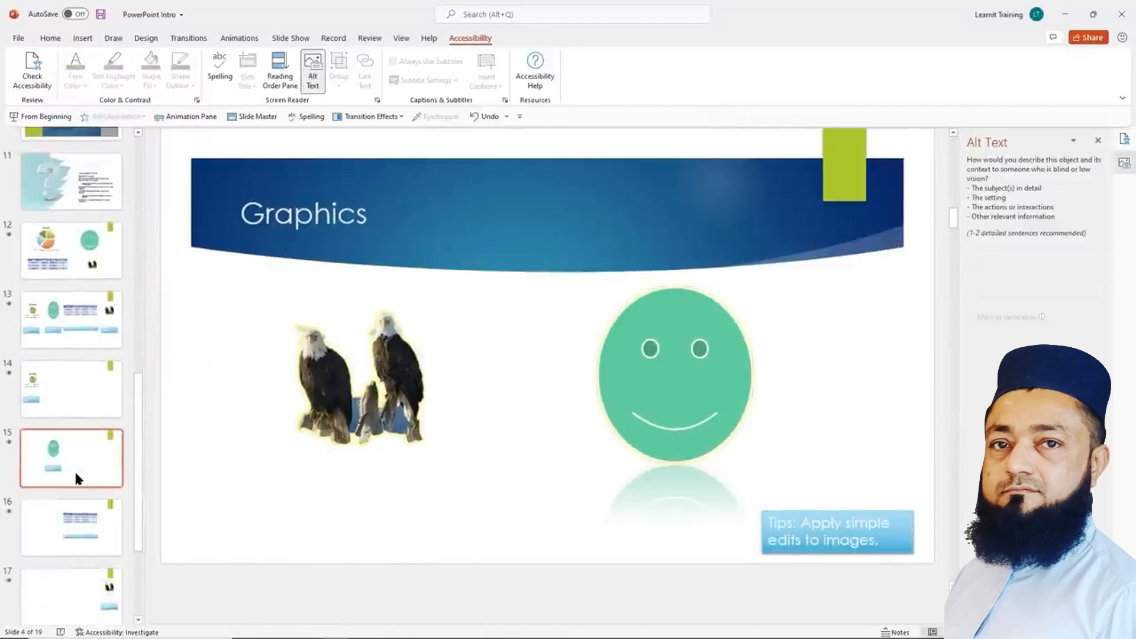
pyautogui.scroll(-2, 76, 473)
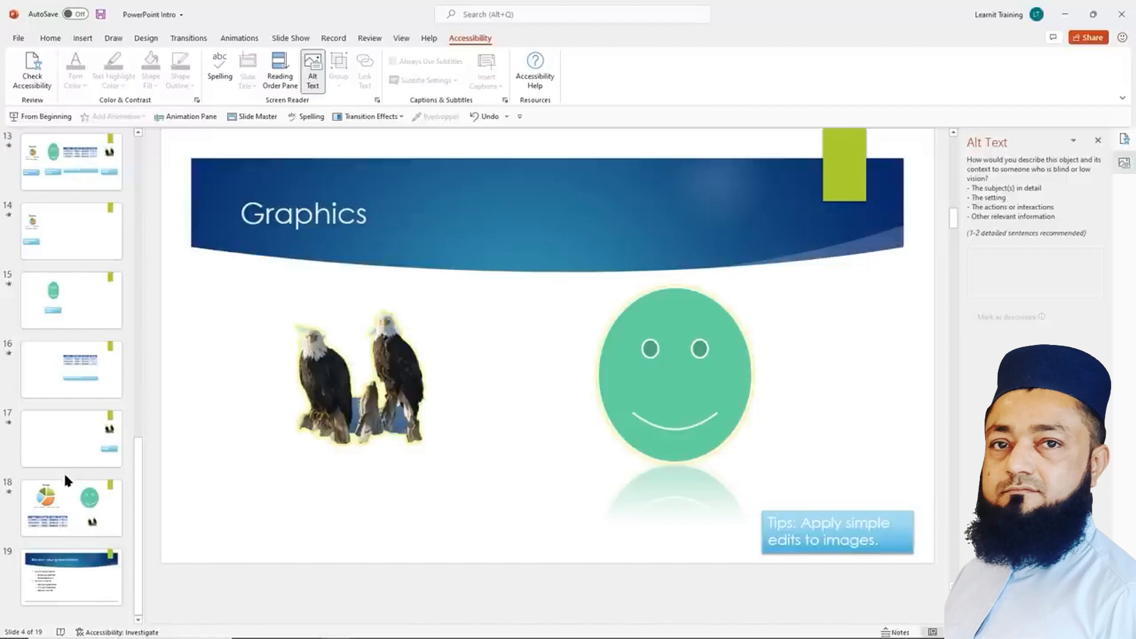
pyautogui.click(1098, 142)
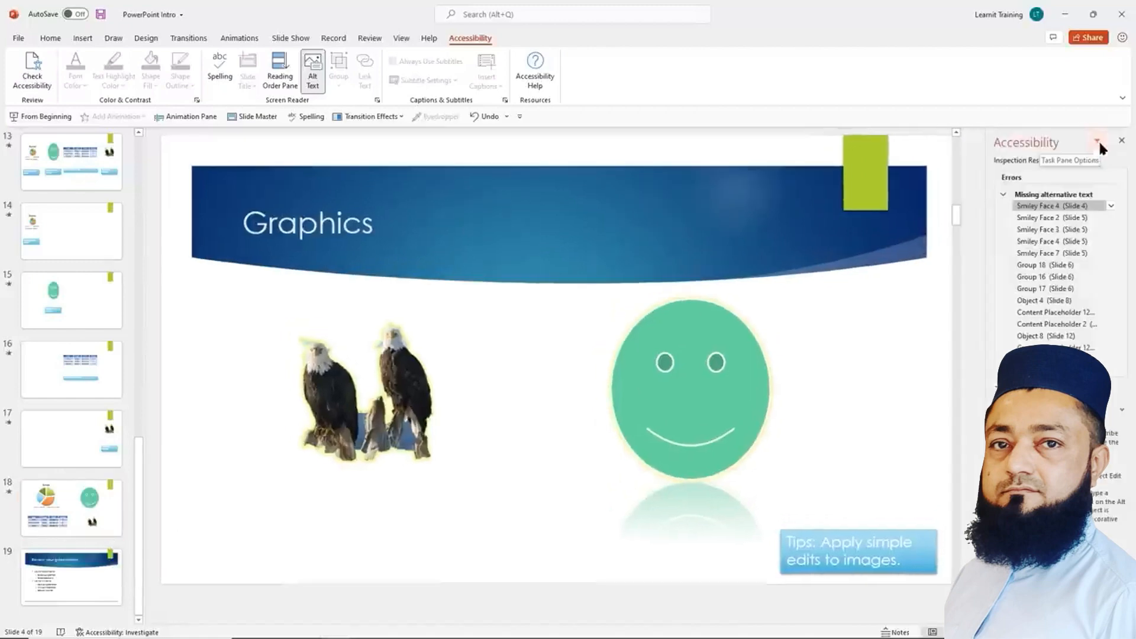
pyautogui.click(1124, 146)
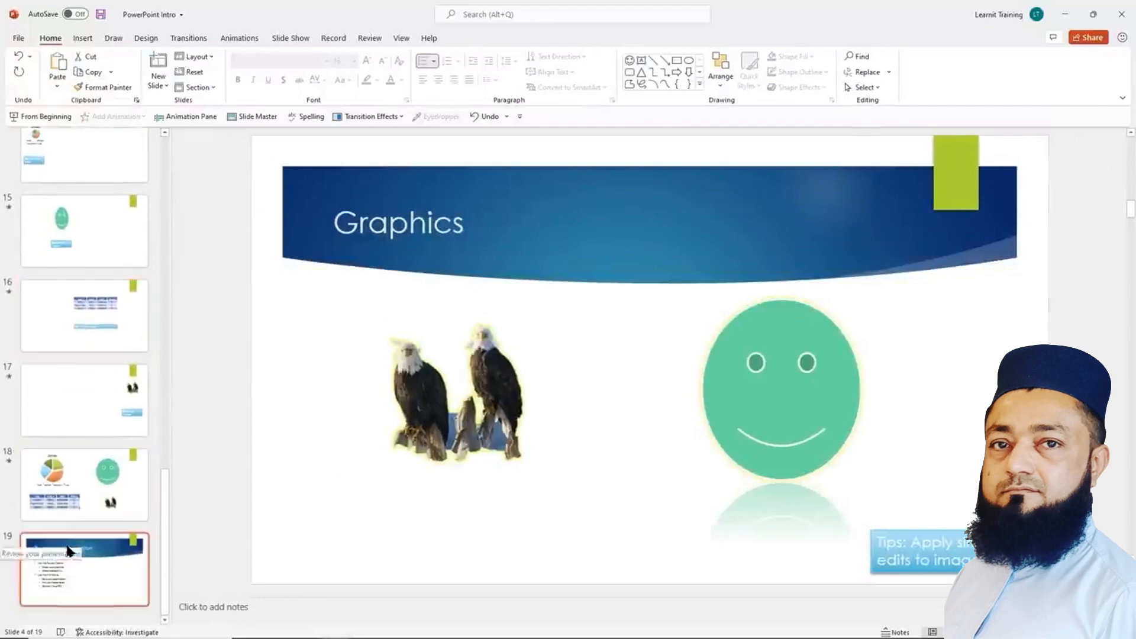
# Go to slide 19, "Review your presentation", and save the presentation
pyautogui.click(102, 567)
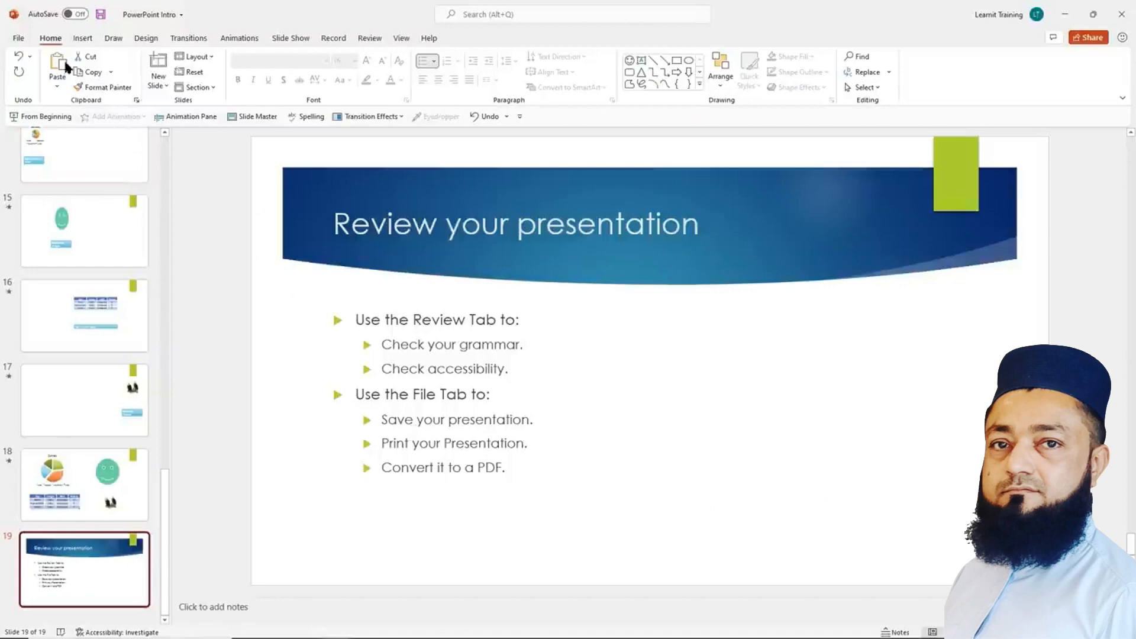
pyautogui.click(18, 38)
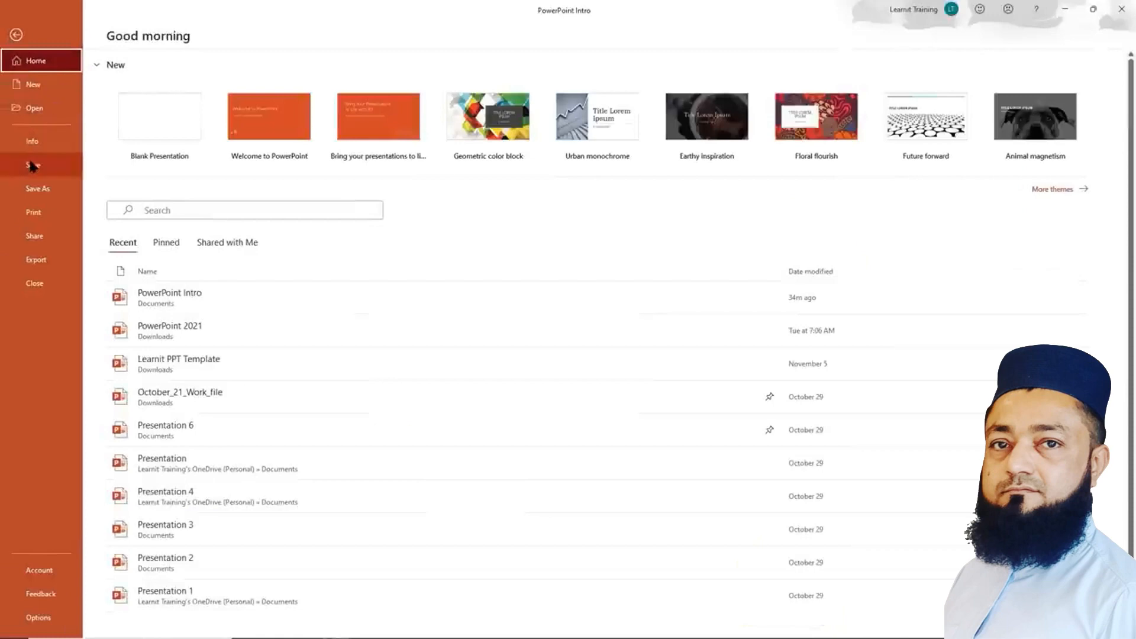
pyautogui.click(33, 167)
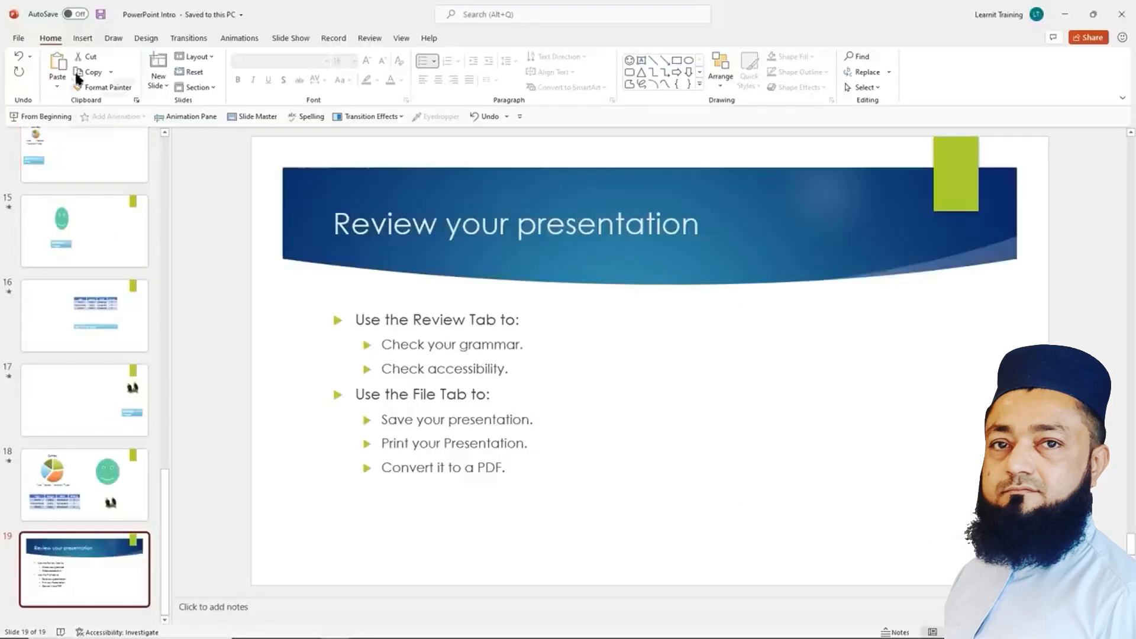
# Open the print settings and choose Microsoft Print to PDF as the printer
pyautogui.click(19, 40)
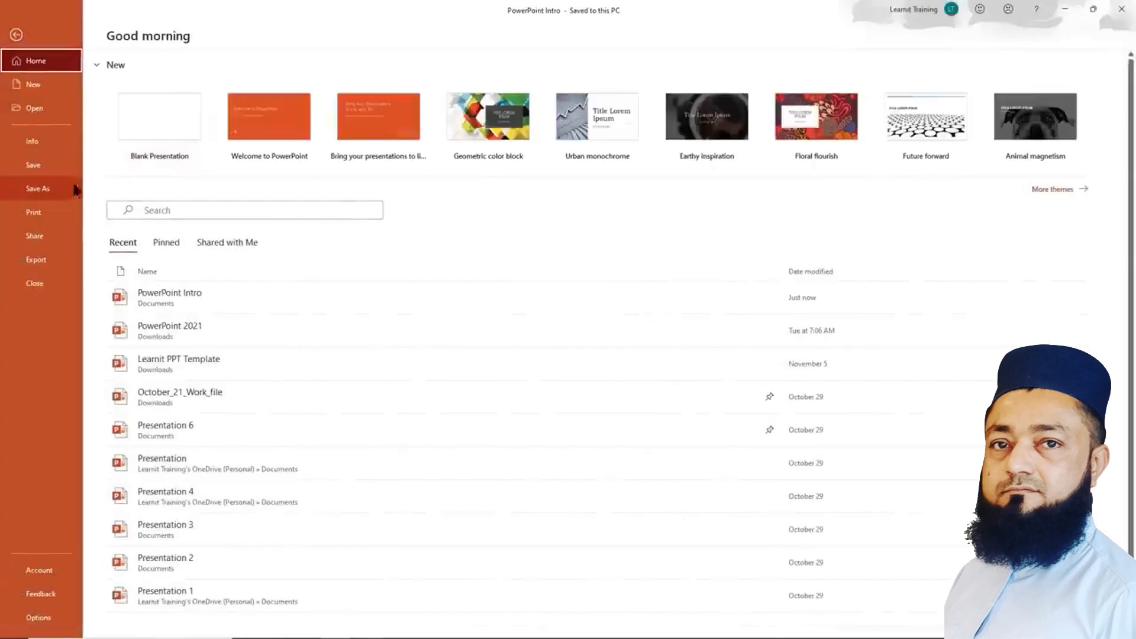
pyautogui.click(50, 218)
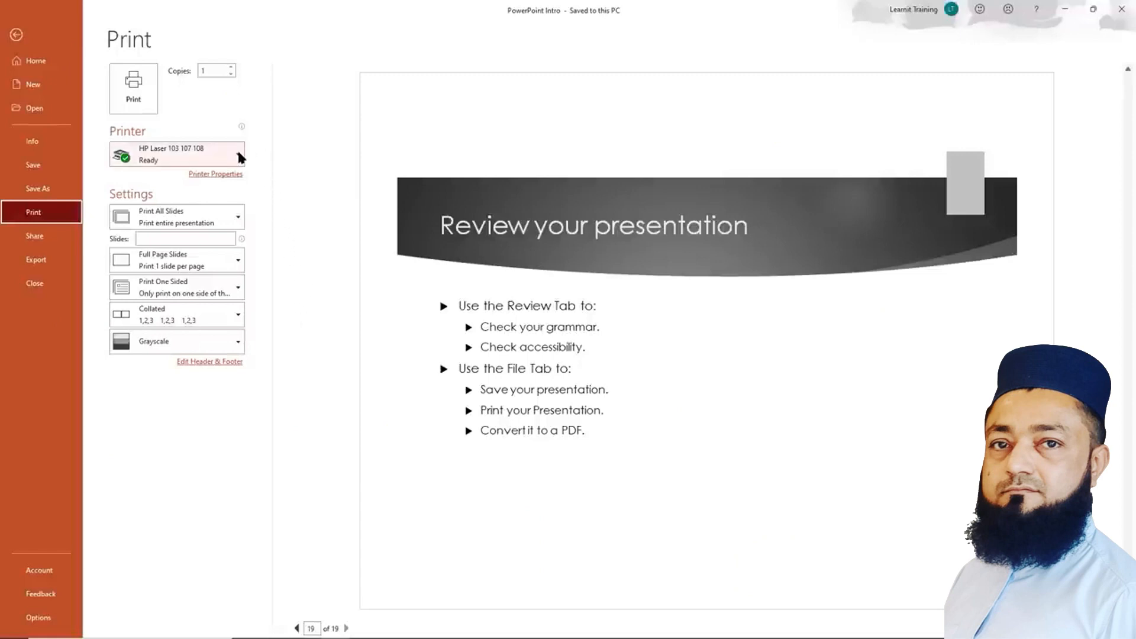
pyautogui.moveTo(239, 153)
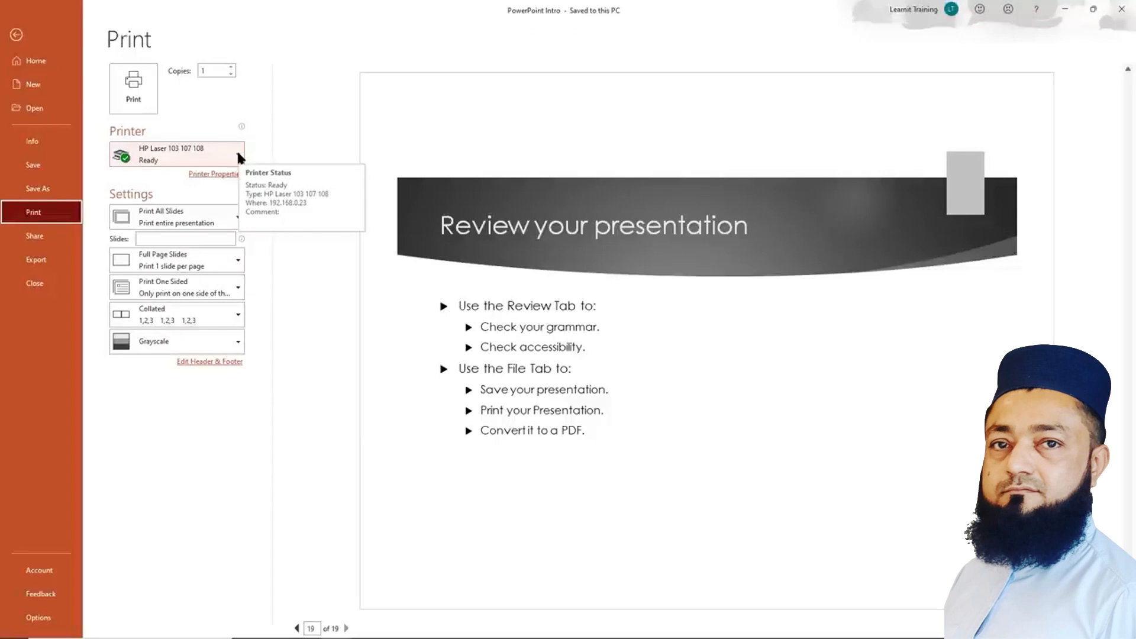
pyautogui.click(238, 154)
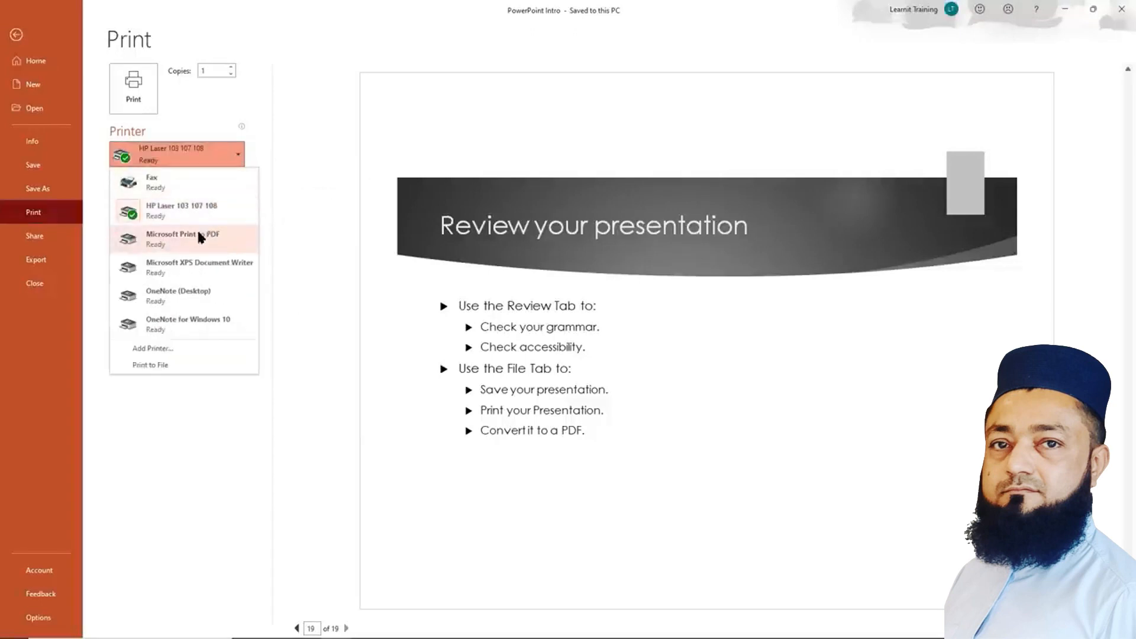
pyautogui.click(200, 236)
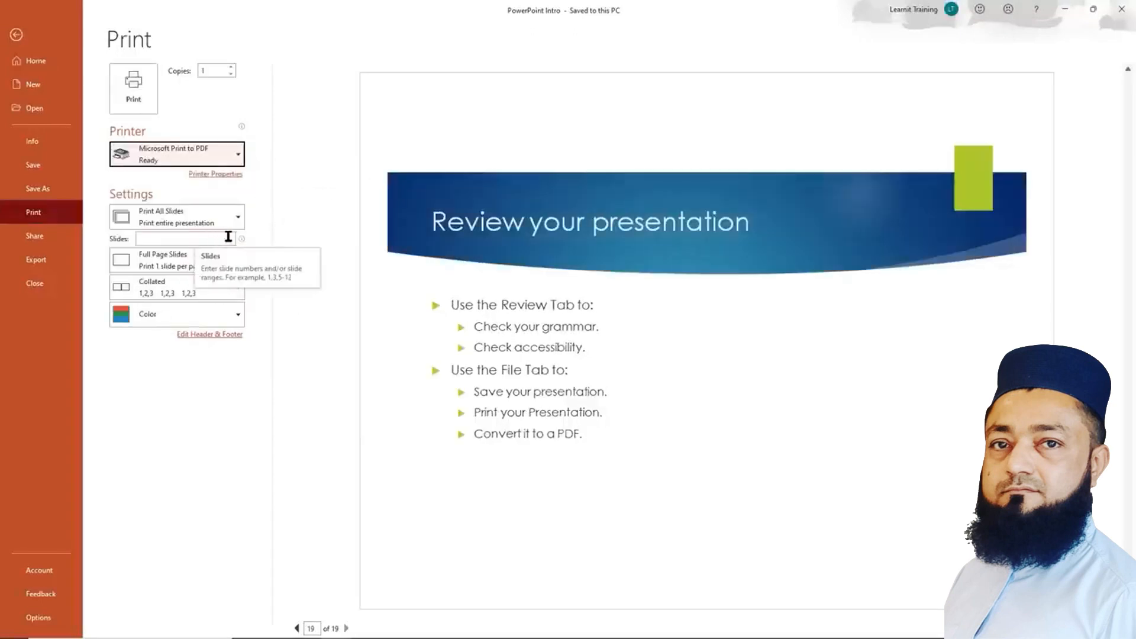
# Review the printer's orientation properties and the options for which slides to print, without changing anything
pyautogui.click(226, 175)
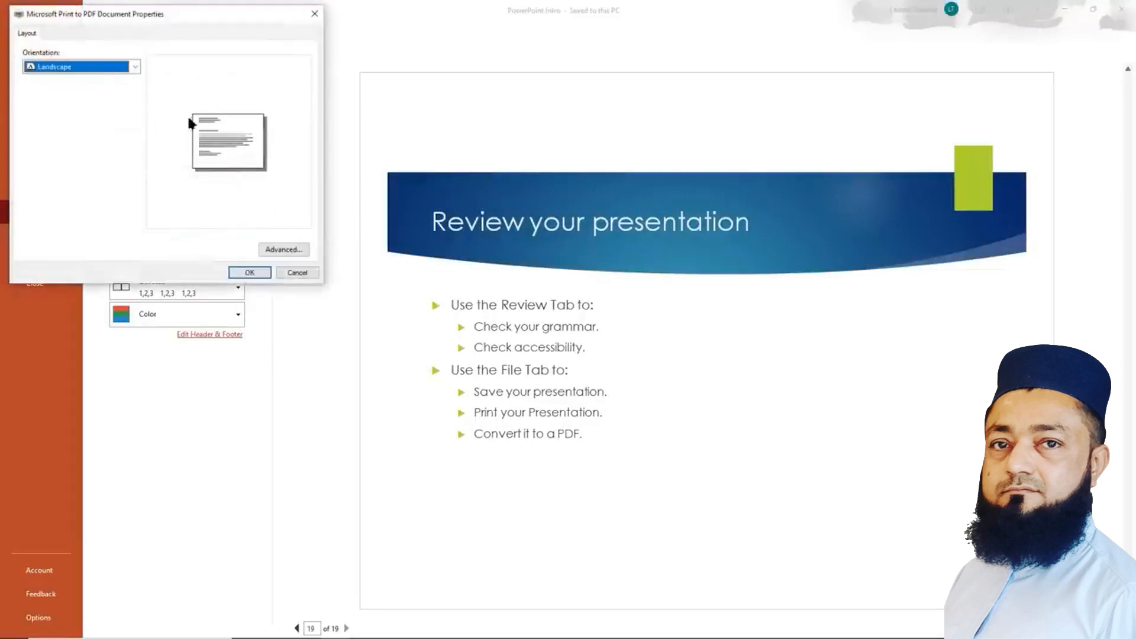
pyautogui.click(298, 271)
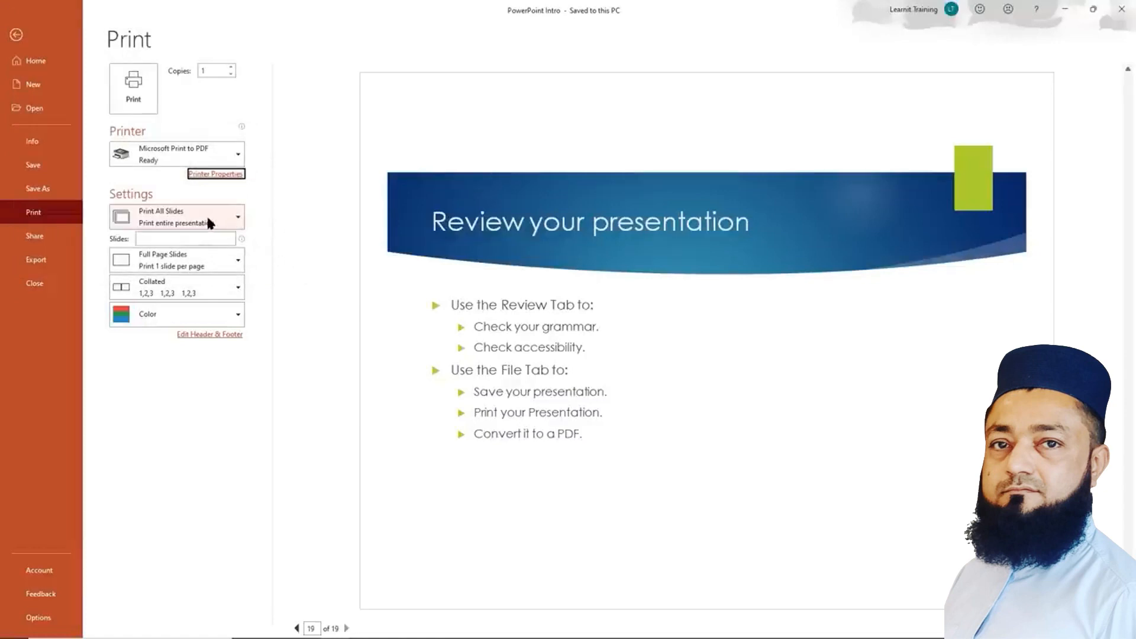
pyautogui.click(237, 217)
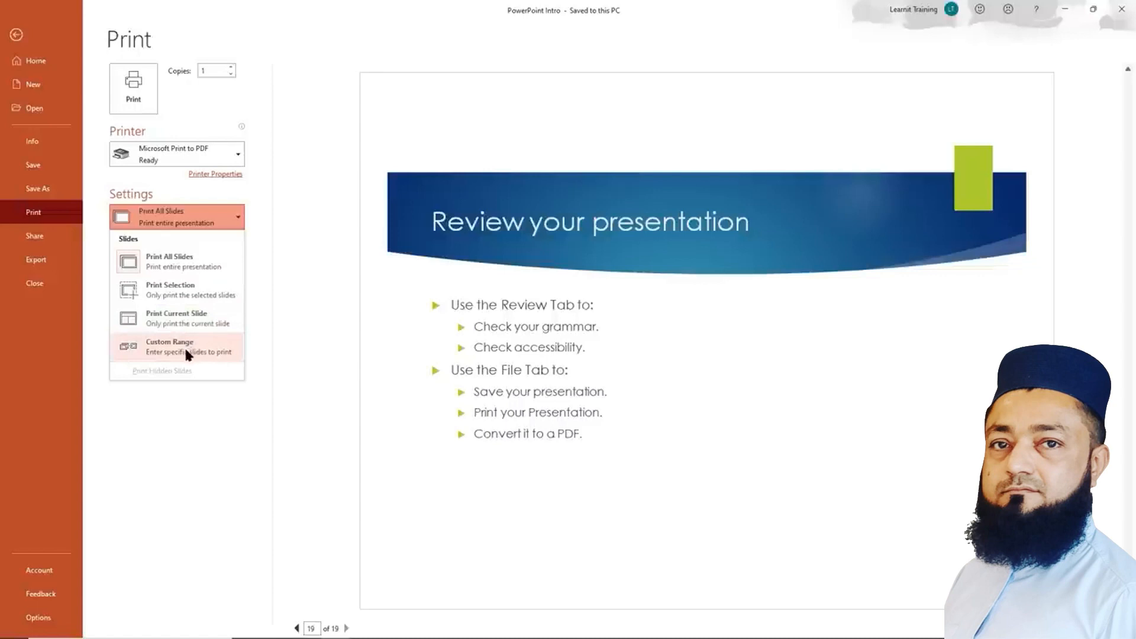
pyautogui.click(313, 369)
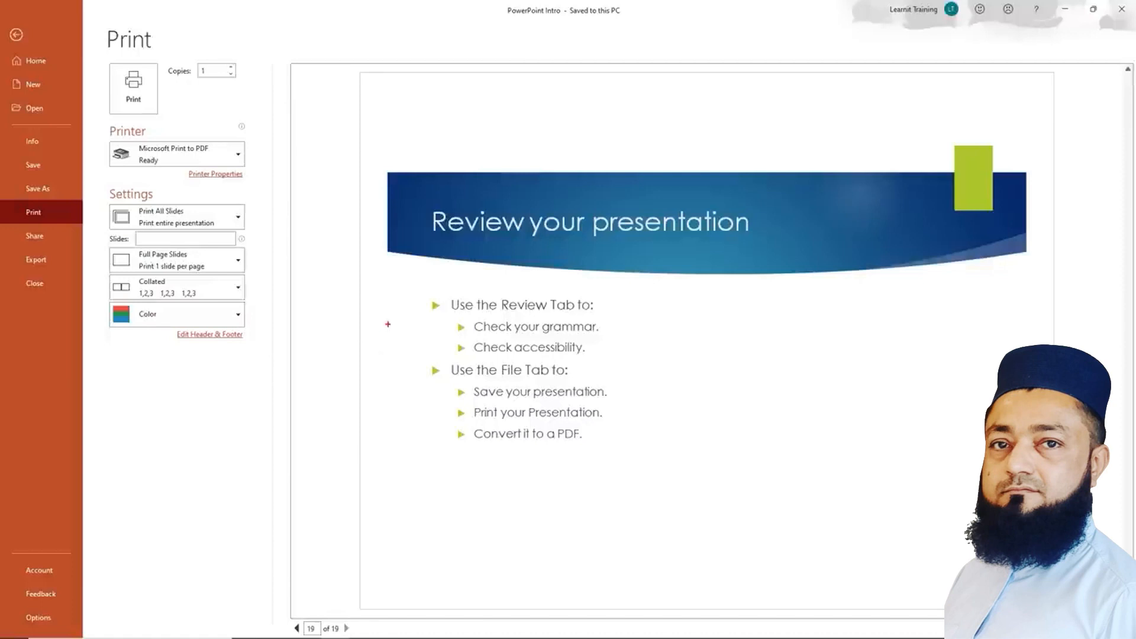
# Page backward through the print preview from slide 19 to slide 10
pyautogui.moveTo(281, 613); pyautogui.dragTo(366, 633)
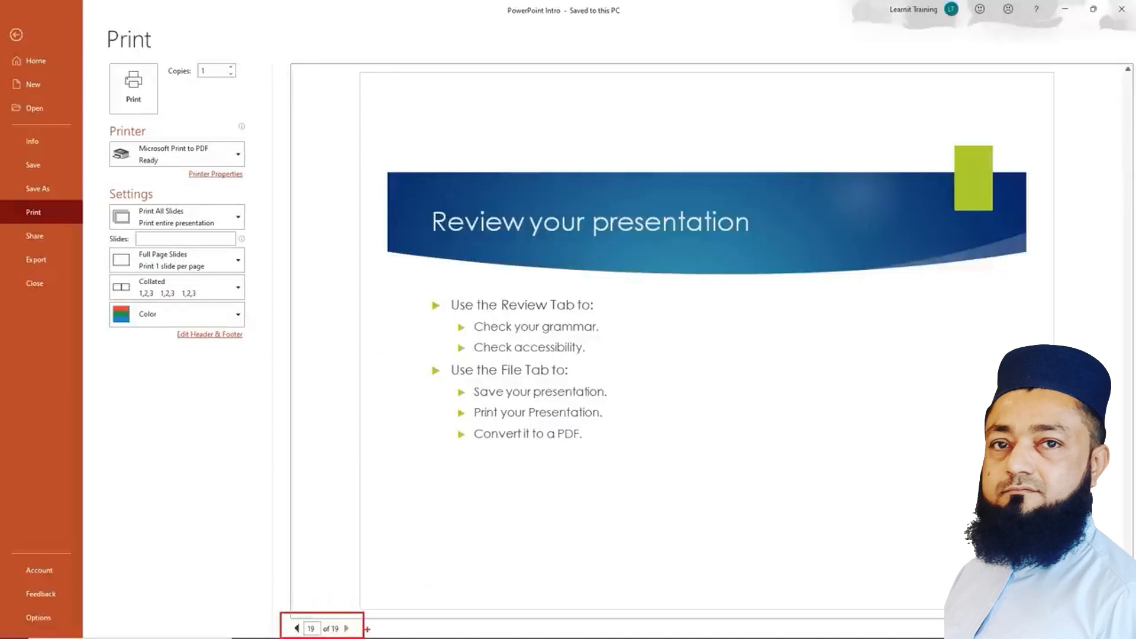
pyautogui.click(296, 629)
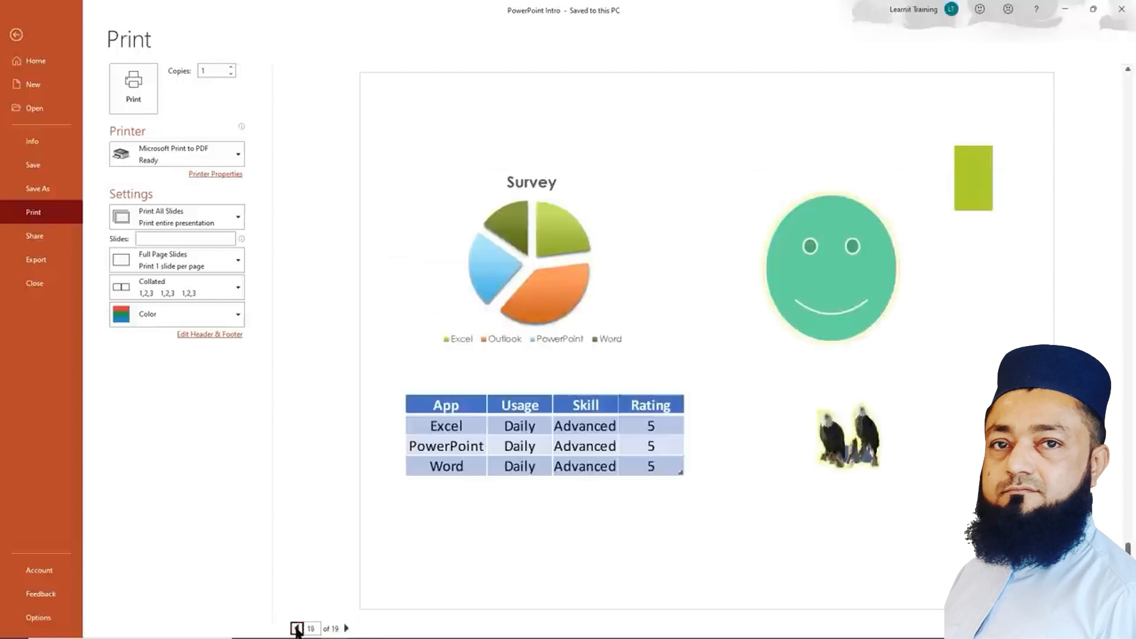
pyautogui.click(296, 628)
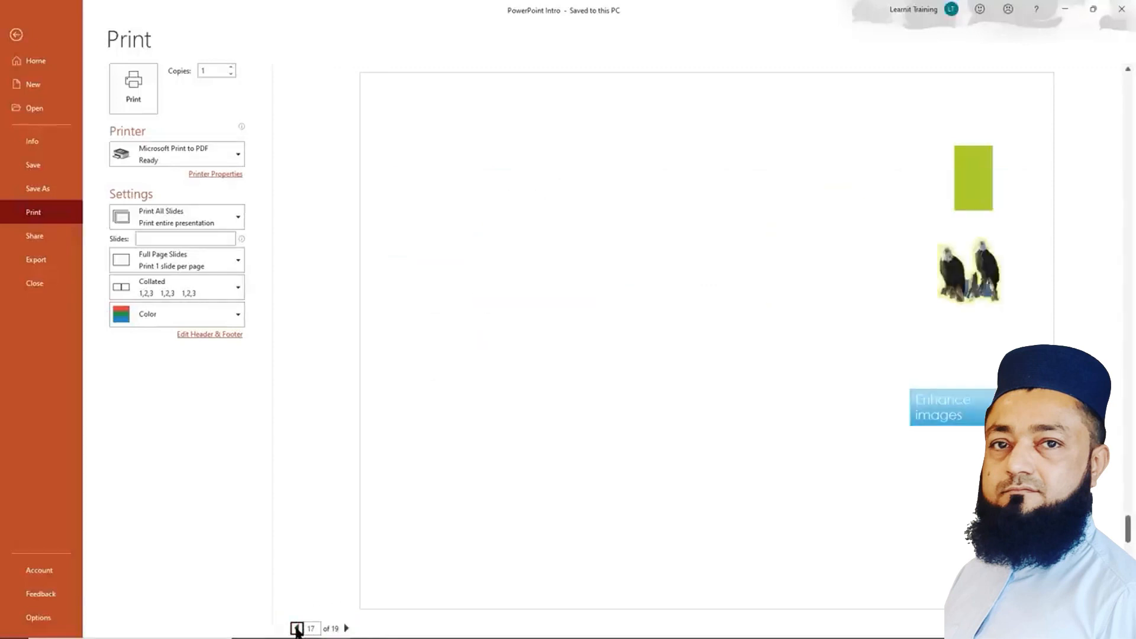
pyautogui.click(296, 628)
pyautogui.click(297, 628)
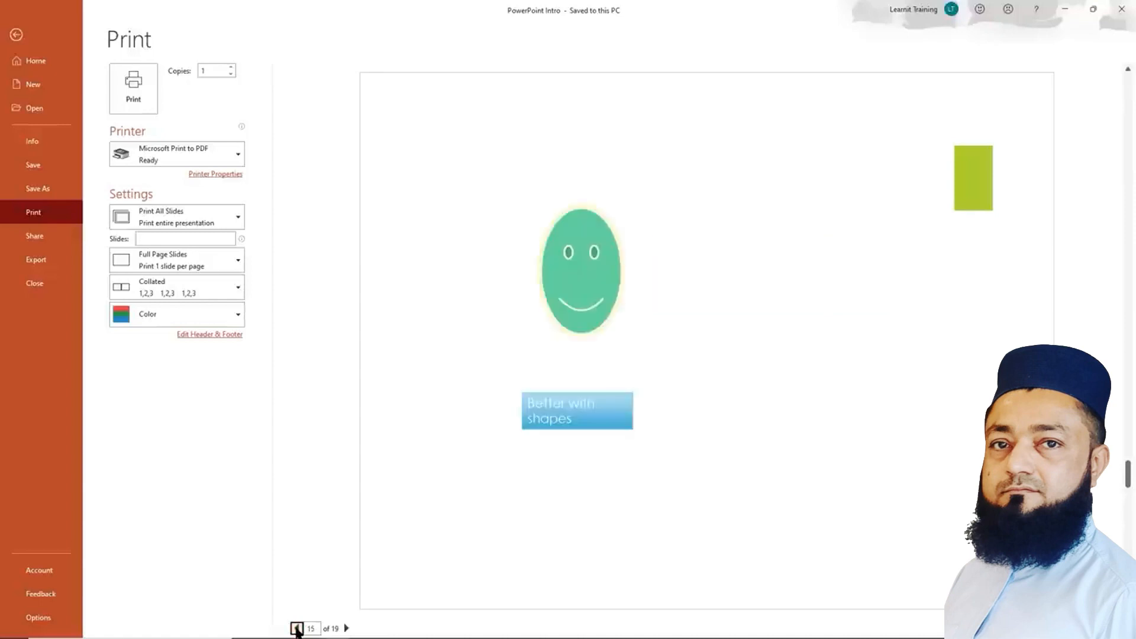
pyautogui.click(296, 628)
pyautogui.click(297, 628)
pyautogui.click(296, 629)
pyautogui.click(296, 629)
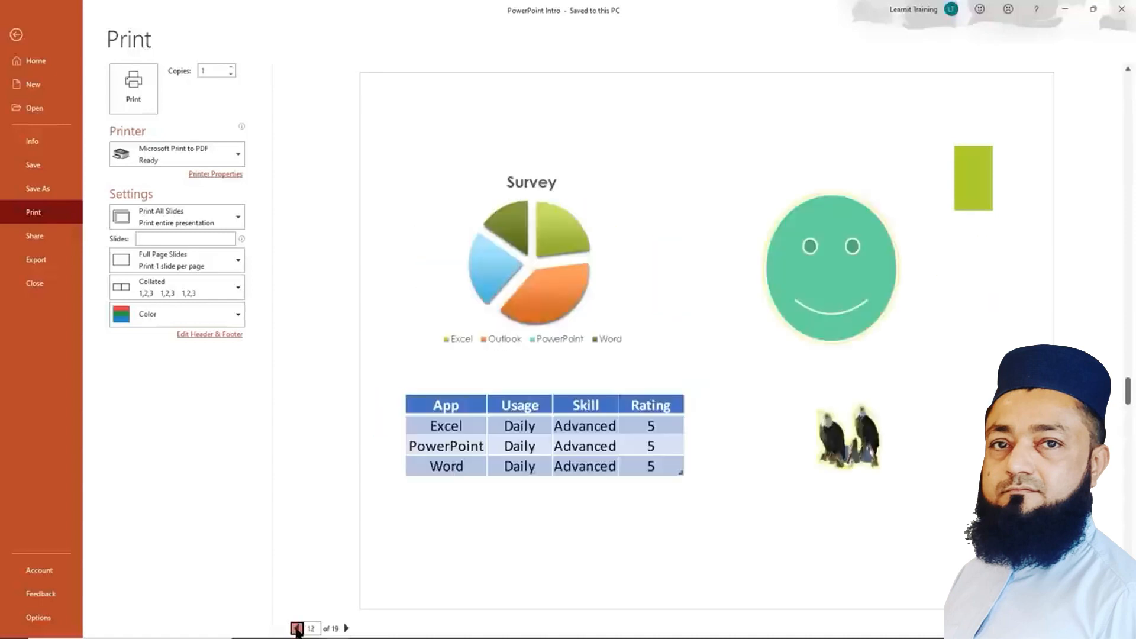
pyautogui.click(296, 629)
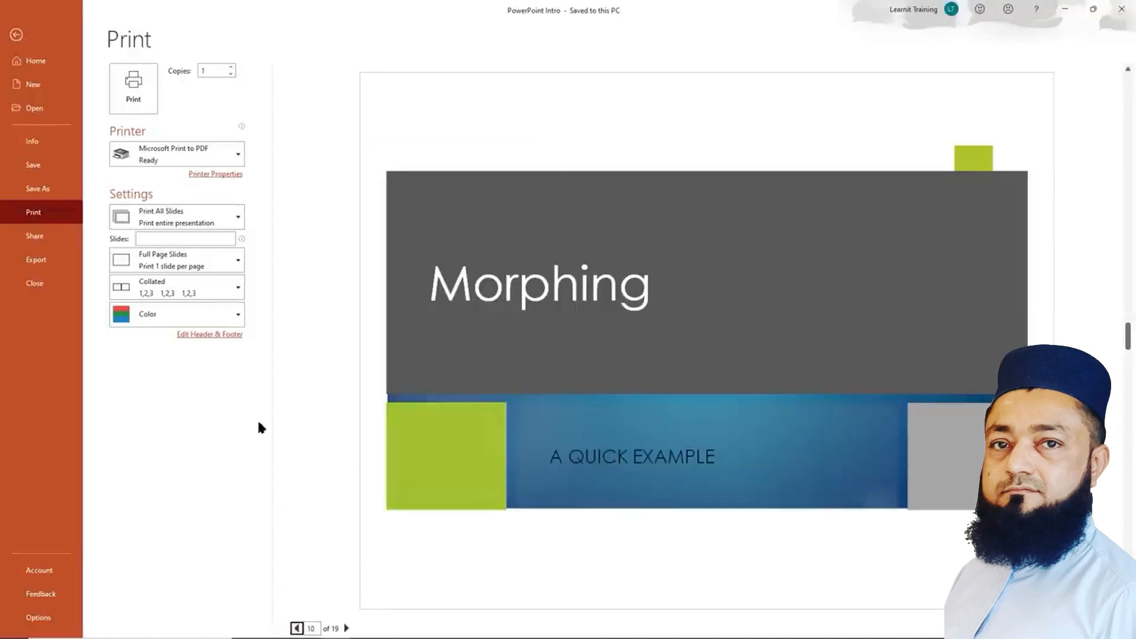
# Try the Custom Range option for the slides to print and switch back to Print All Slides
pyautogui.click(236, 221)
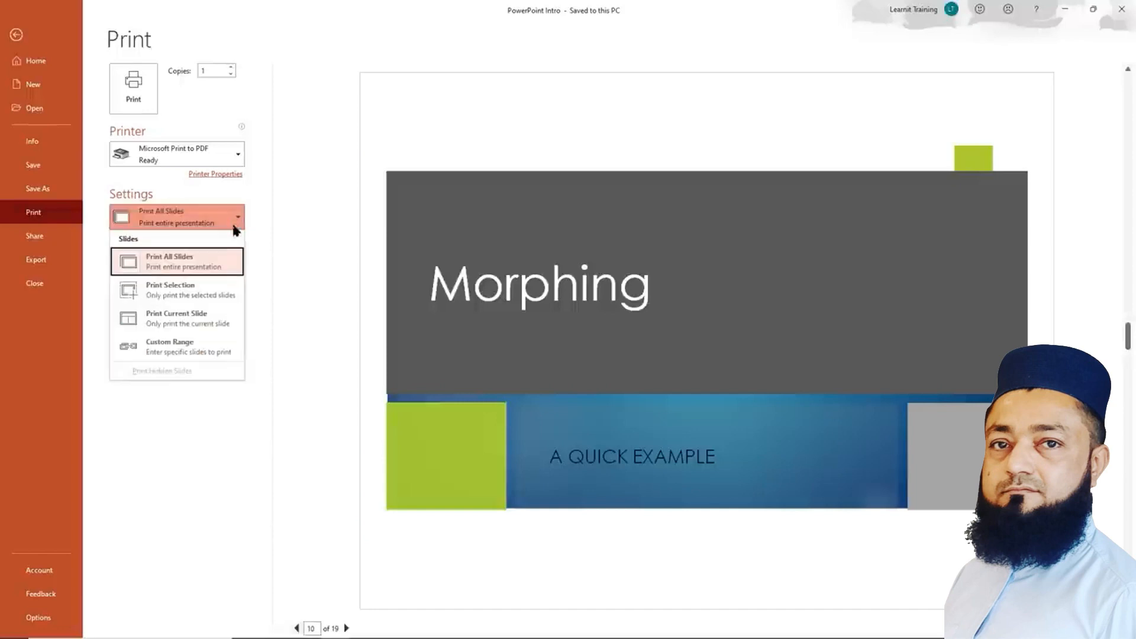
pyautogui.click(196, 340)
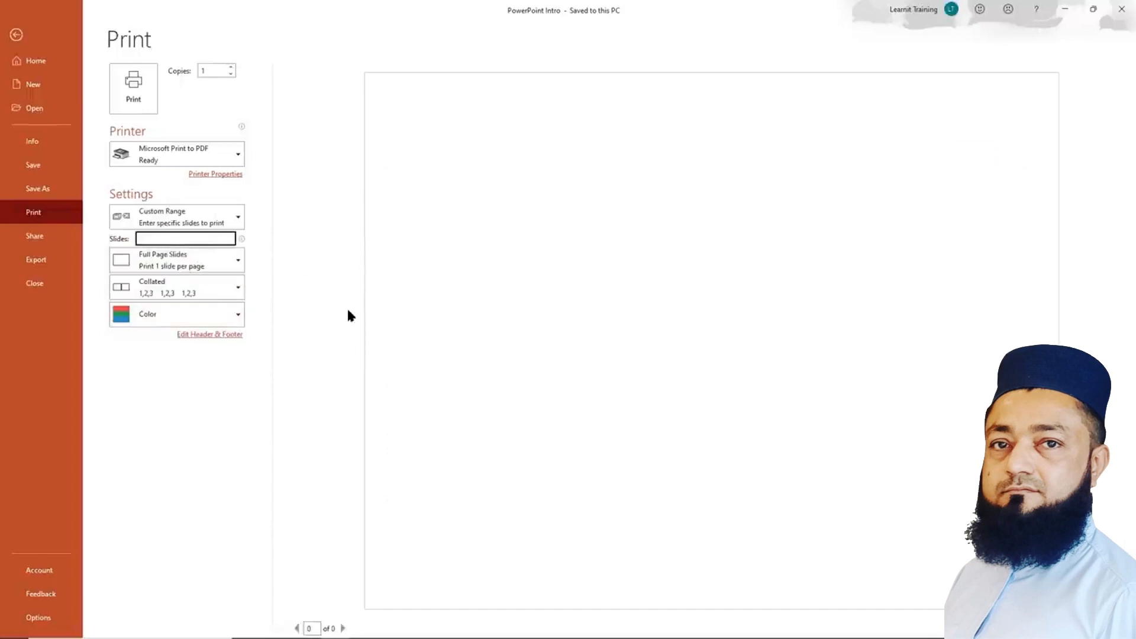
pyautogui.click(239, 218)
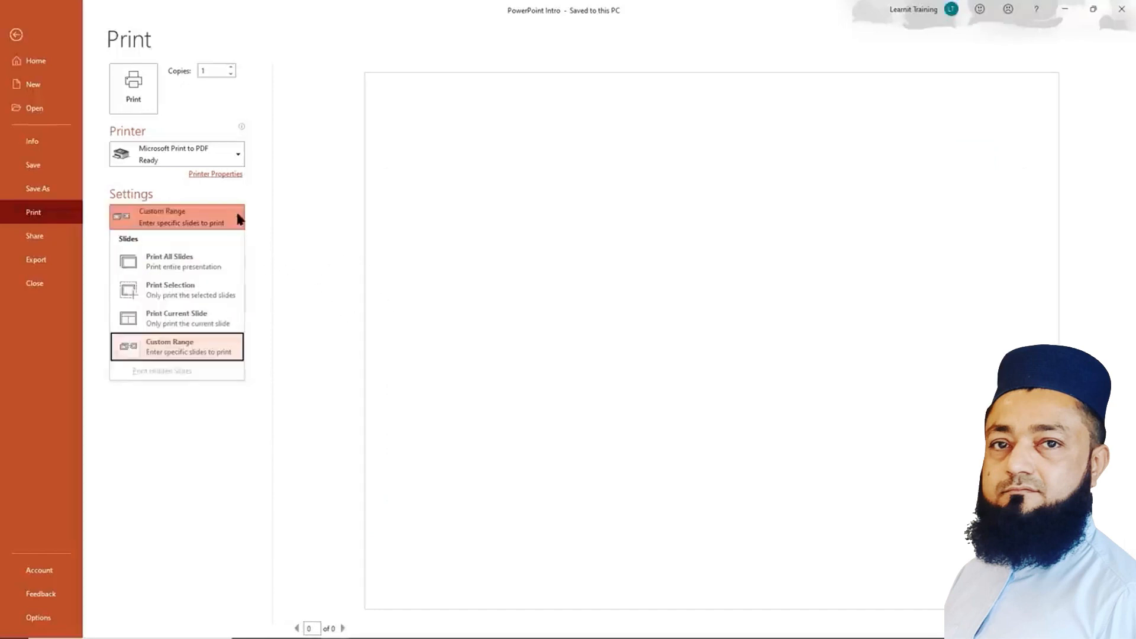
pyautogui.click(199, 262)
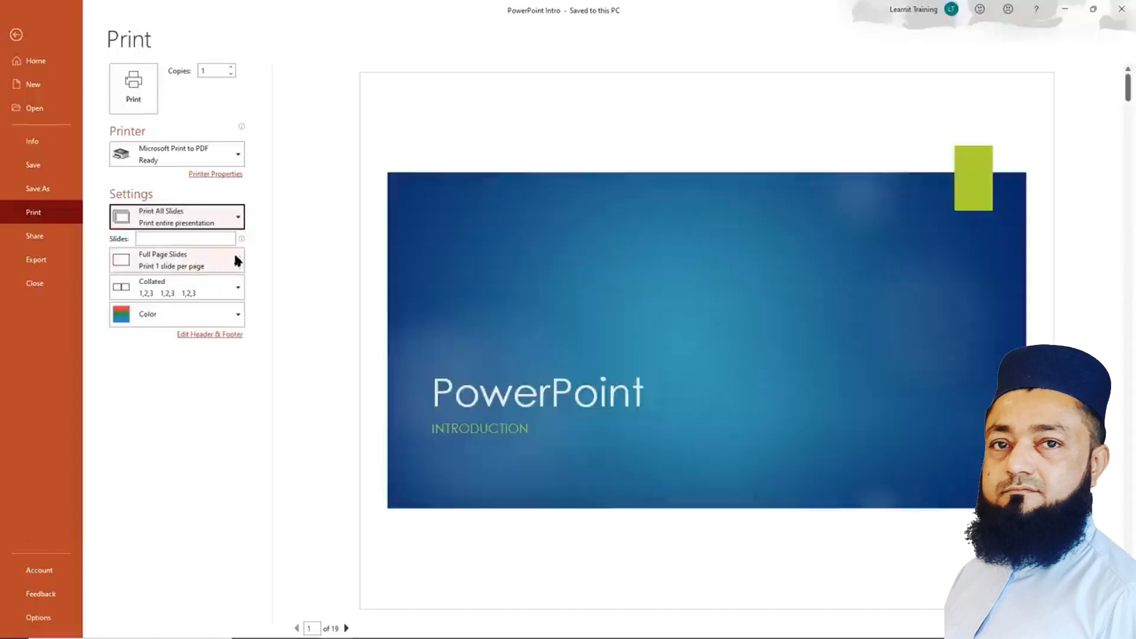
# Set the print color to Grayscale and page forward through the preview to slide 5
pyautogui.click(237, 314)
pyautogui.click(176, 371)
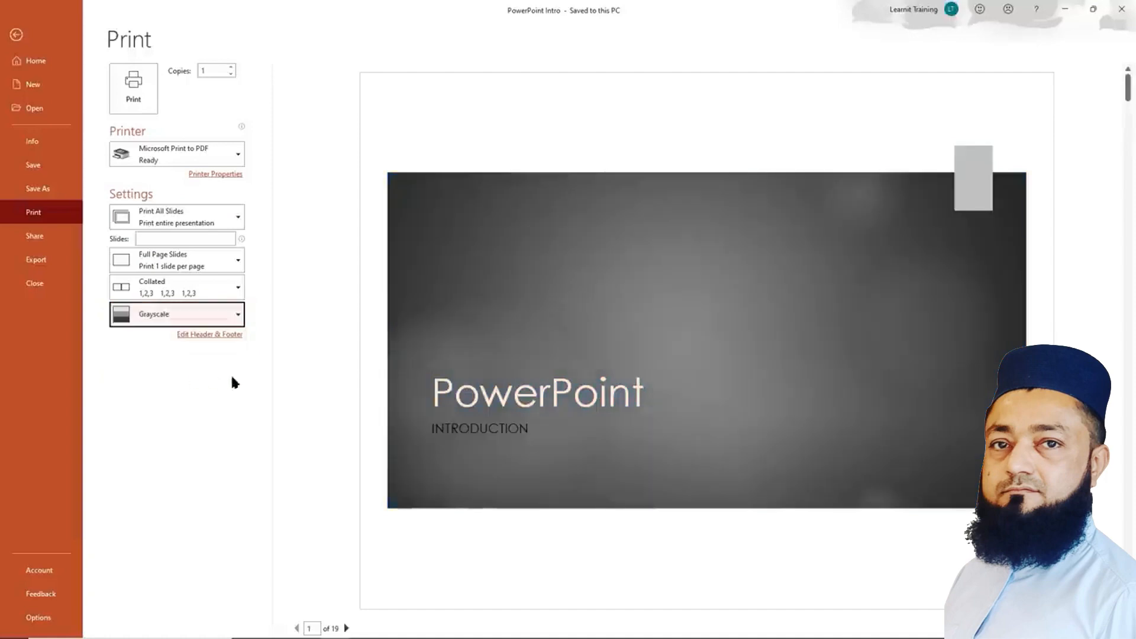
pyautogui.click(346, 628)
pyautogui.click(347, 629)
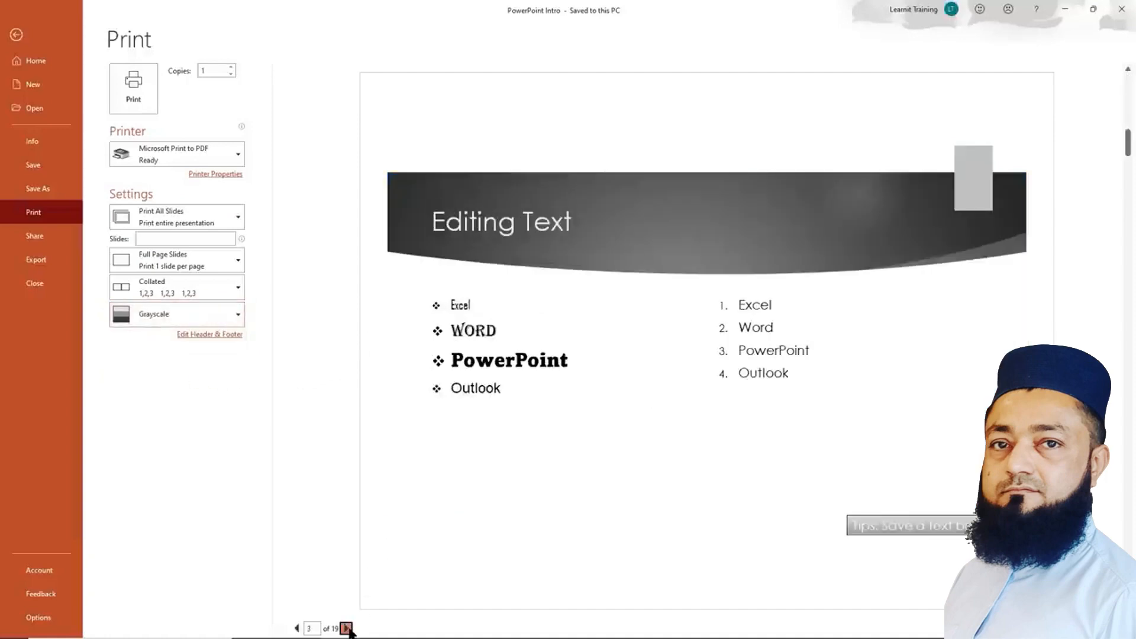
pyautogui.click(347, 628)
pyautogui.click(347, 629)
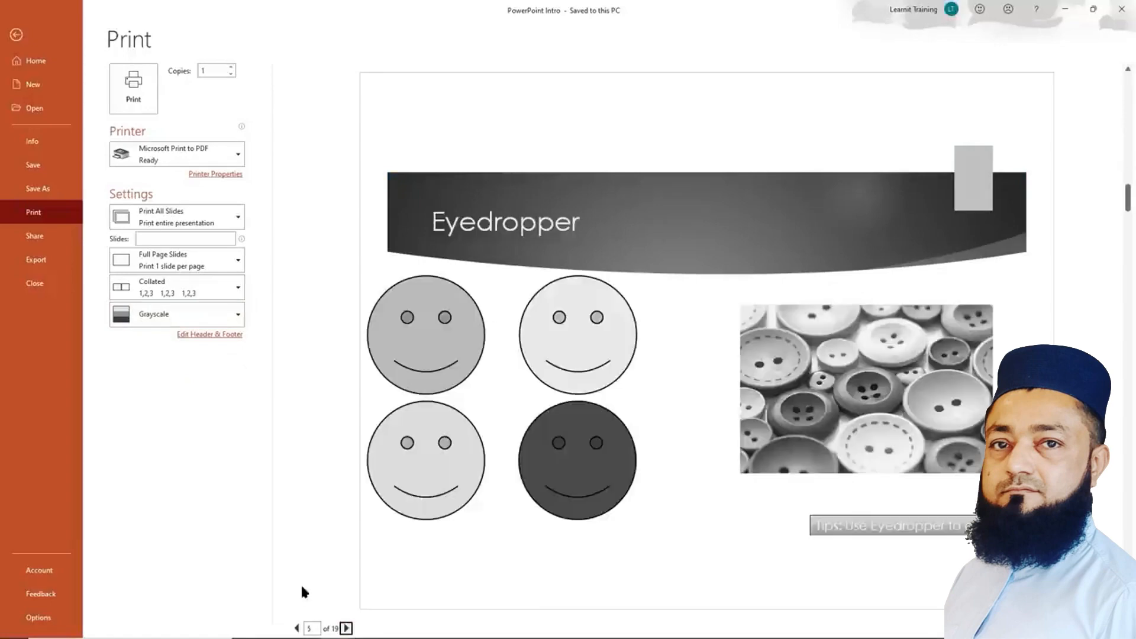
# Preview slide 5 in Pure Black and White and return the print color to Color
pyautogui.click(233, 315)
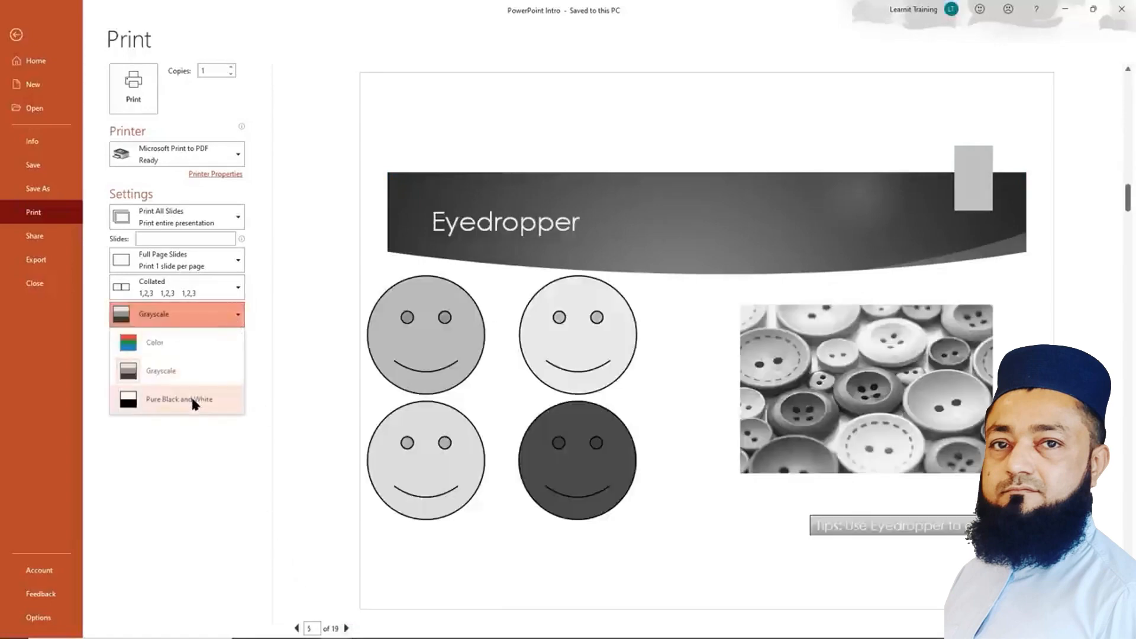
pyautogui.click(191, 395)
pyautogui.click(235, 315)
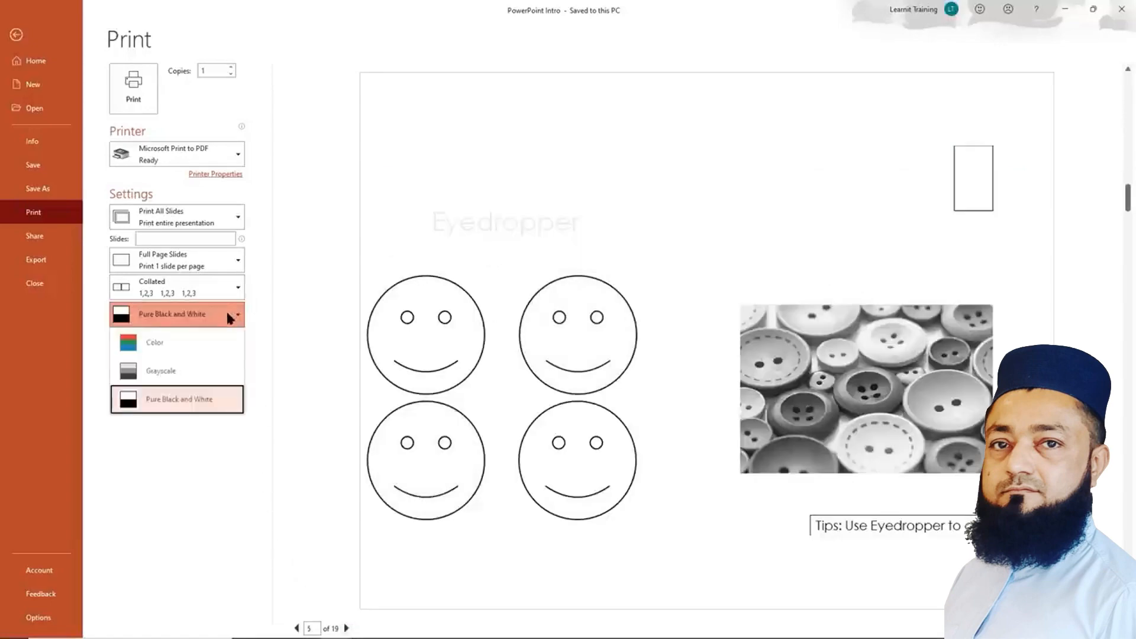
pyautogui.click(207, 343)
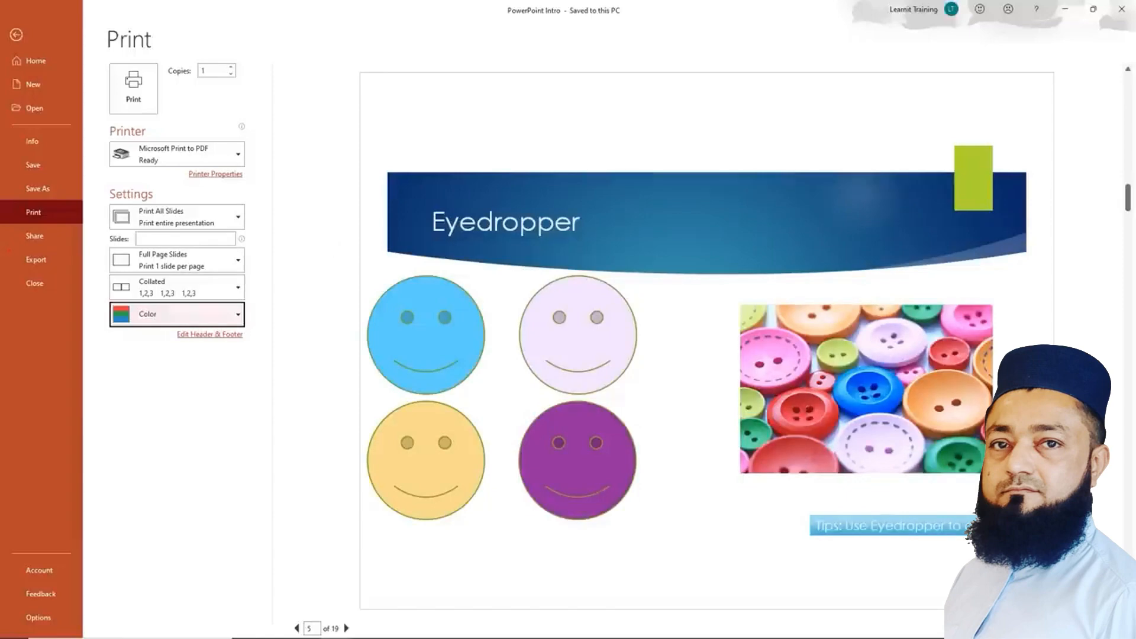
# Start exporting the presentation as a PDF and review the publishing options without changing them
pyautogui.moveTo(9, 250); pyautogui.dragTo(99, 273)
pyautogui.click(34, 262)
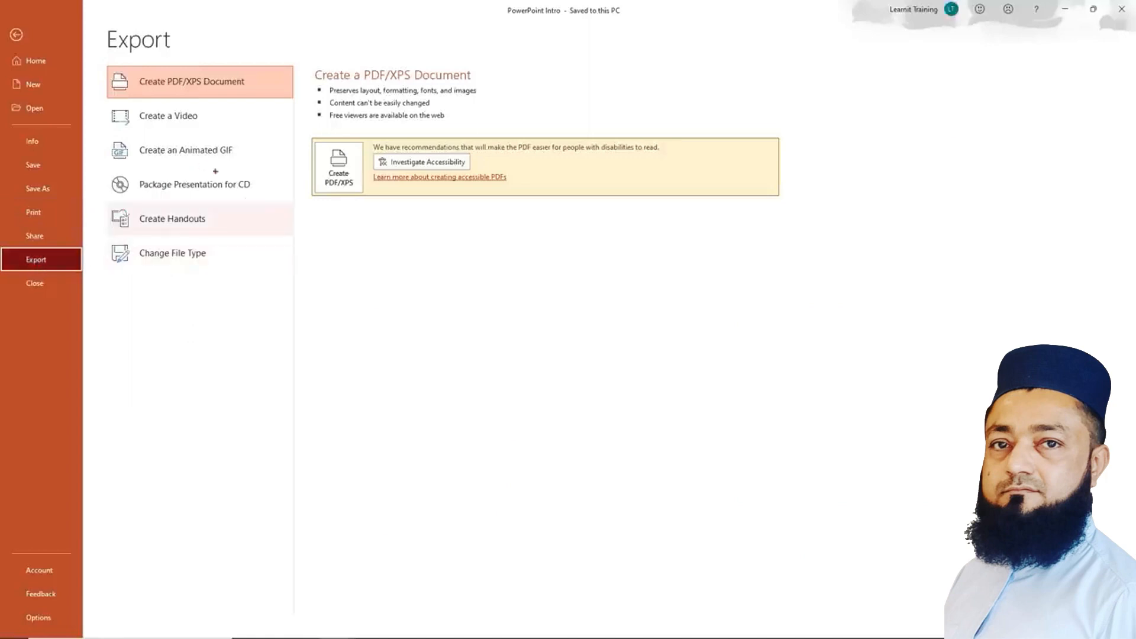
pyautogui.moveTo(303, 130); pyautogui.dragTo(366, 212)
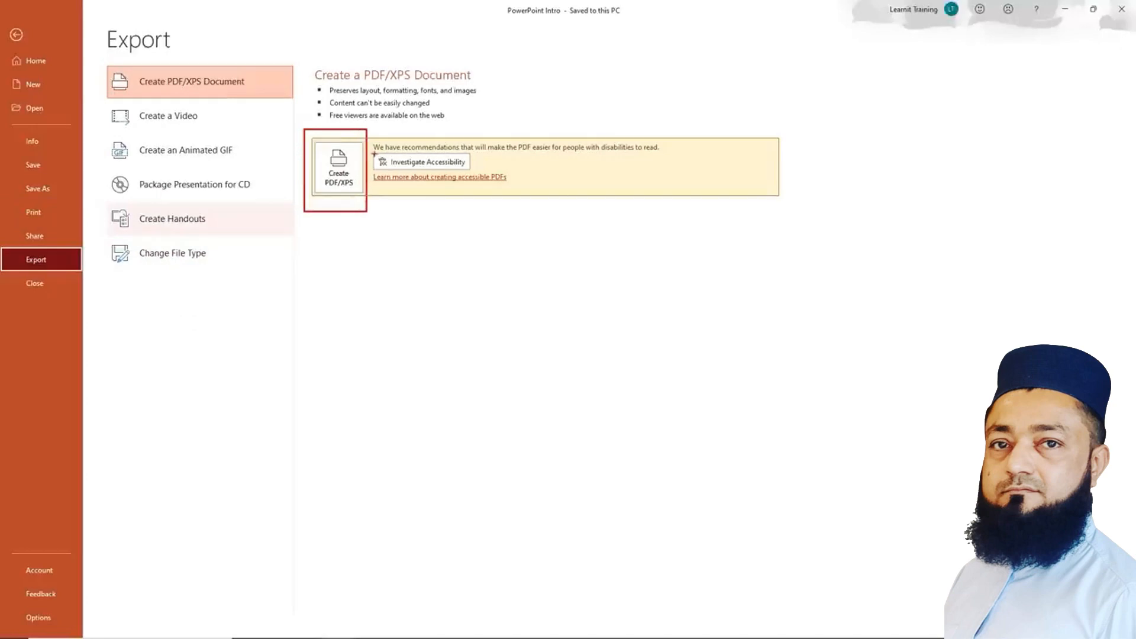
pyautogui.moveTo(371, 135)
pyautogui.mouseDown()
pyautogui.moveTo(407, 164)
pyautogui.moveTo(680, 175)
pyautogui.mouseUp()
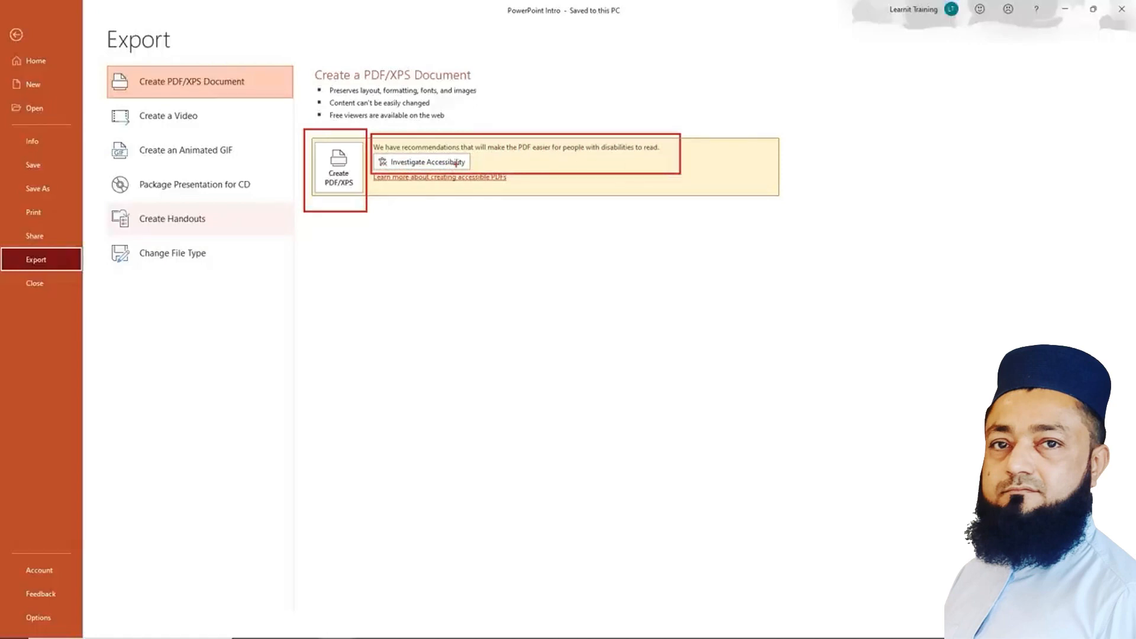
pyautogui.press('Escape')
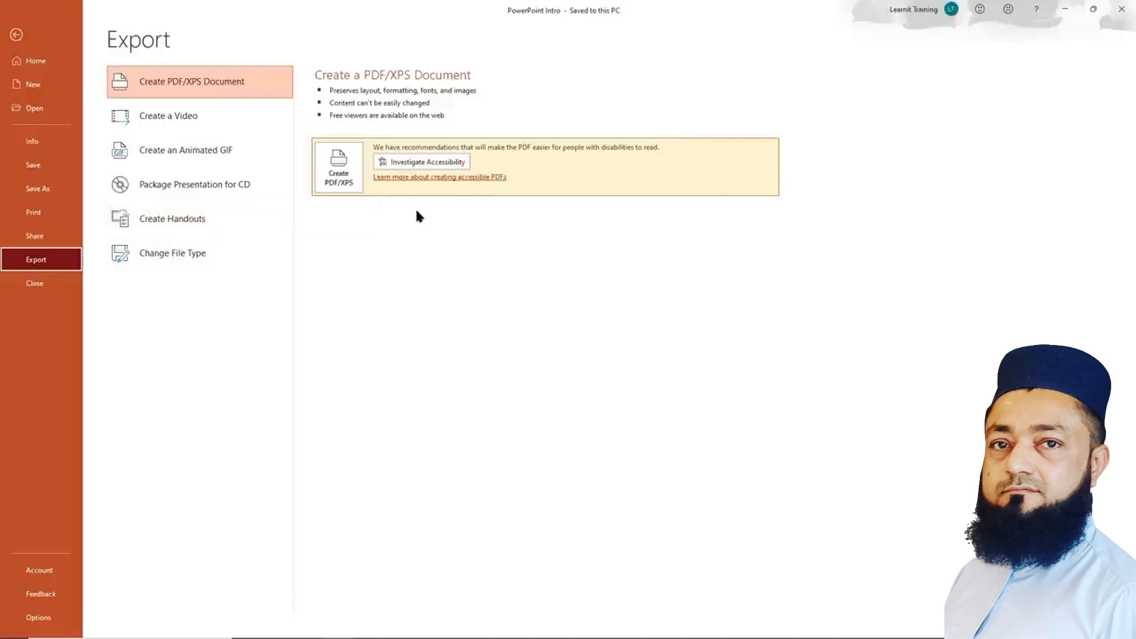
pyautogui.click(338, 171)
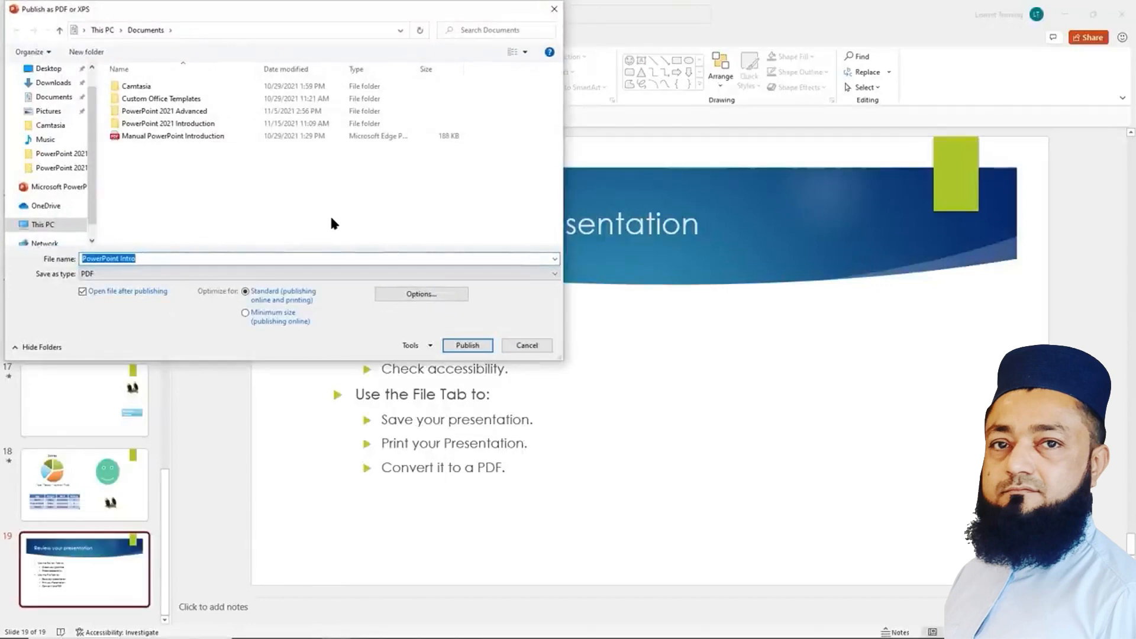
pyautogui.click(428, 294)
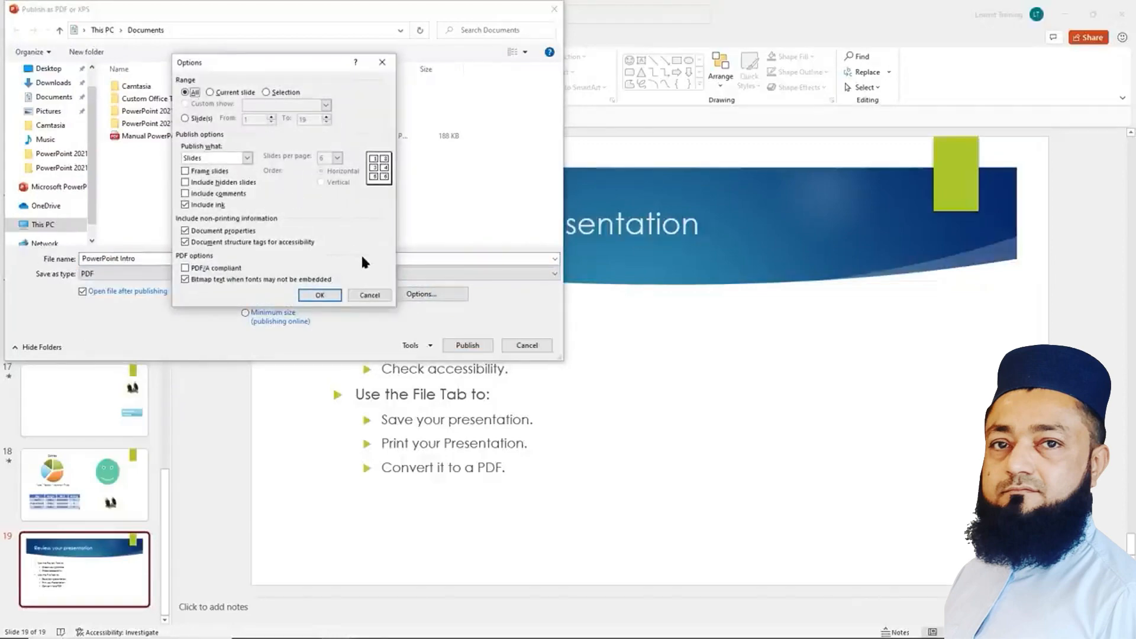
pyautogui.click(367, 294)
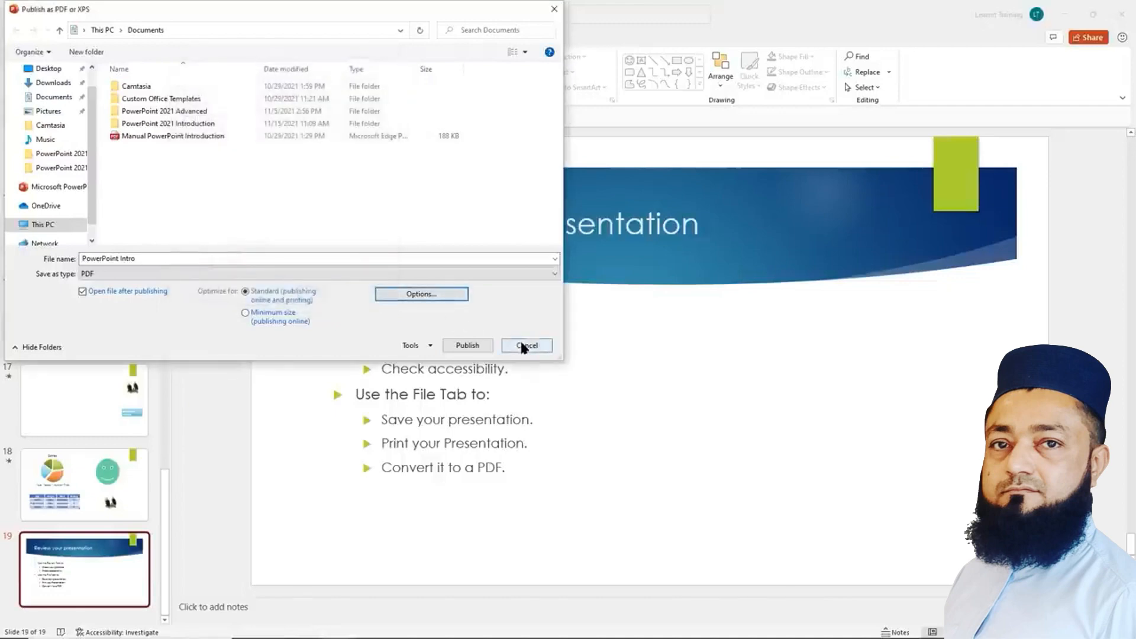
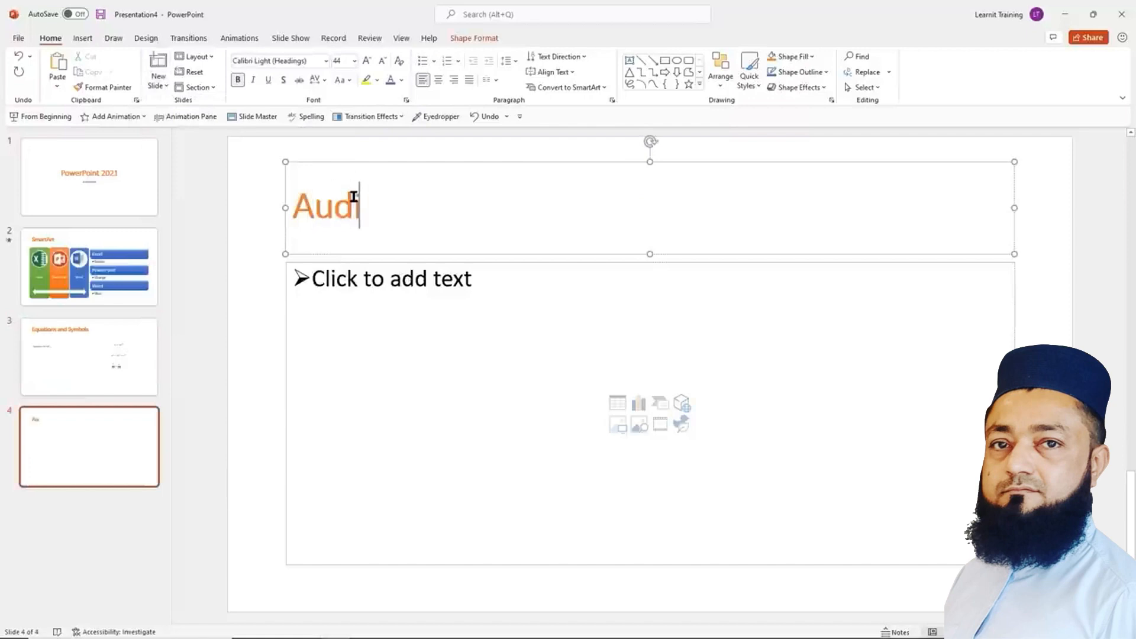
# Insert the audio file Media1 from the PC's Music folder into the content placeholder of the Audio slide
pyautogui.click(491, 368)
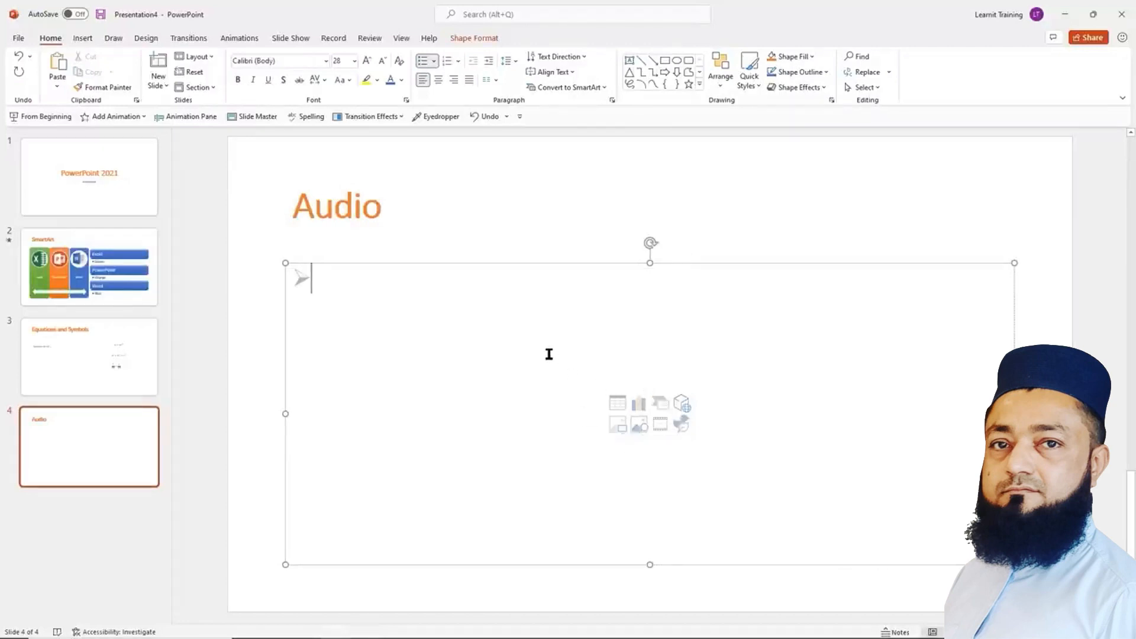
pyautogui.click(90, 39)
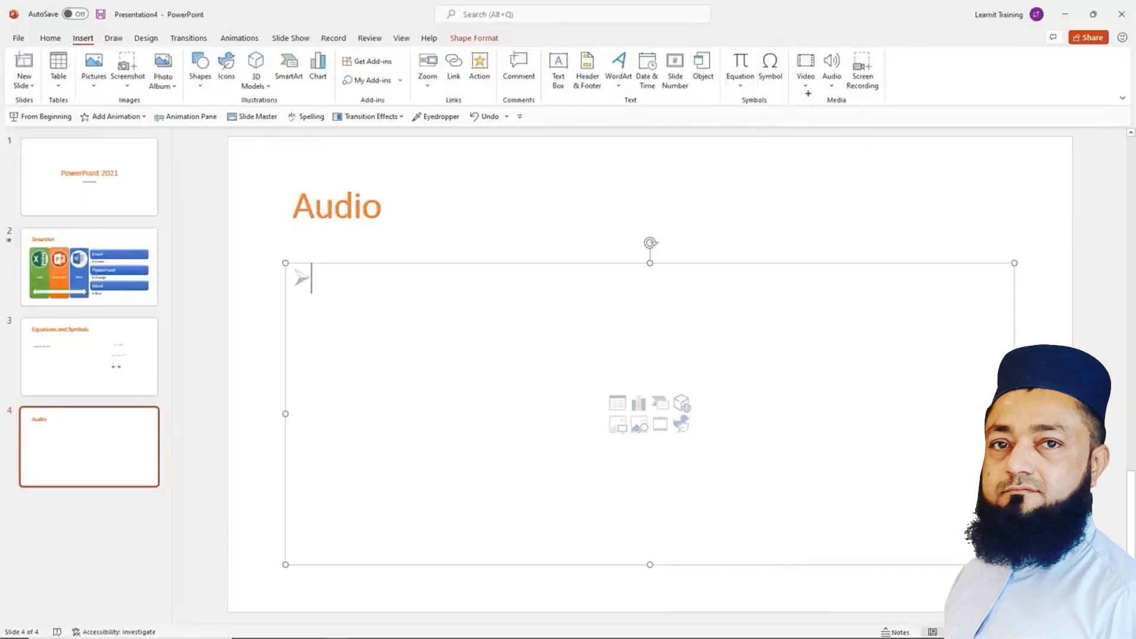
pyautogui.moveTo(815, 94); pyautogui.dragTo(858, 105)
pyautogui.moveTo(822, 45); pyautogui.dragTo(845, 90)
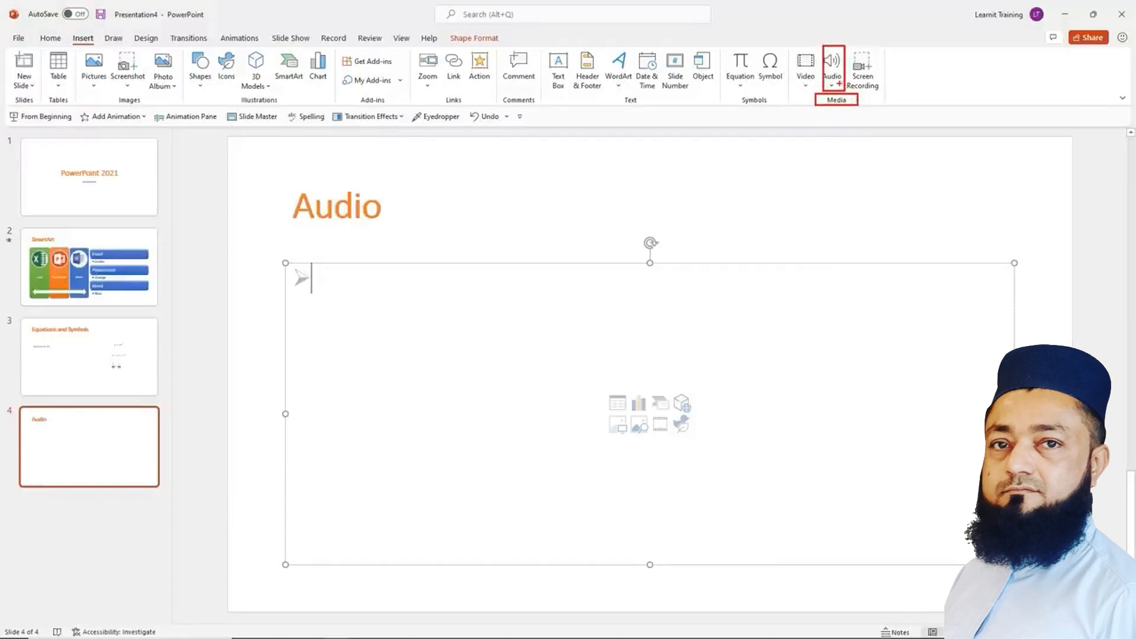
pyautogui.press('Escape')
pyautogui.click(833, 86)
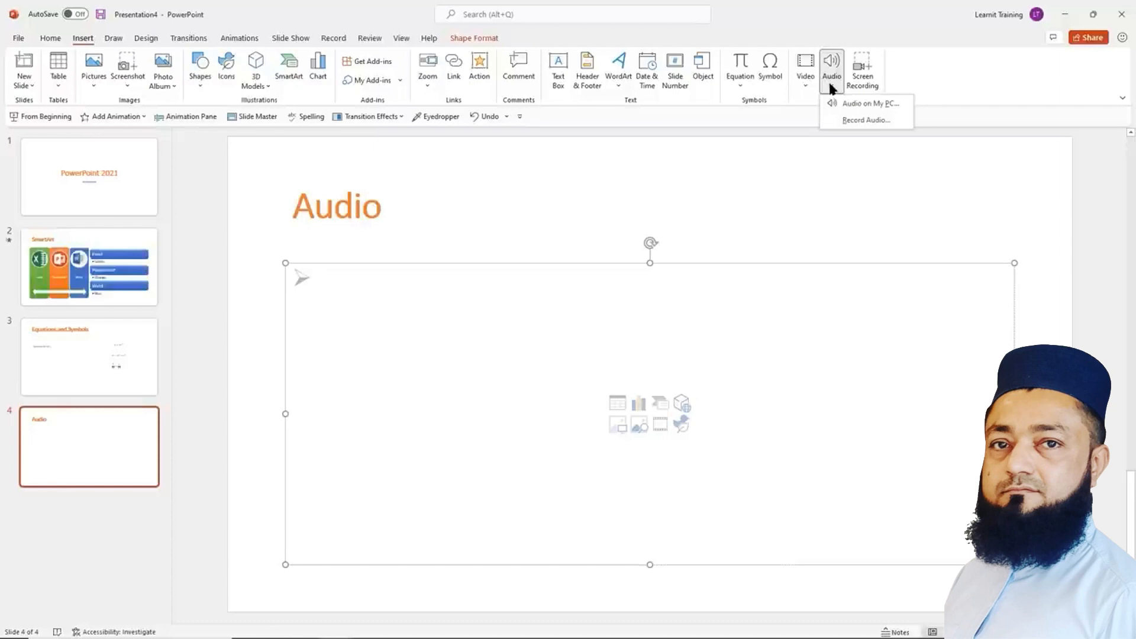
pyautogui.click(877, 105)
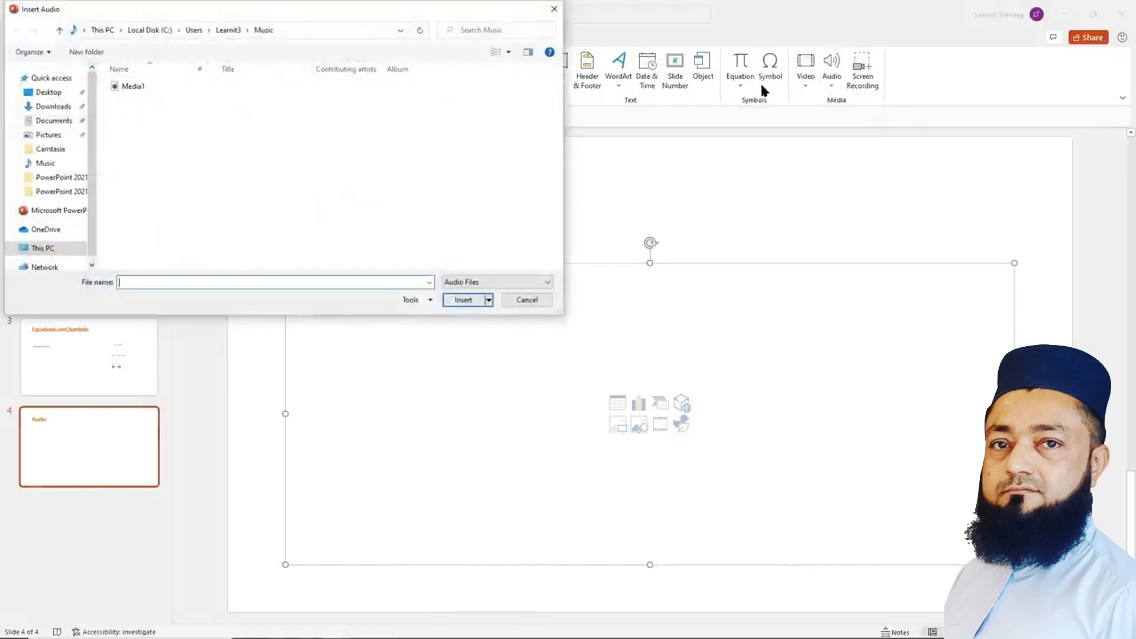
pyautogui.click(124, 88)
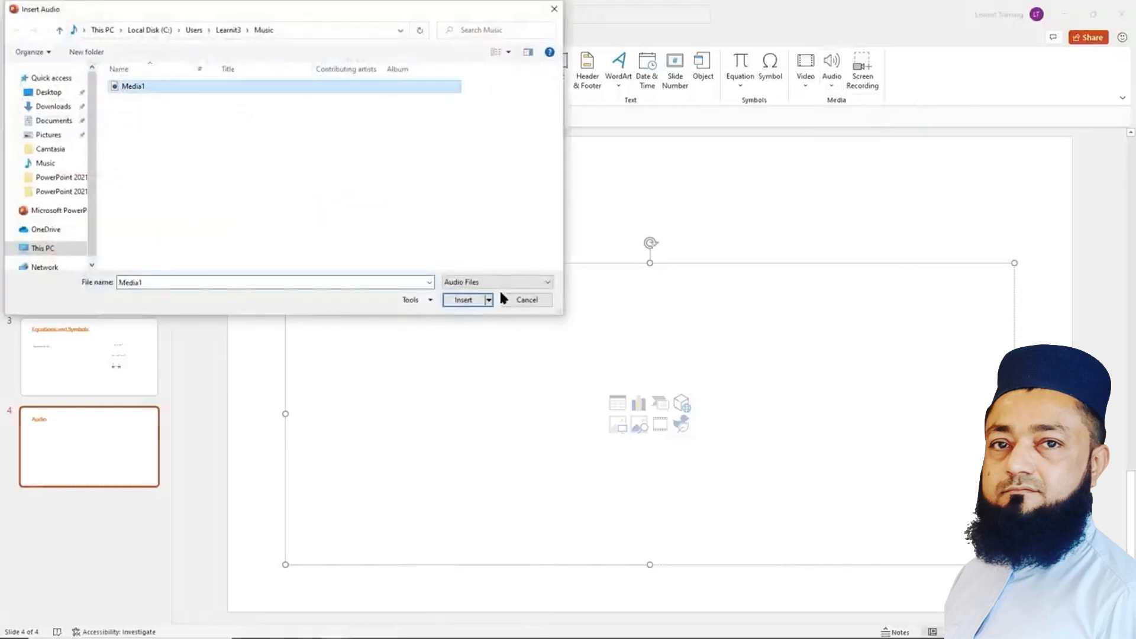
pyautogui.click(461, 300)
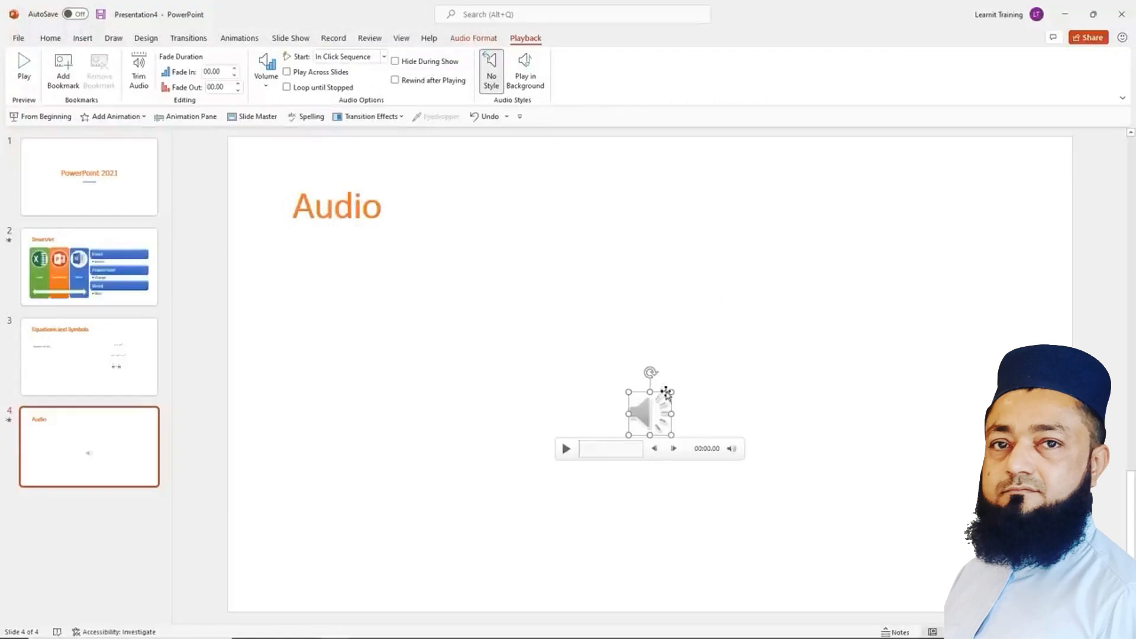
# Deselect and reselect the audio icon on slide 4 and play the clip
pyautogui.click(785, 360)
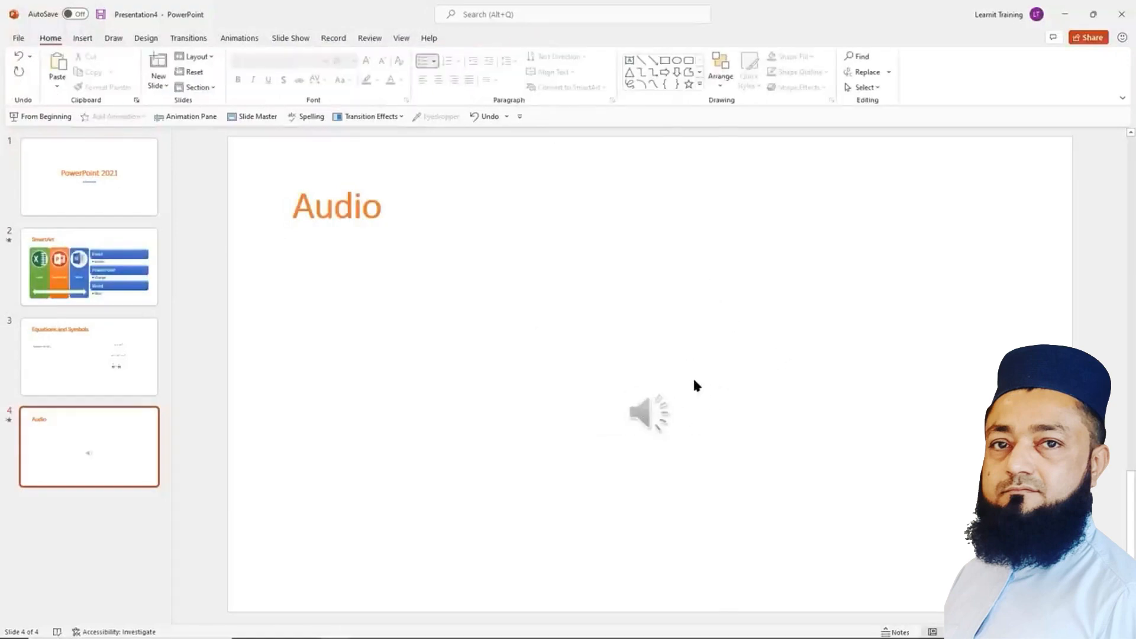
pyautogui.click(646, 413)
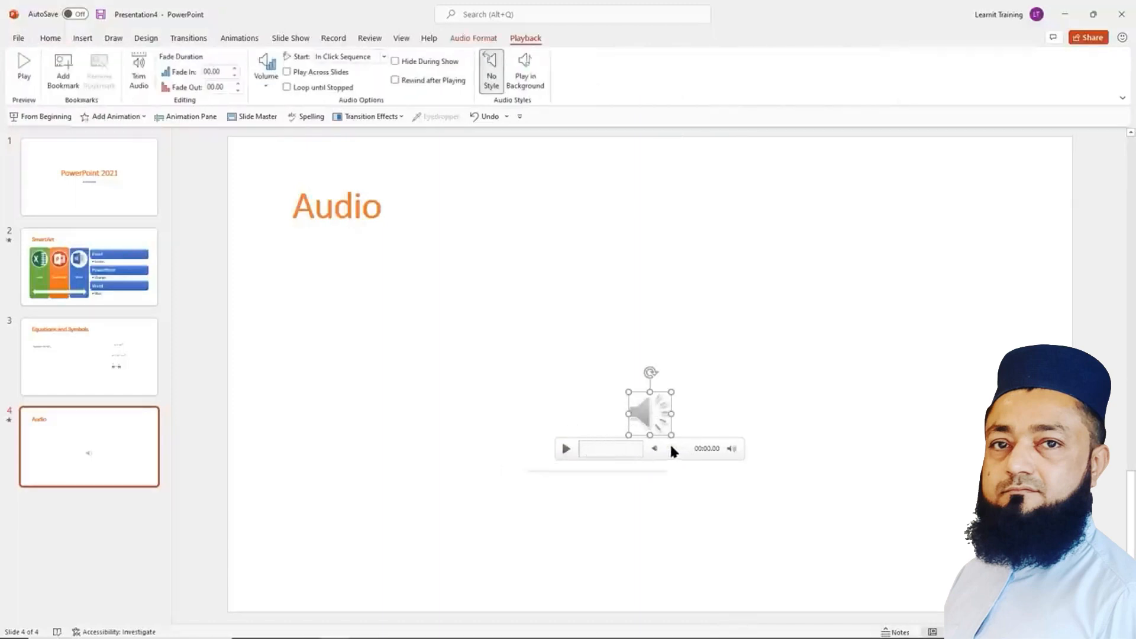
pyautogui.click(565, 452)
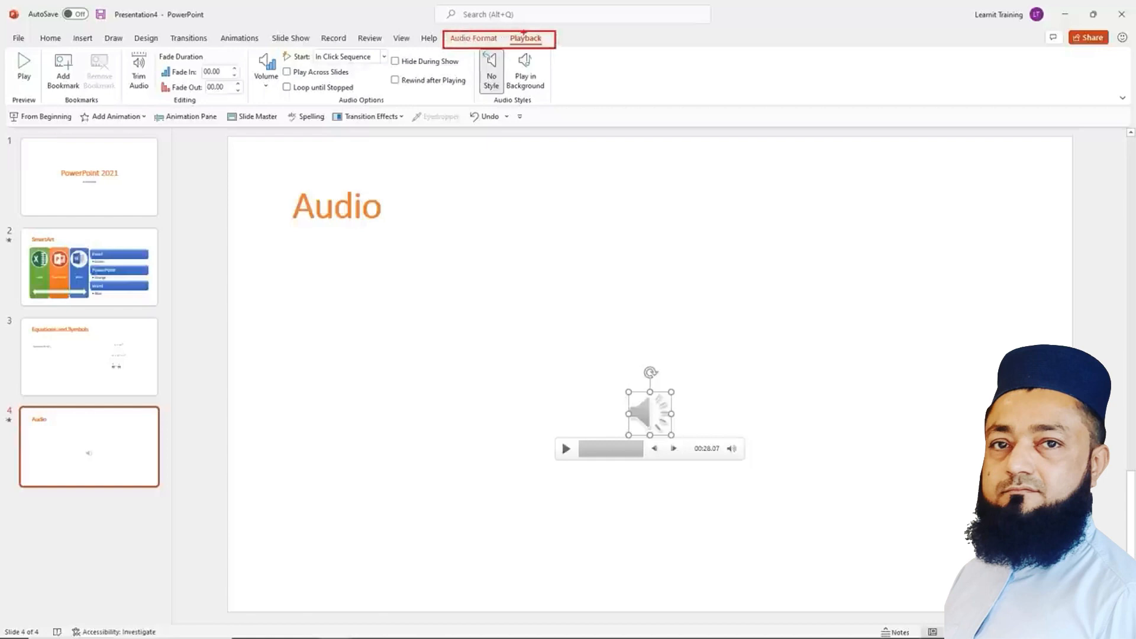
# Apply the darkest artistic effect and a white-framed, shadowed picture style to the audio icon, leaving its border color as it is
pyautogui.click(476, 39)
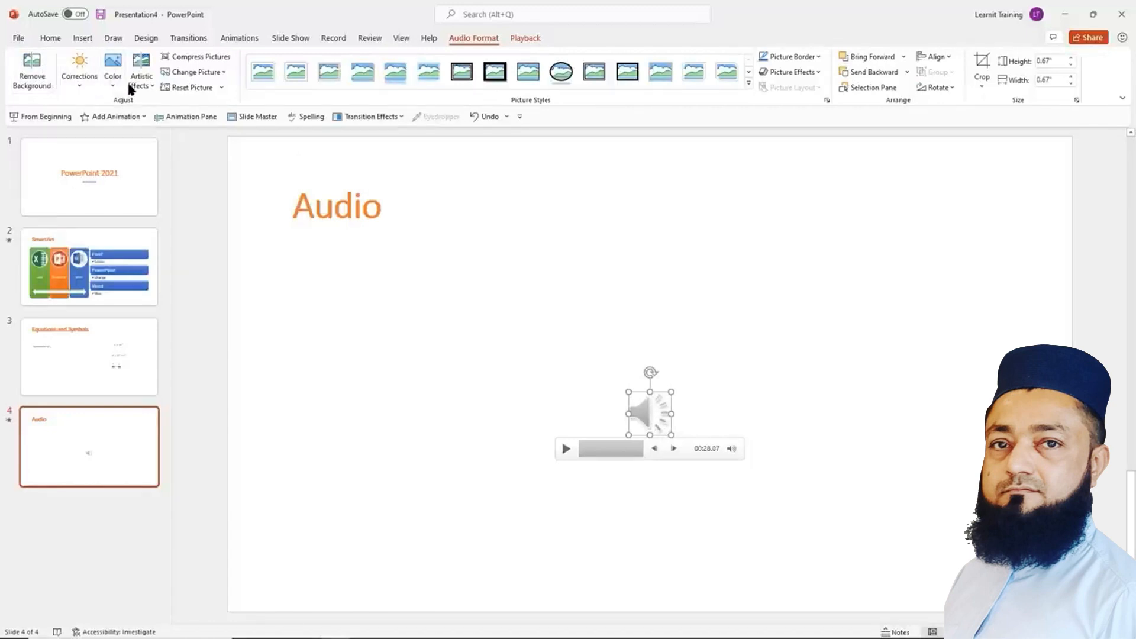
pyautogui.click(149, 84)
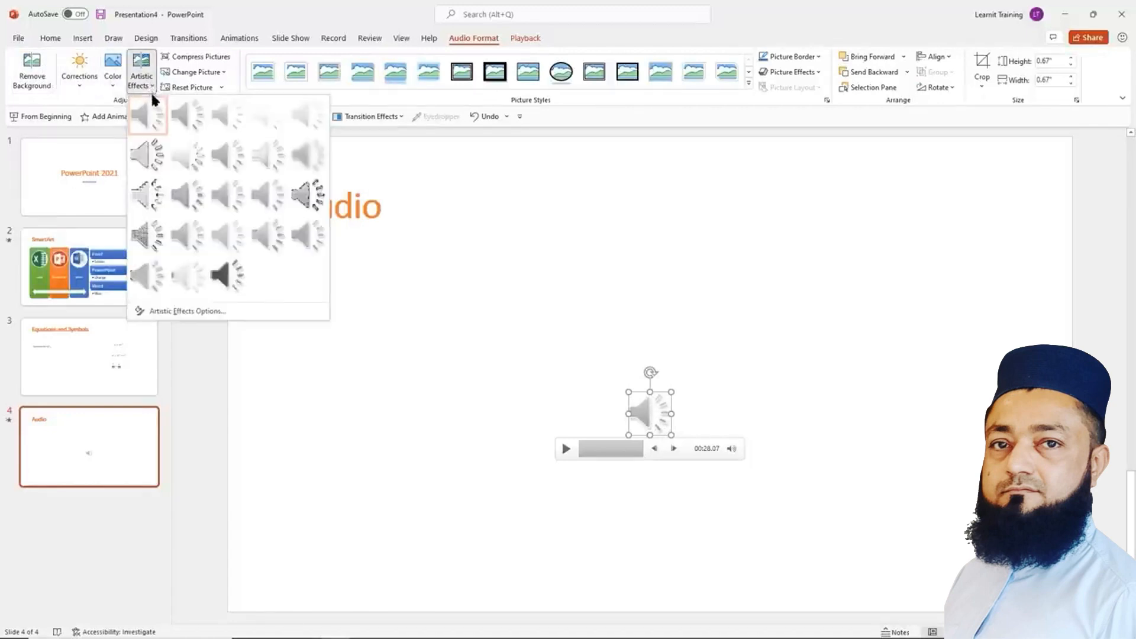
pyautogui.click(238, 277)
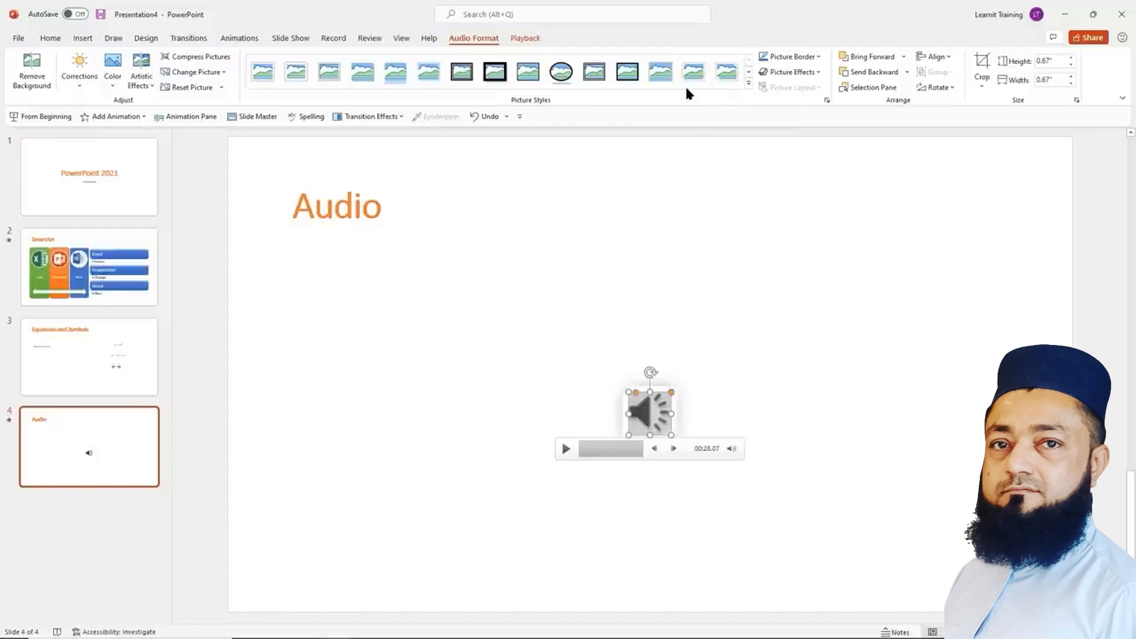
pyautogui.click(818, 54)
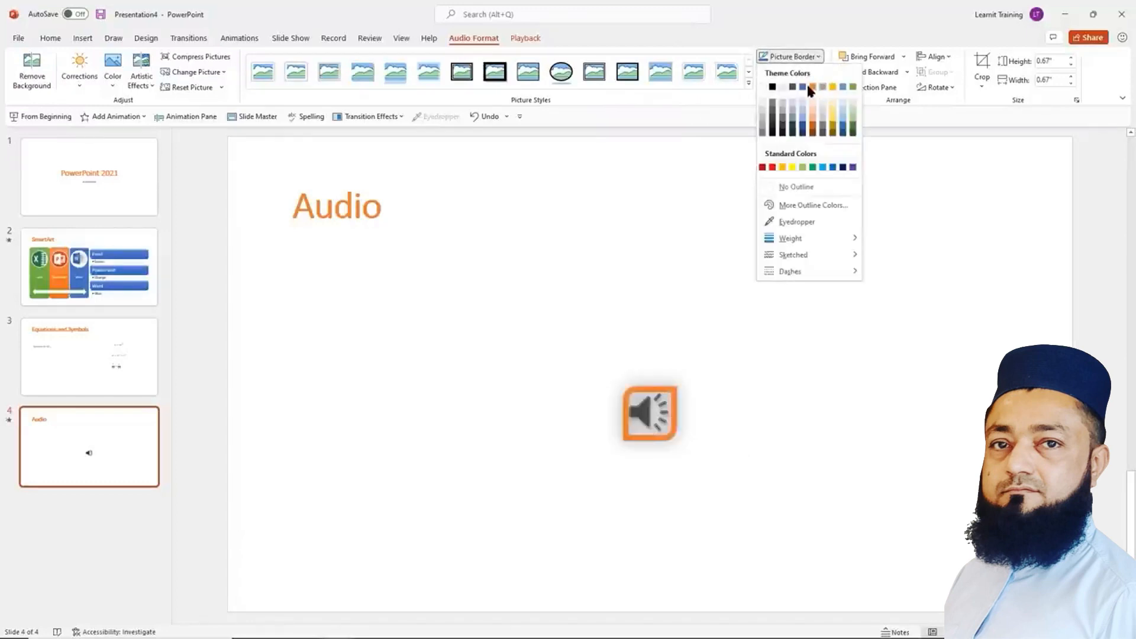
pyautogui.click(819, 19)
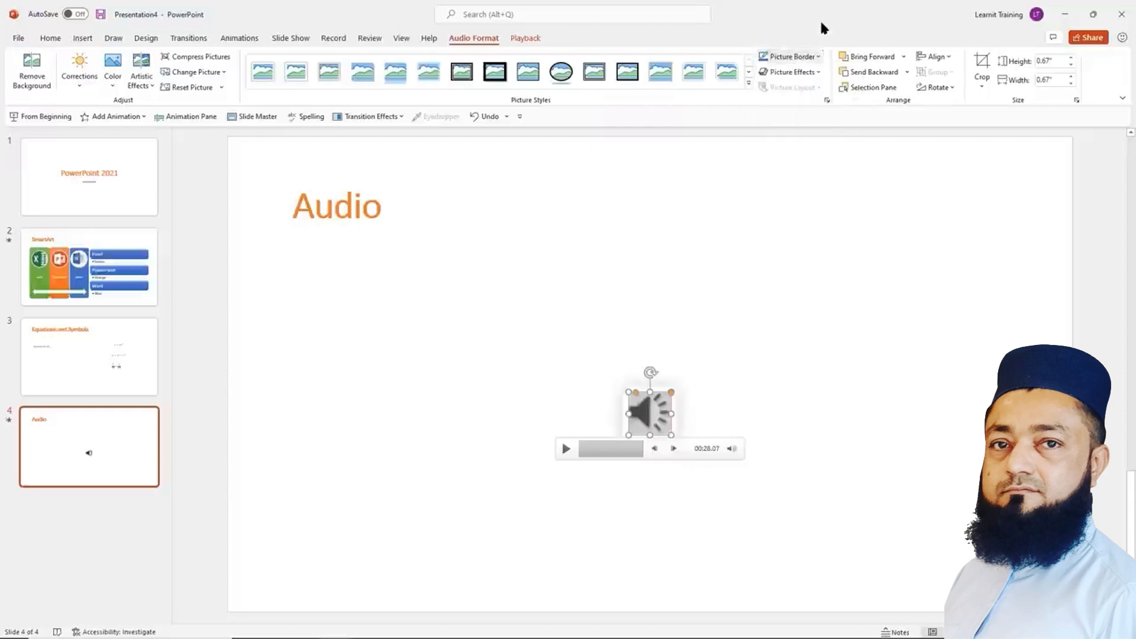
pyautogui.click(733, 347)
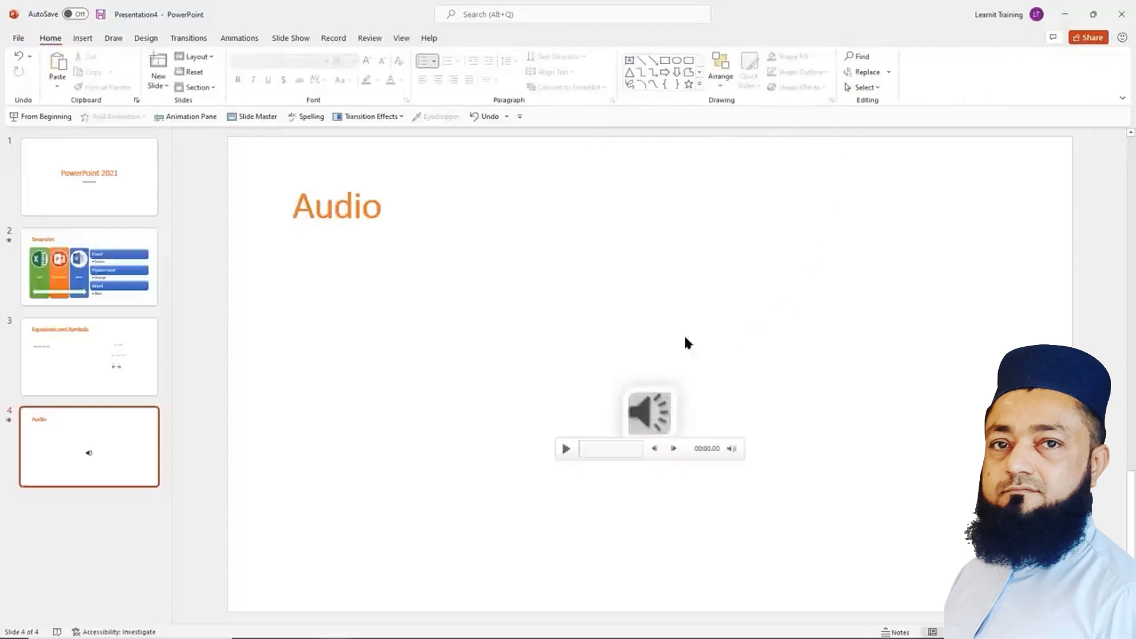
# Enlarge the audio icon proportionally to about 0.86" by 0.86"
pyautogui.click(648, 398)
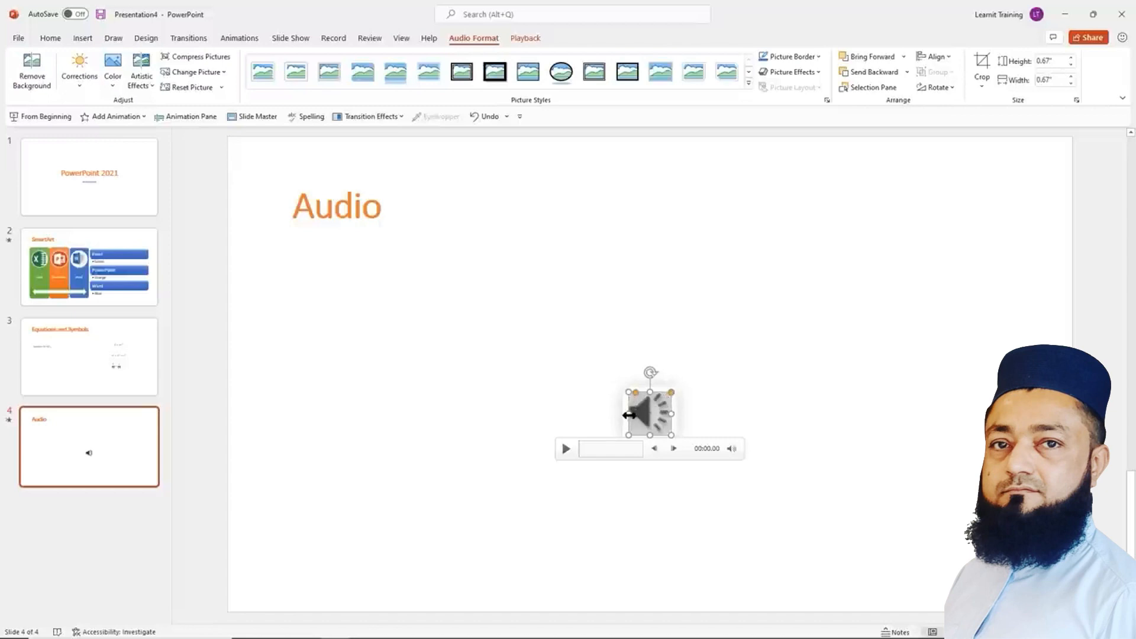
pyautogui.moveTo(629, 393); pyautogui.dragTo(616, 381)
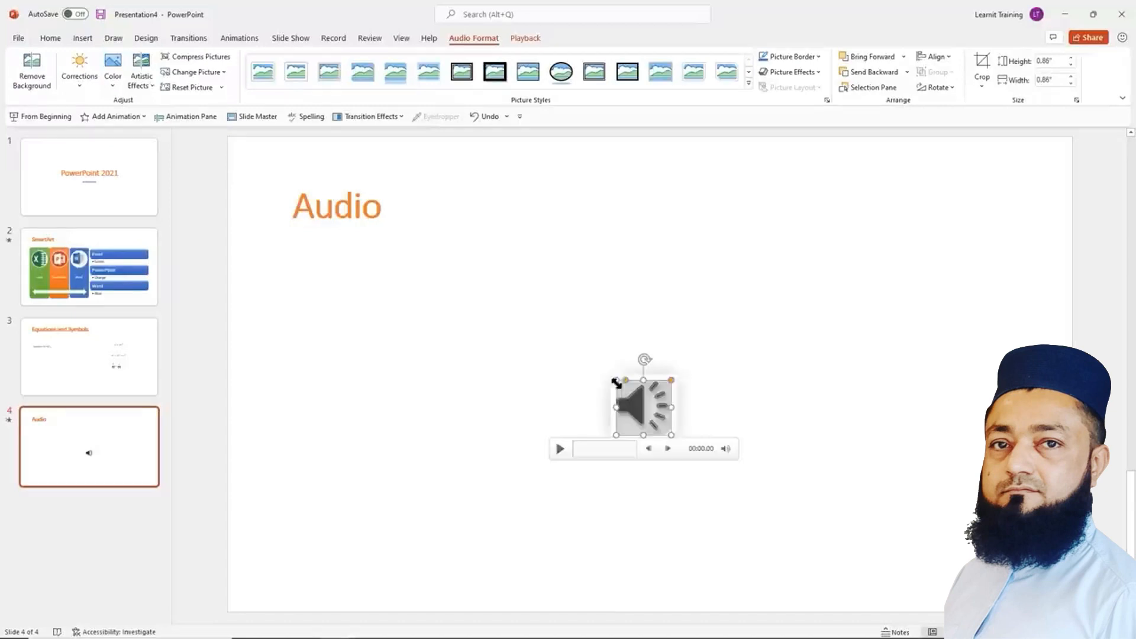
# Trim the start of the audio clip to about 00:02.546, previewing the trimmed sound before accepting it
pyautogui.click(525, 39)
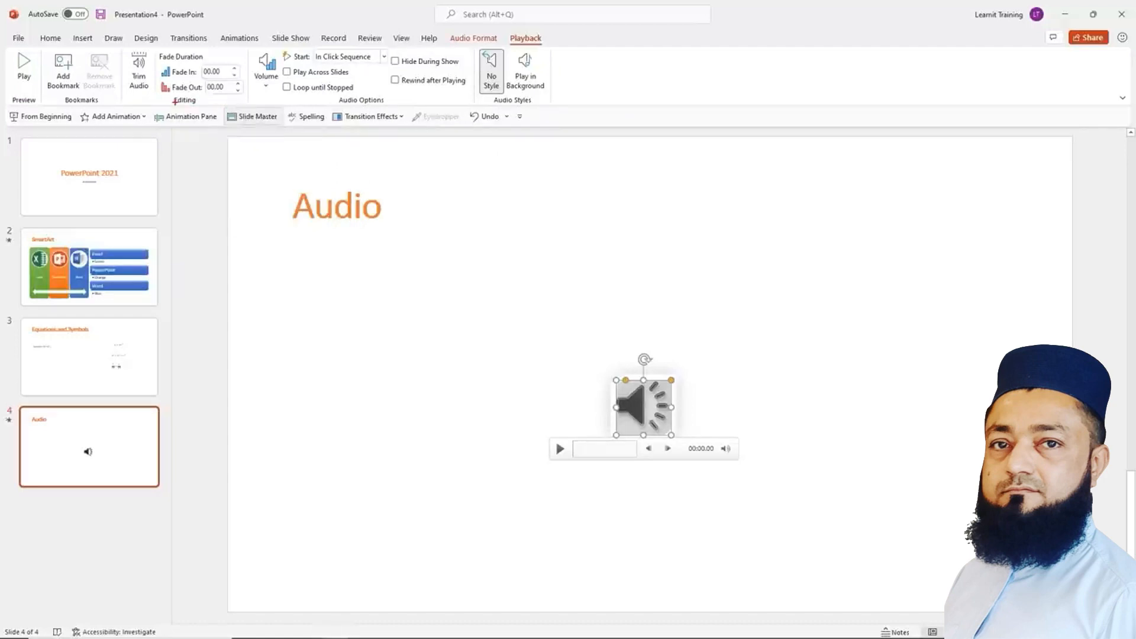
pyautogui.moveTo(163, 96); pyautogui.dragTo(209, 111)
pyautogui.moveTo(121, 48); pyautogui.dragTo(154, 102)
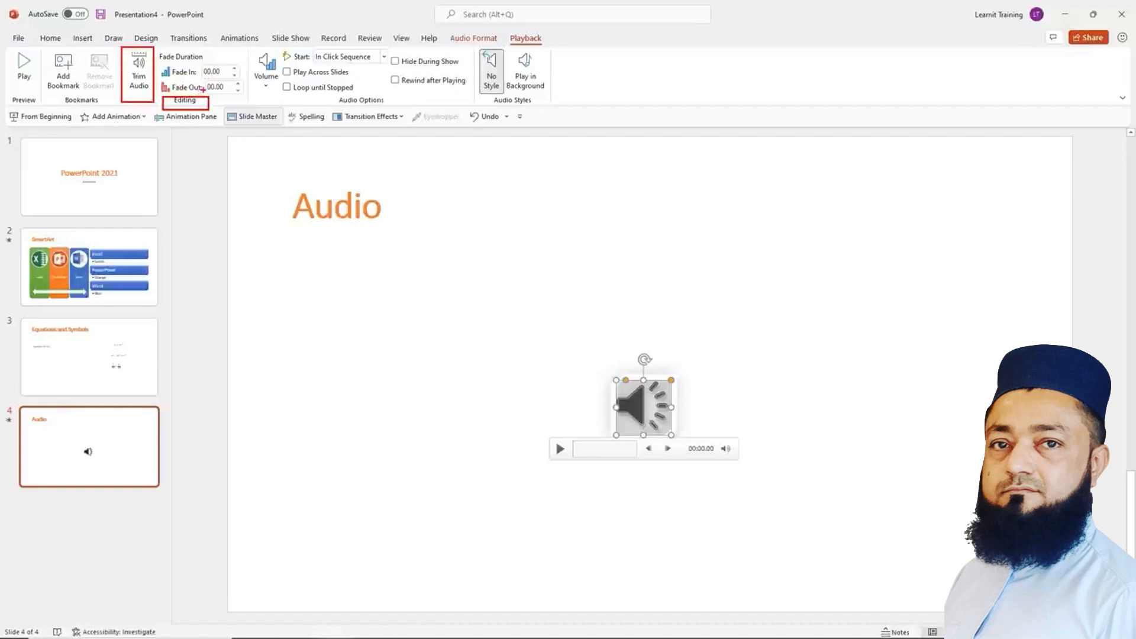
pyautogui.press('Escape')
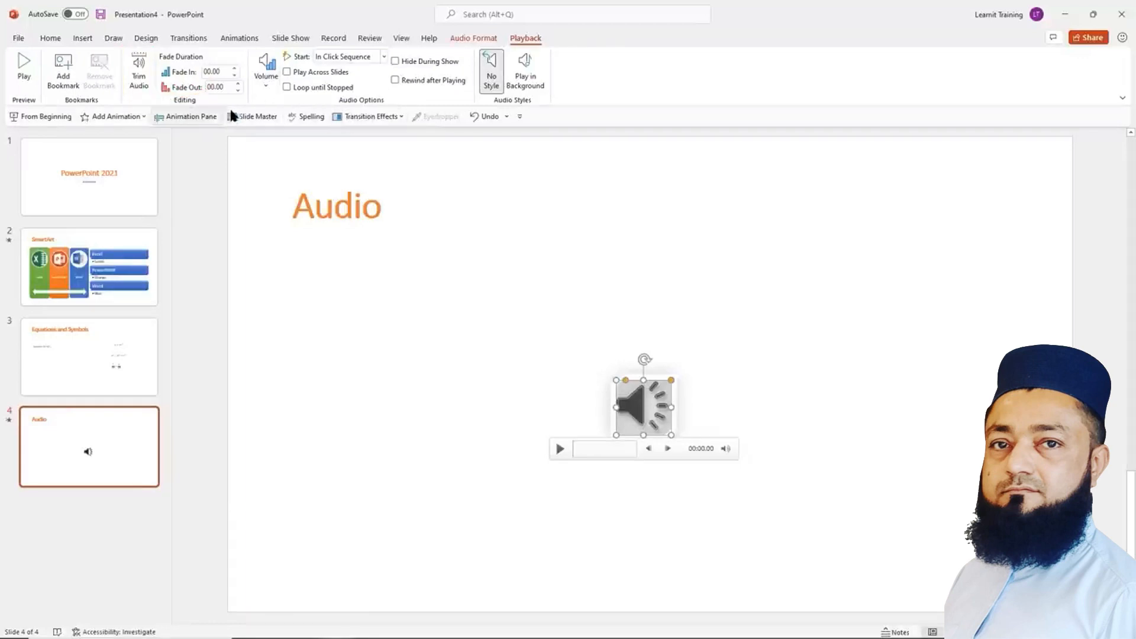
pyautogui.click(138, 71)
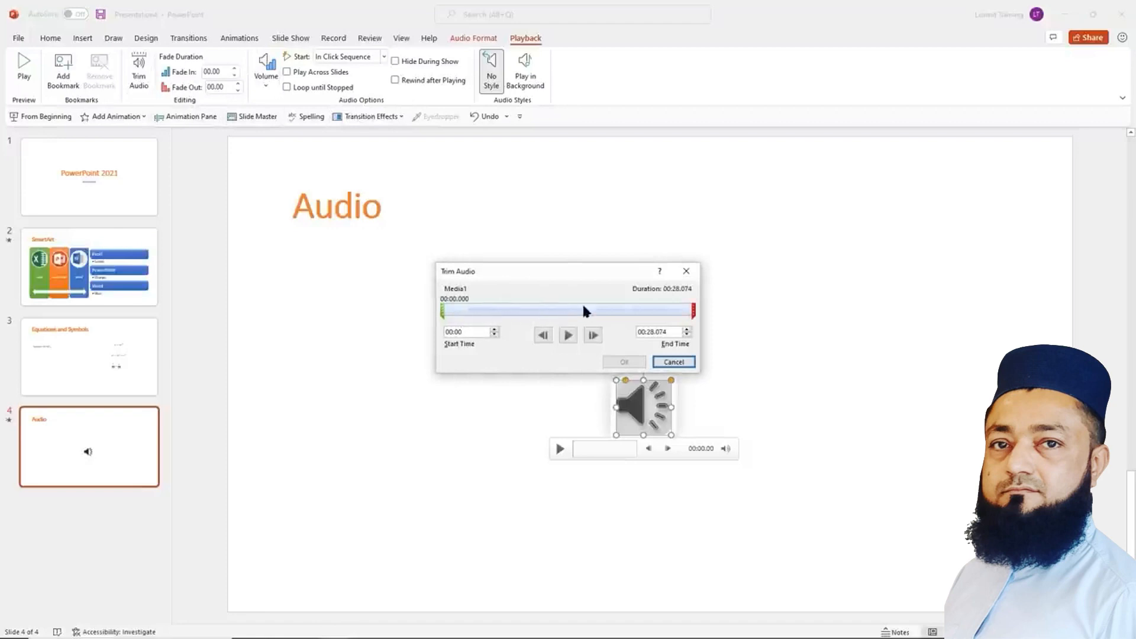
pyautogui.click(442, 315)
pyautogui.moveTo(443, 315); pyautogui.dragTo(466, 313)
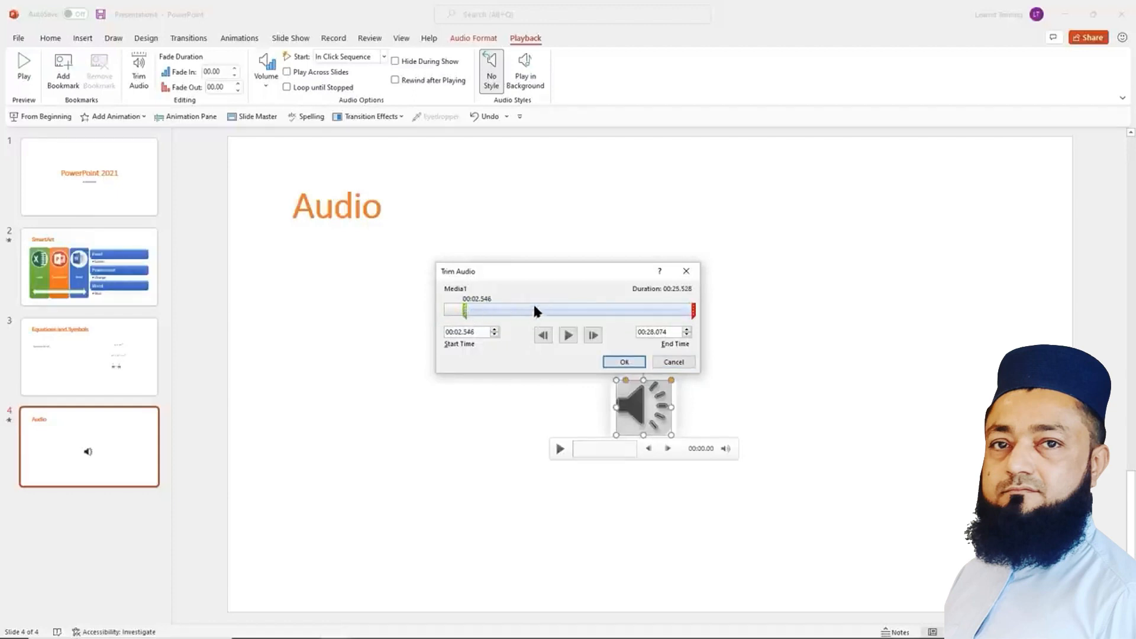
pyautogui.click(566, 336)
pyautogui.click(572, 331)
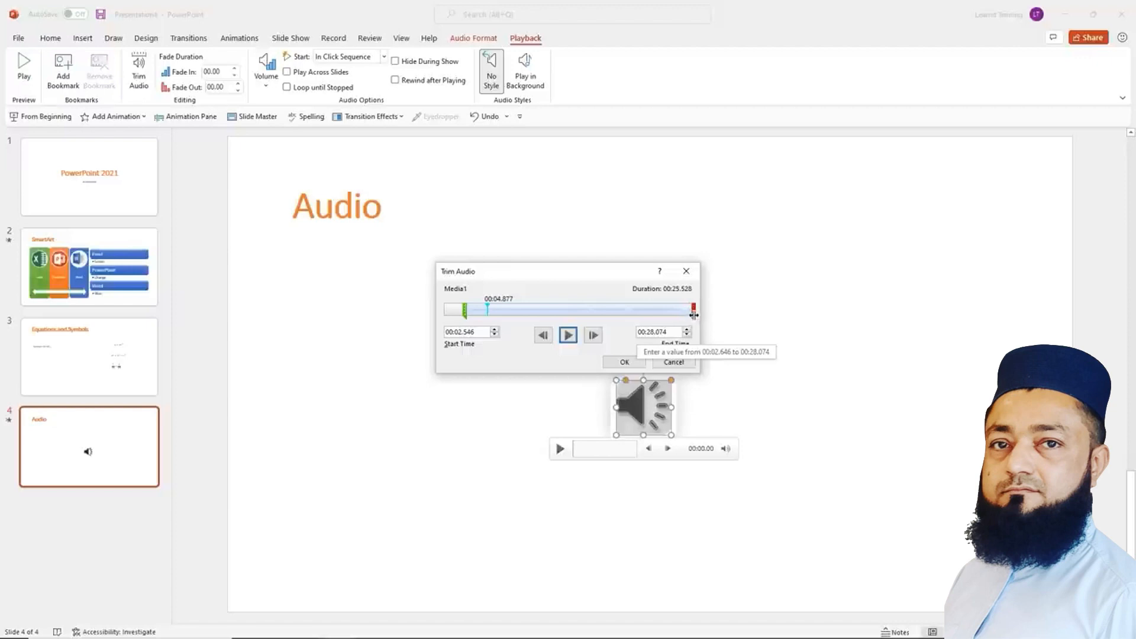
pyautogui.click(623, 363)
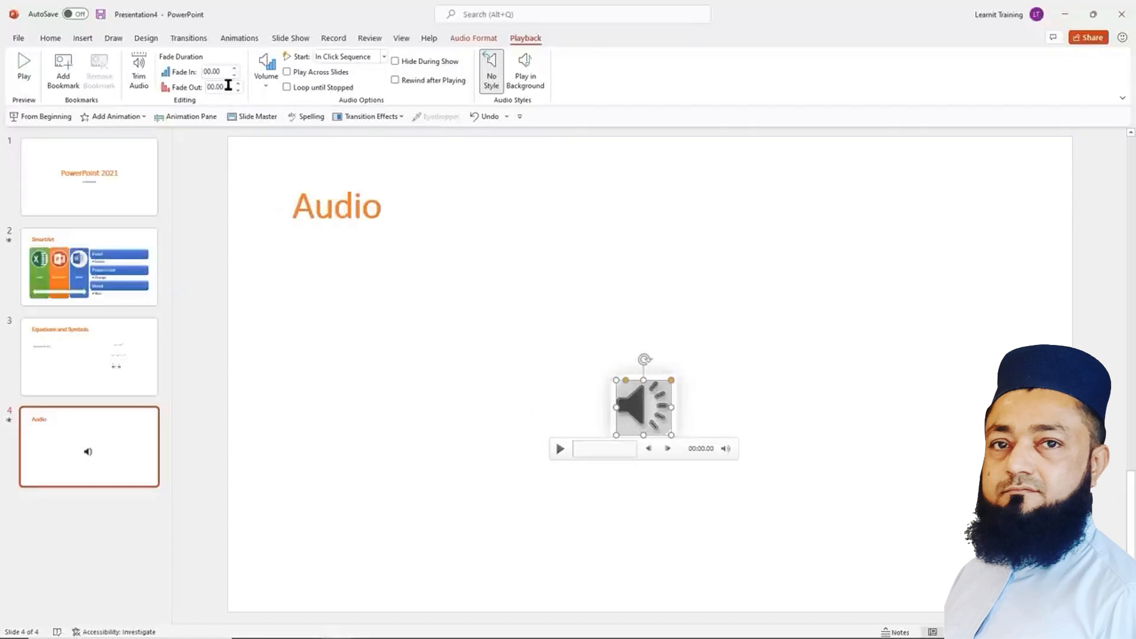
# Set the playback volume of the audio clip to Medium
pyautogui.click(264, 89)
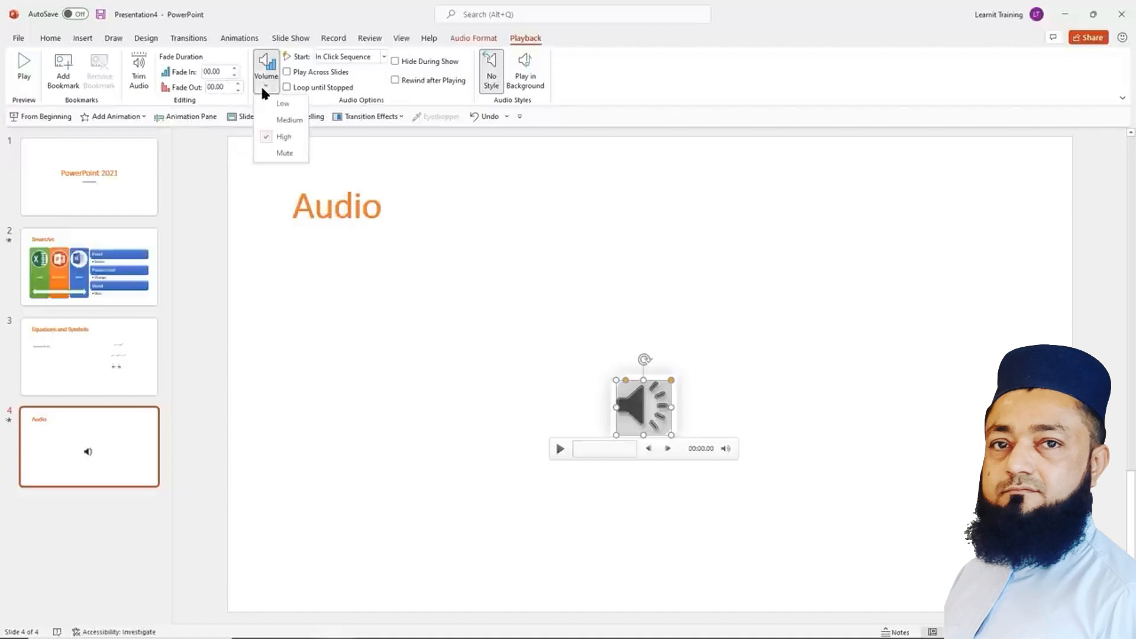
pyautogui.click(284, 122)
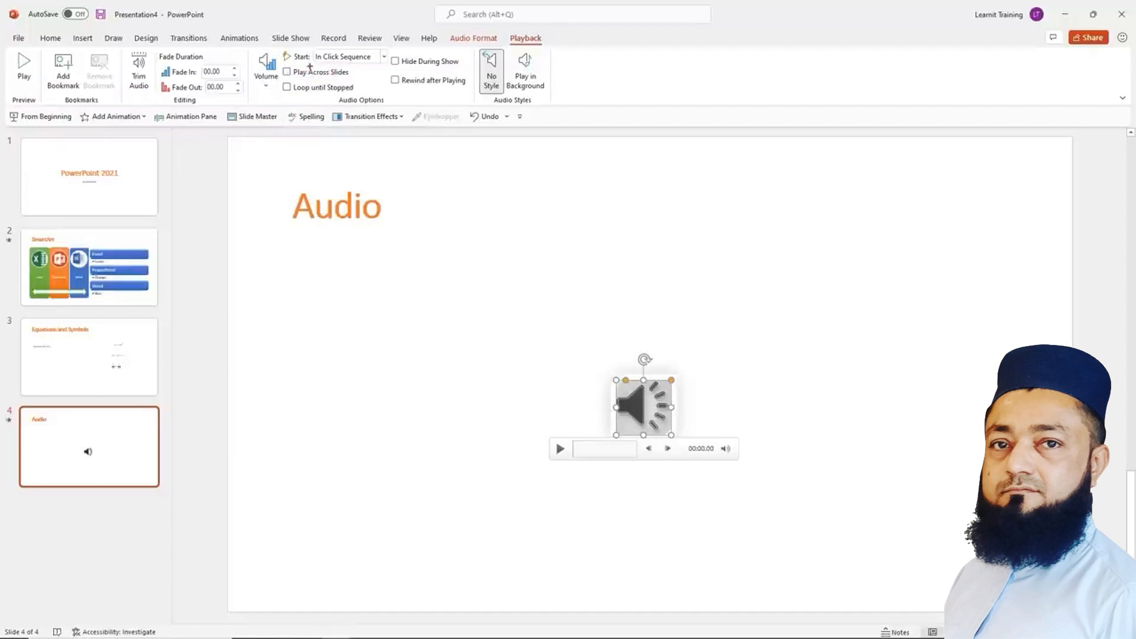
# Try the Automatically start option for the audio clip, and set its start to When Clicked On
pyautogui.moveTo(336, 94); pyautogui.dragTo(391, 108)
pyautogui.moveTo(274, 48); pyautogui.dragTo(390, 66)
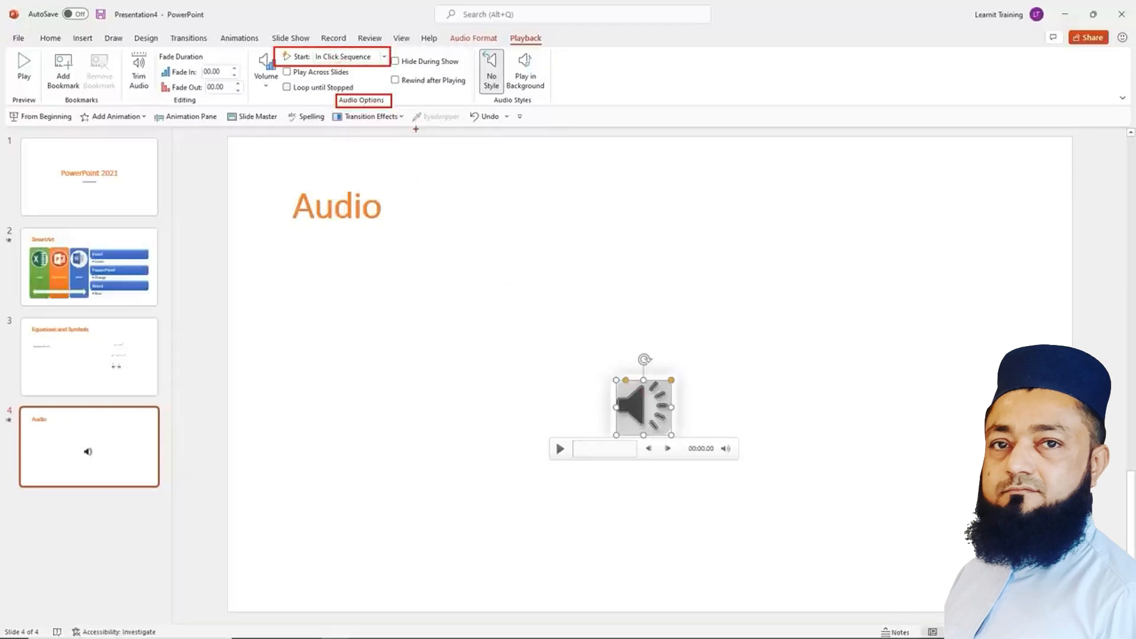
pyautogui.press('Escape')
pyautogui.click(383, 56)
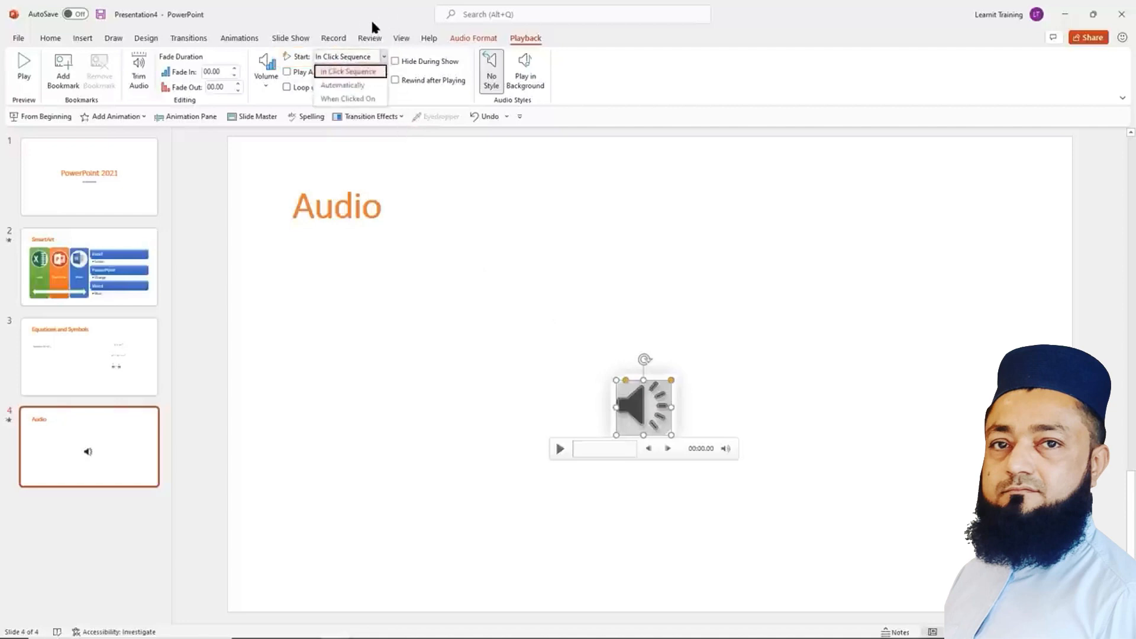
pyautogui.click(351, 86)
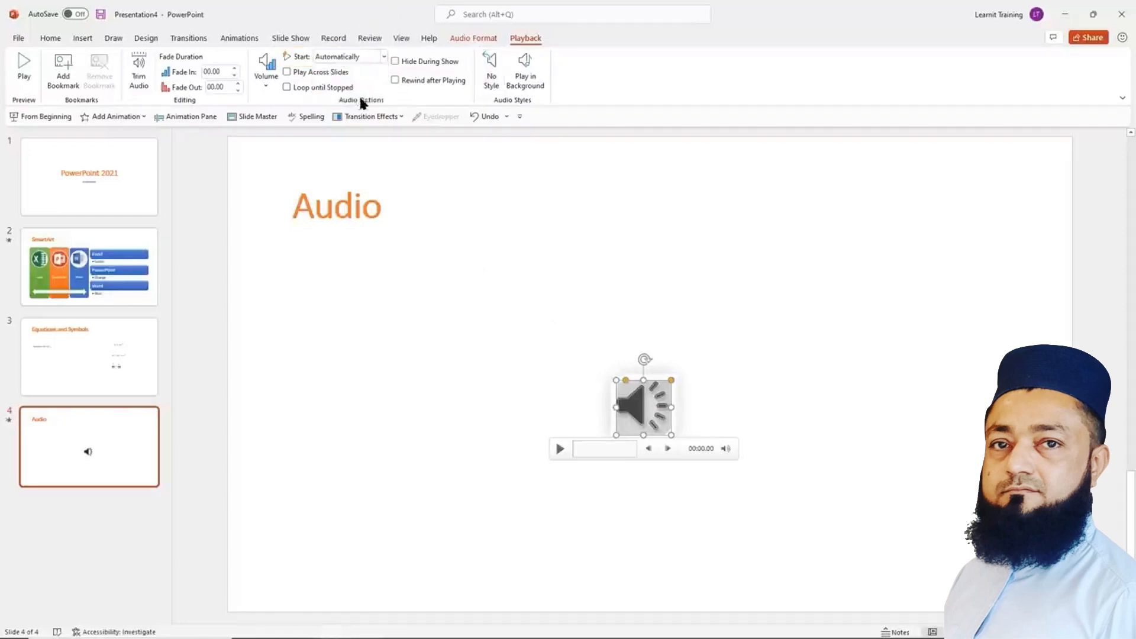
pyautogui.click(382, 56)
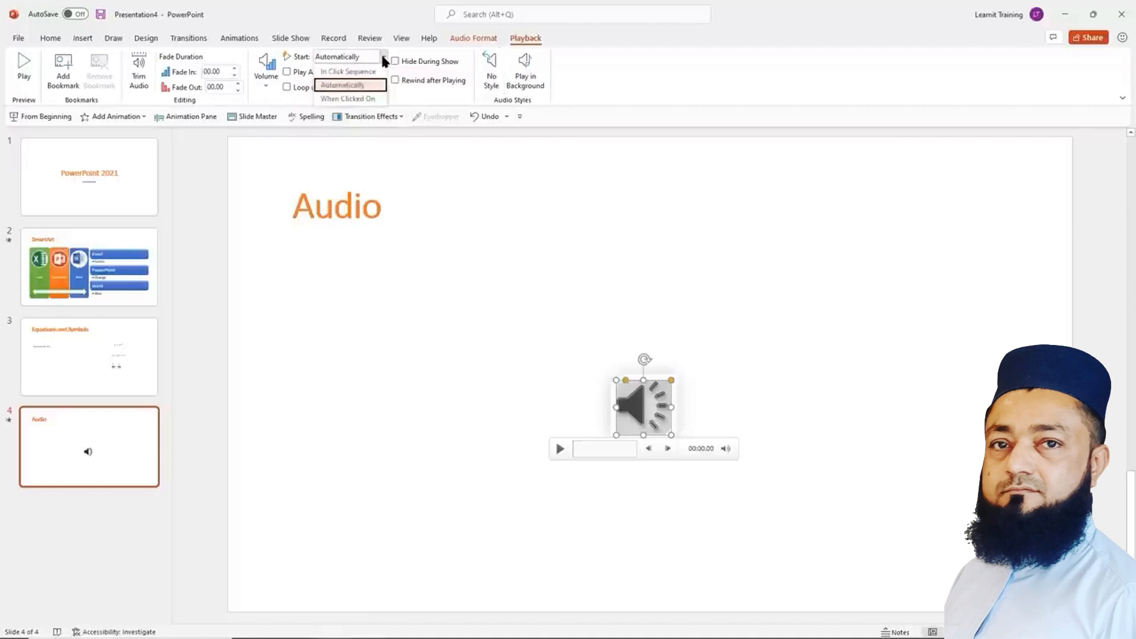
pyautogui.click(370, 99)
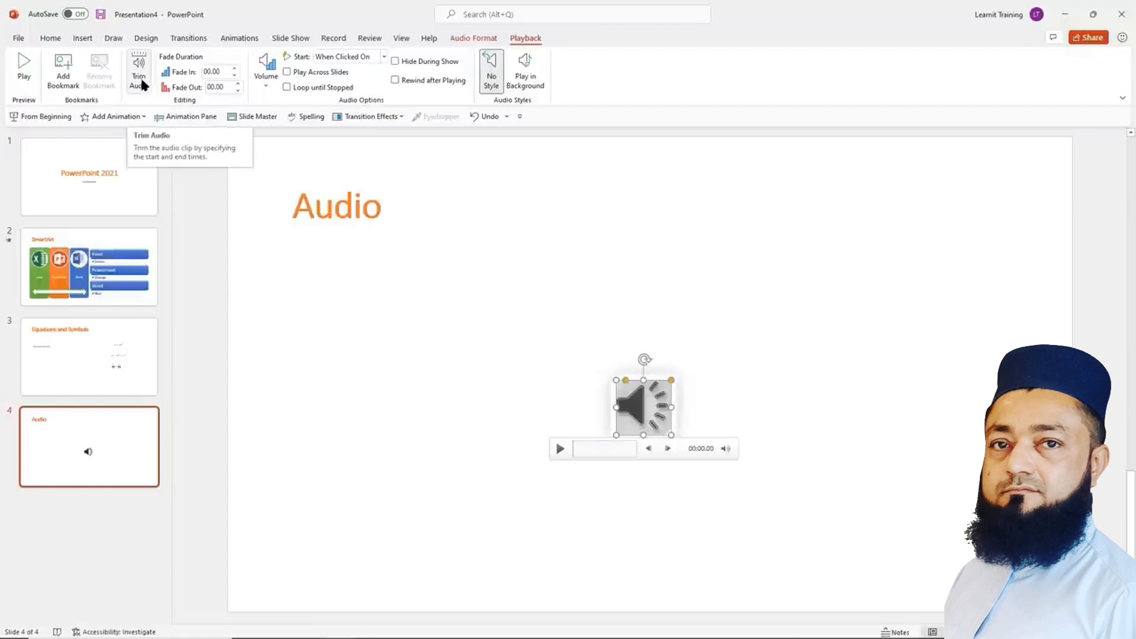
pyautogui.click(482, 39)
pyautogui.click(524, 41)
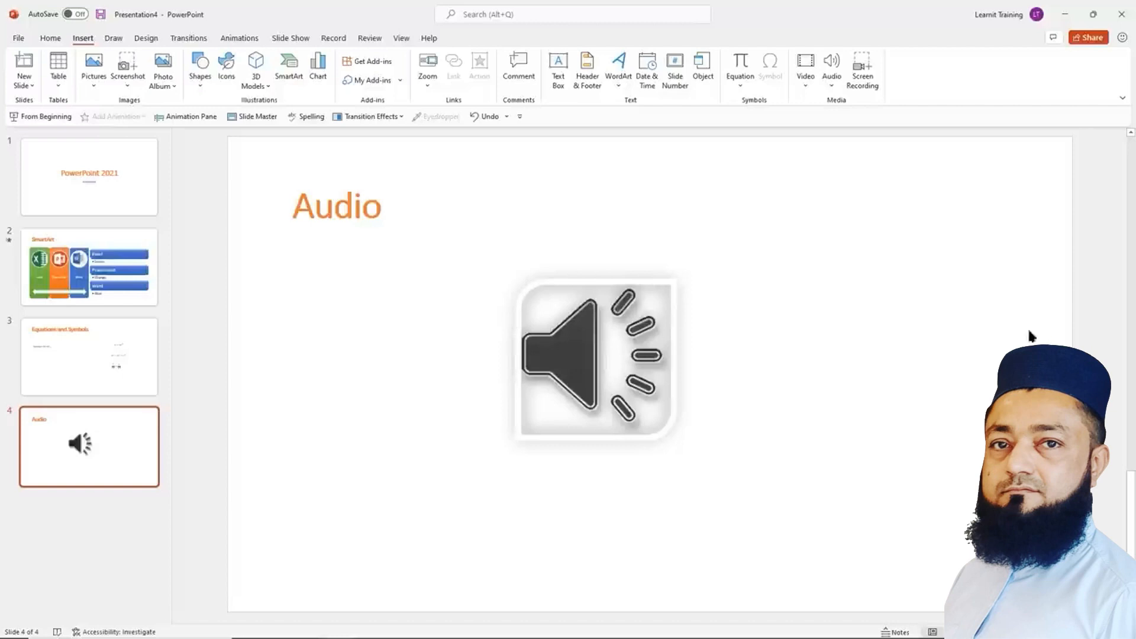
# Add a new slide with the Blank background layout after the Audio slide
pyautogui.click(52, 39)
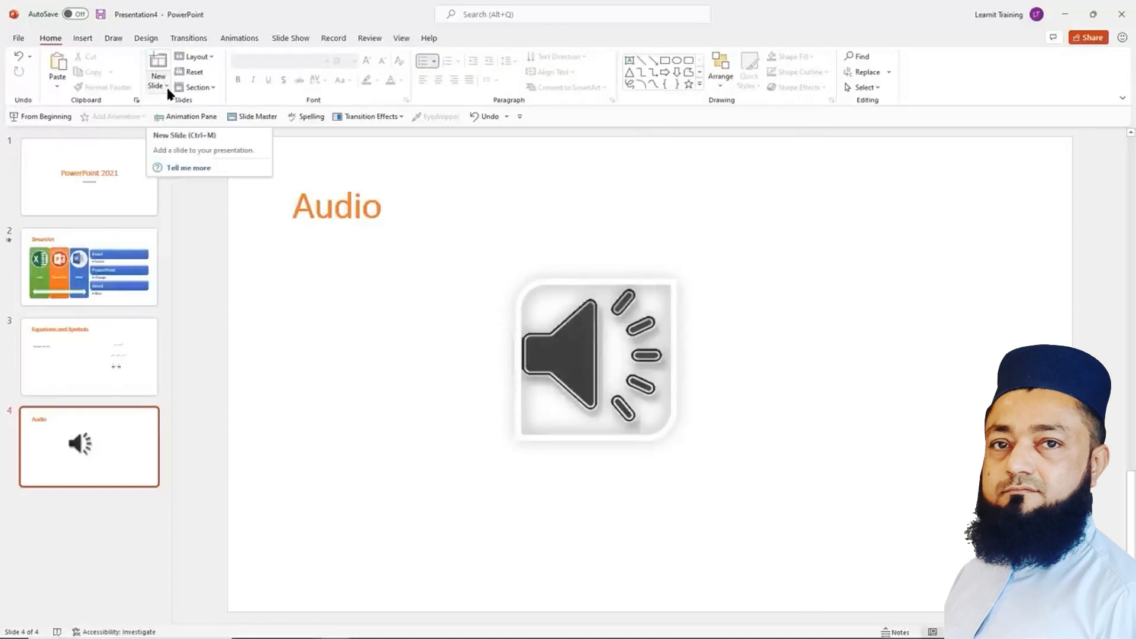
pyautogui.click(167, 89)
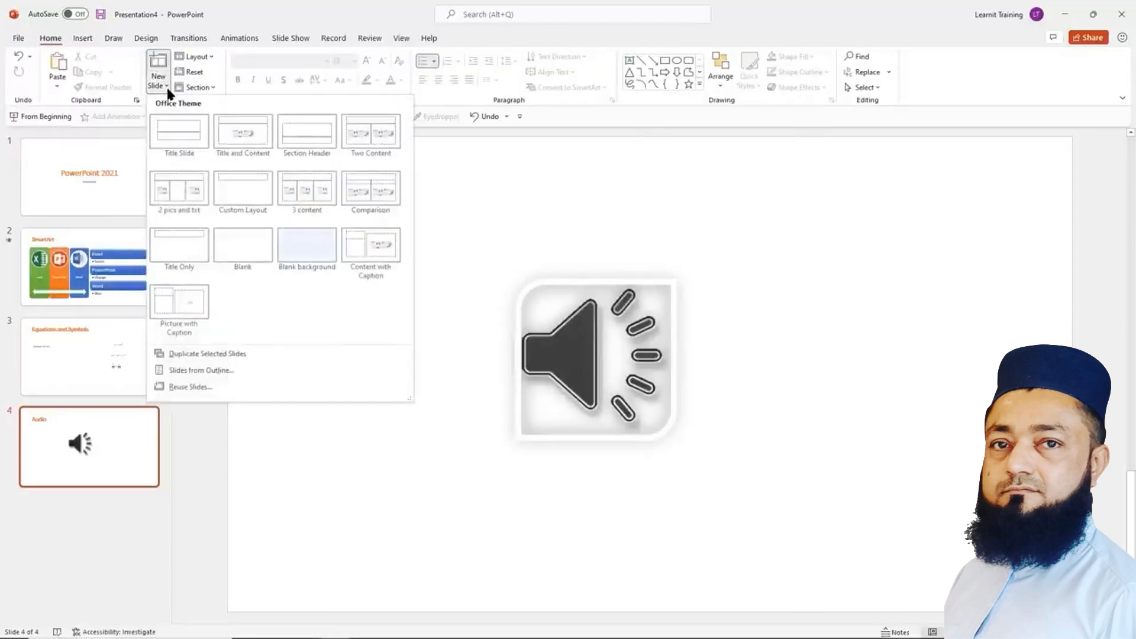
pyautogui.click(303, 247)
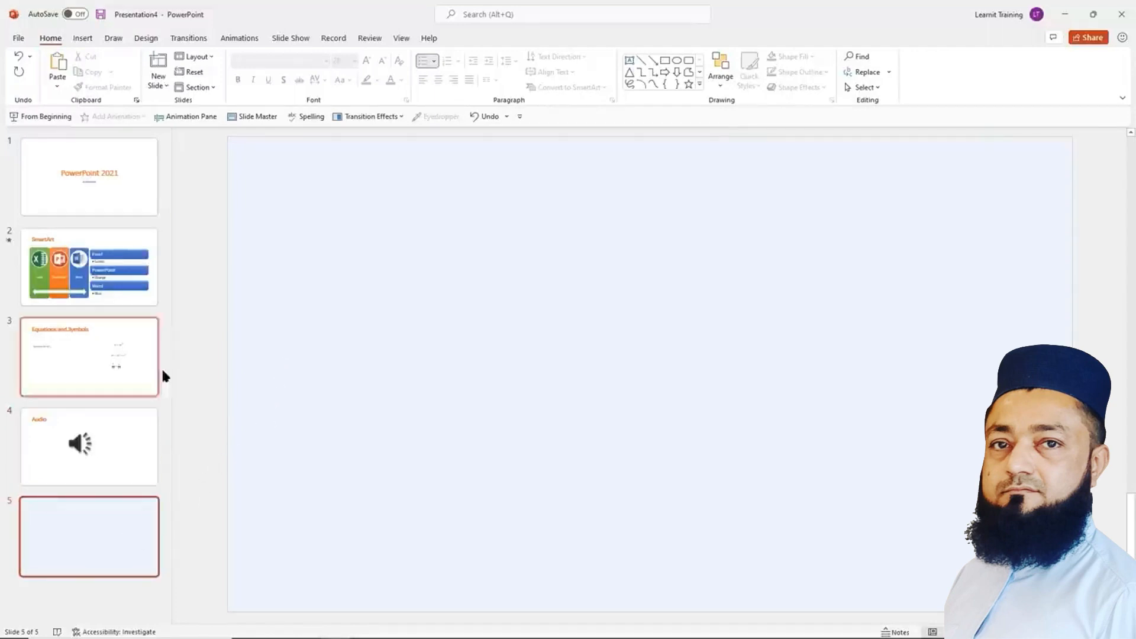
# Insert the Strawberry video from the device's Pictures folder onto the new slide
pyautogui.click(82, 39)
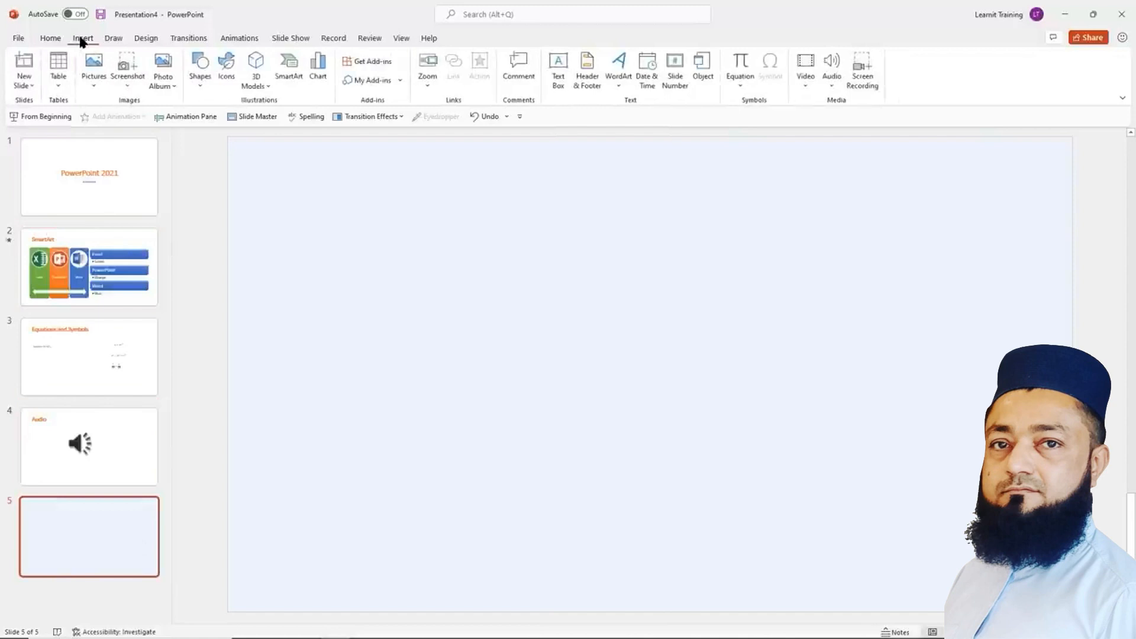
pyautogui.click(806, 89)
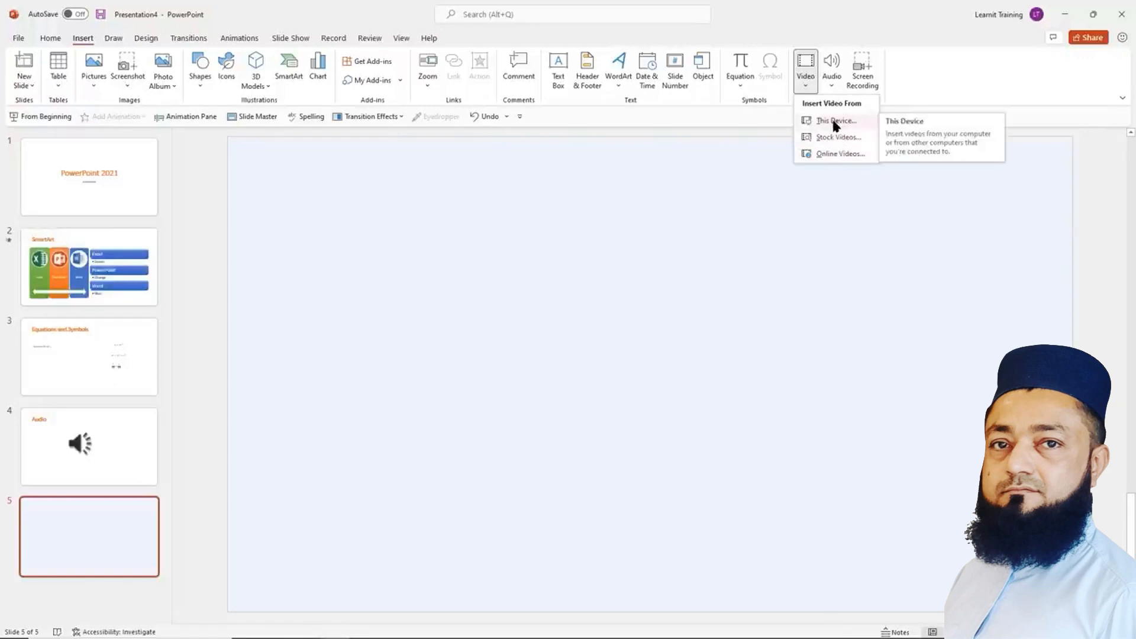
pyautogui.click(835, 121)
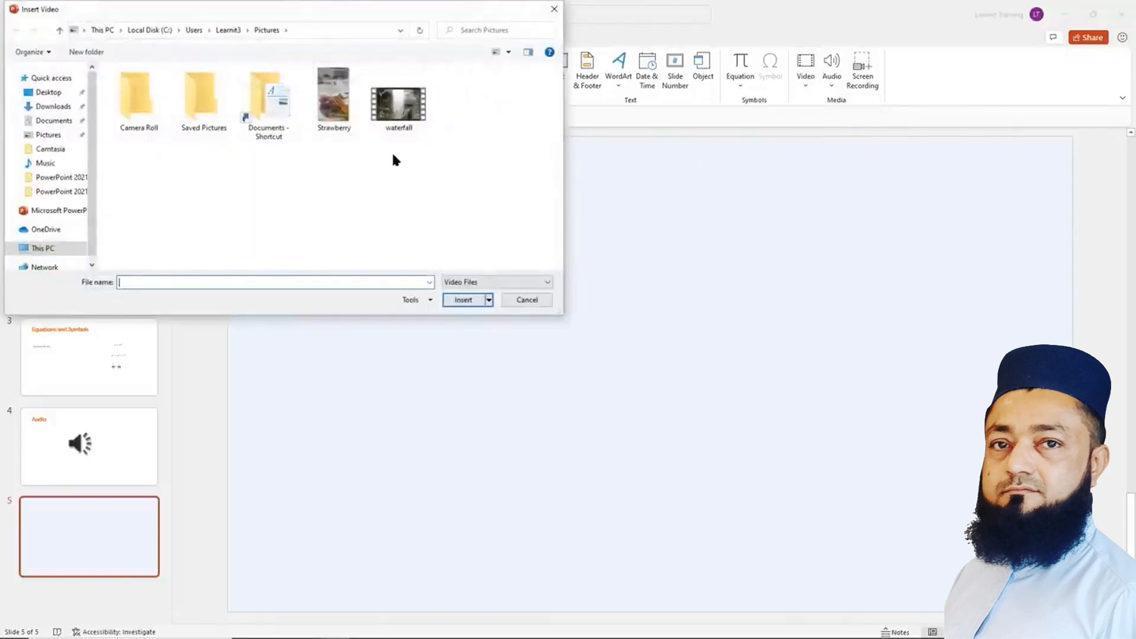
pyautogui.click(363, 126)
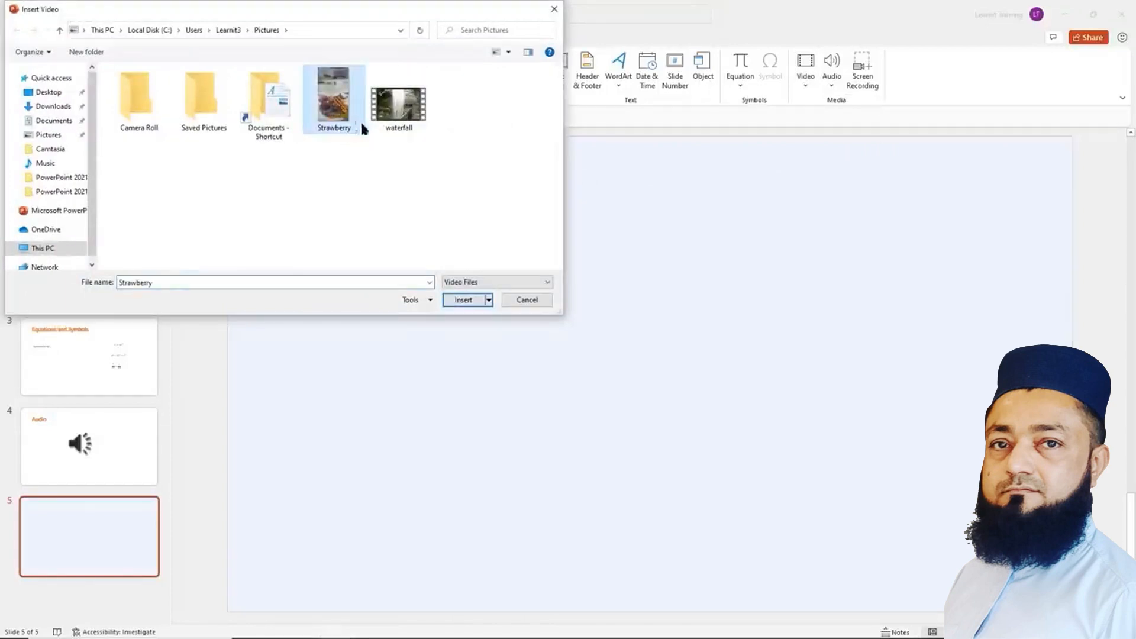
pyautogui.click(462, 300)
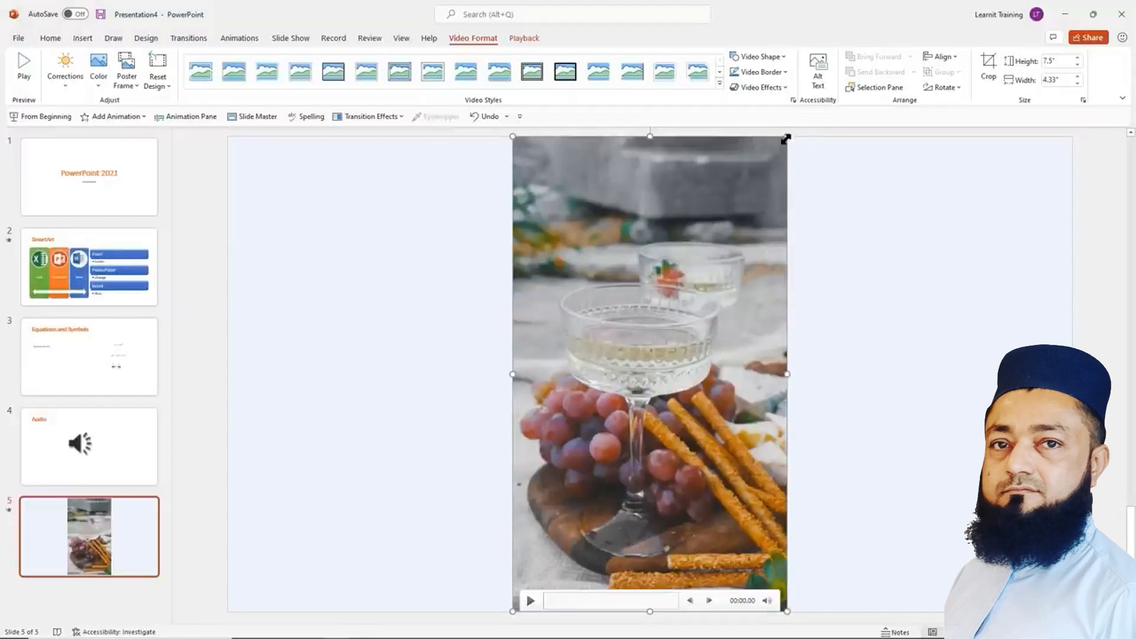
# Shrink the video to about 7.42" high by 4.24" wide and play it to check it
pyautogui.moveTo(785, 374)
pyautogui.mouseDown()
pyautogui.moveTo(755, 373)
pyautogui.moveTo(784, 373)
pyautogui.mouseUp()
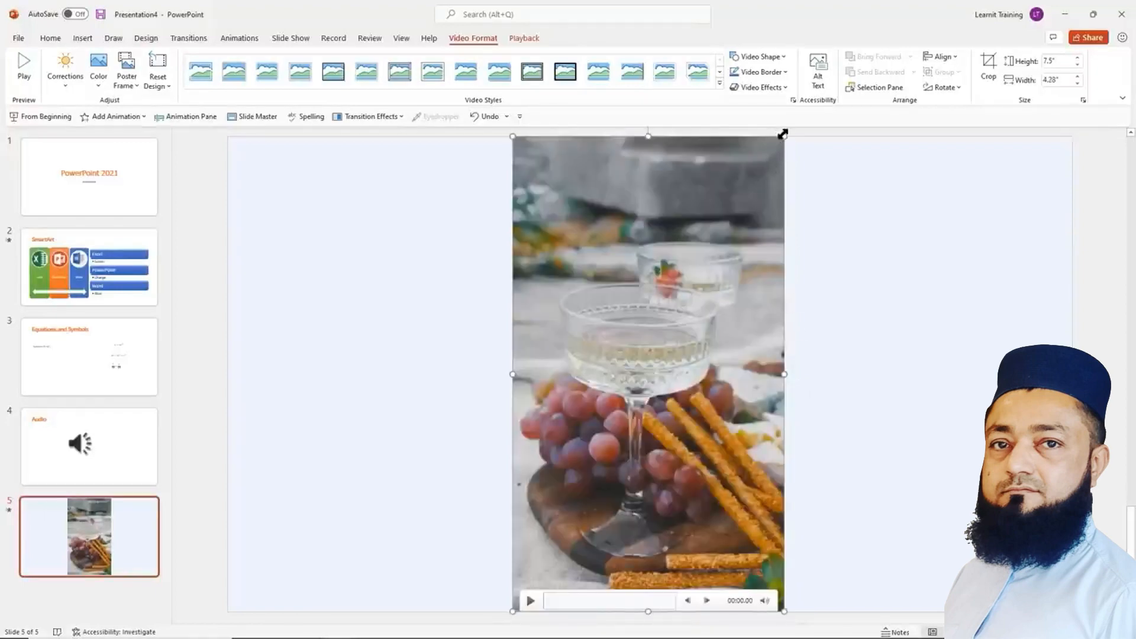
pyautogui.moveTo(784, 137); pyautogui.dragTo(781, 162)
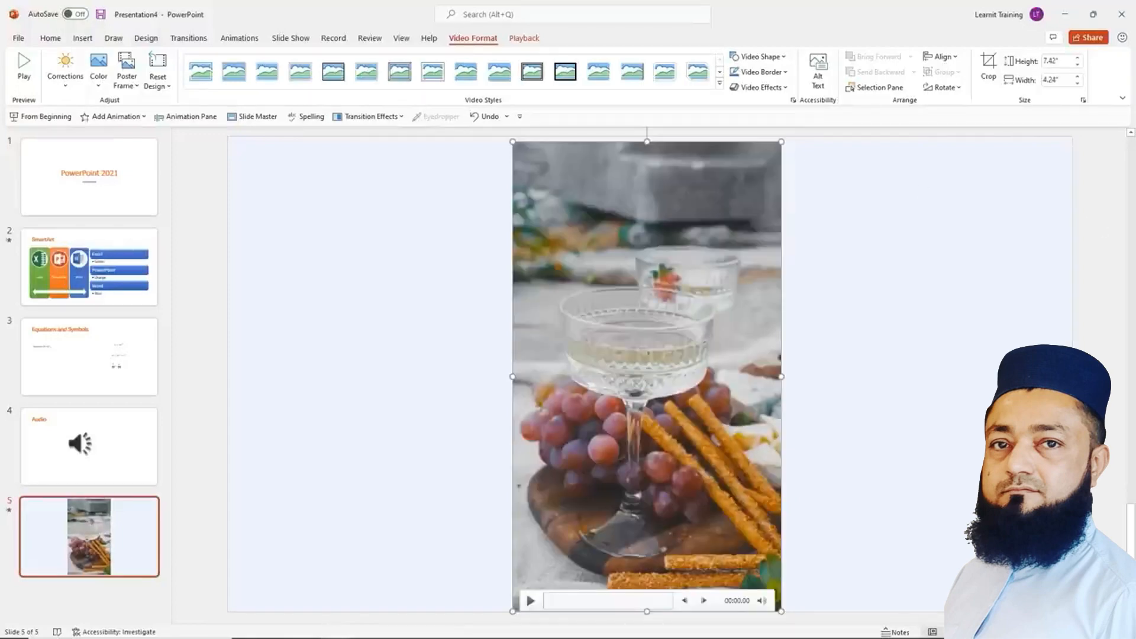
pyautogui.click(529, 601)
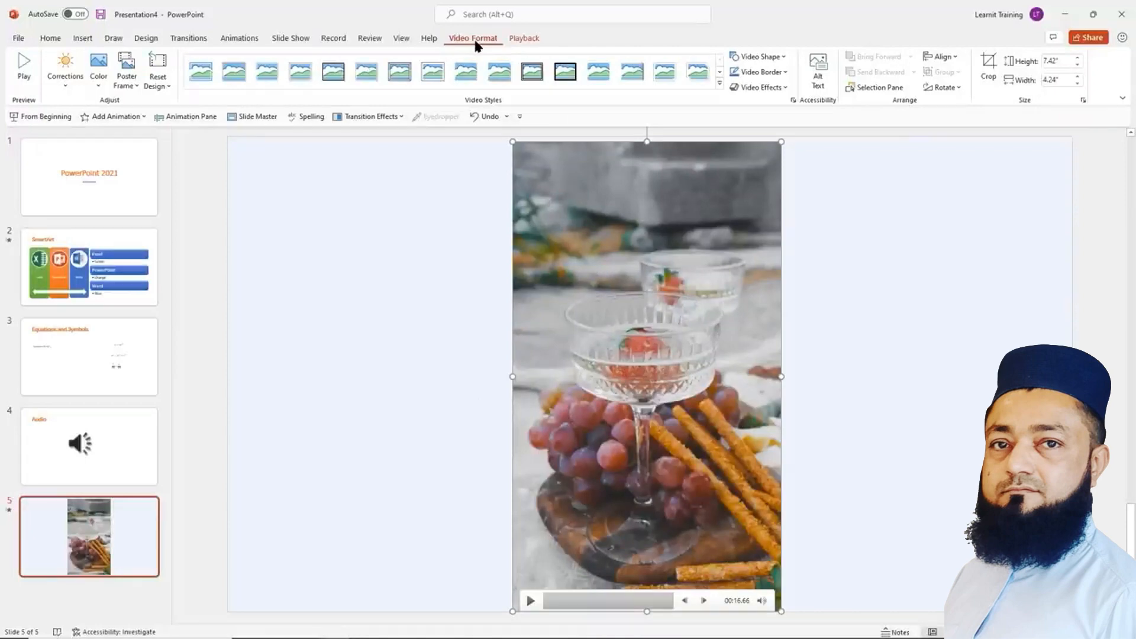
pyautogui.click(524, 39)
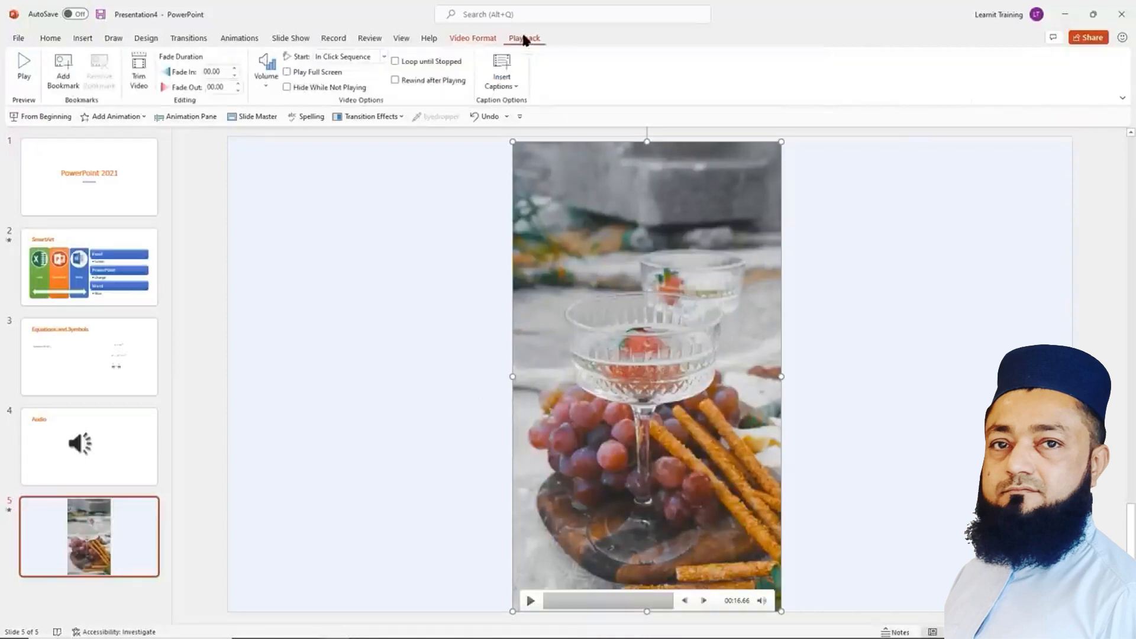
# Preview brightness and contrast corrections on the video, and recolor it with the sepia preset
pyautogui.click(462, 38)
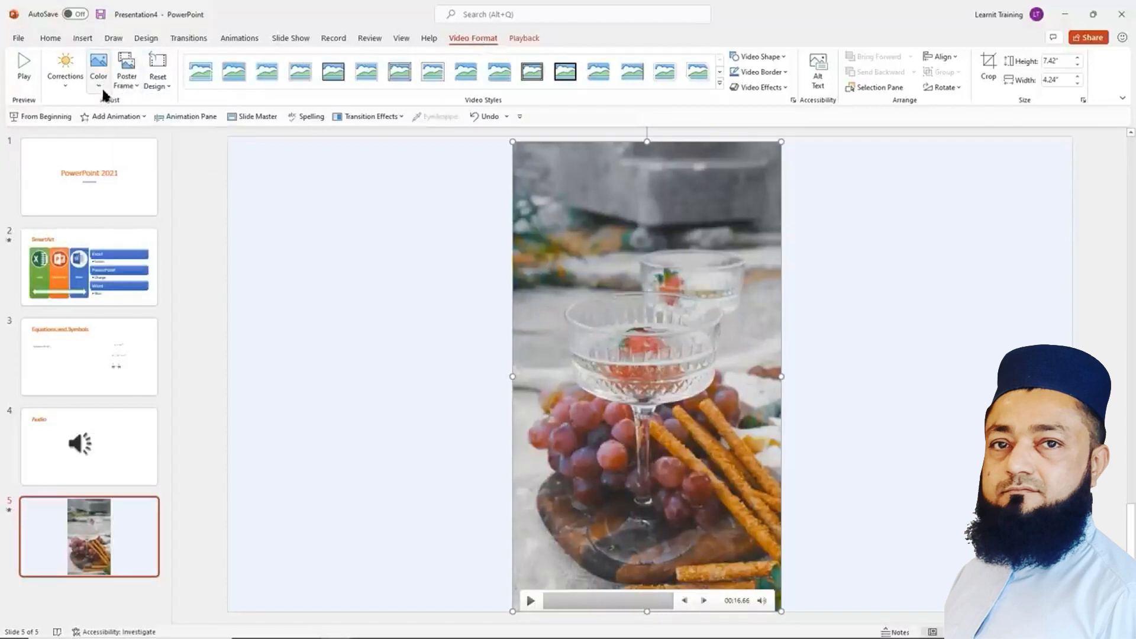
pyautogui.click(67, 86)
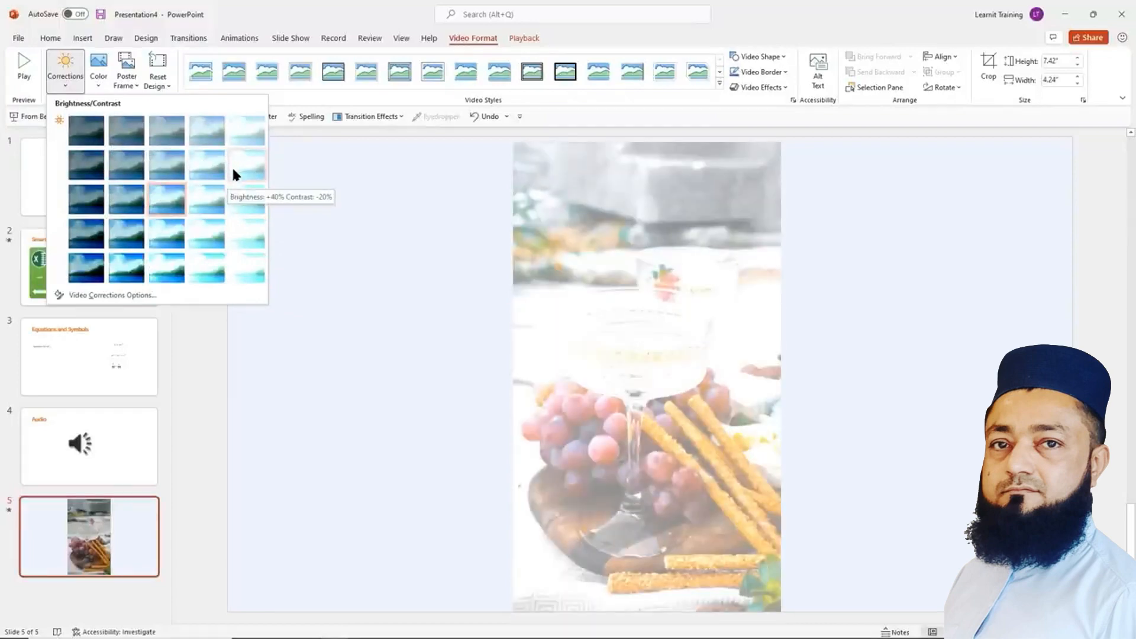
pyautogui.click(97, 81)
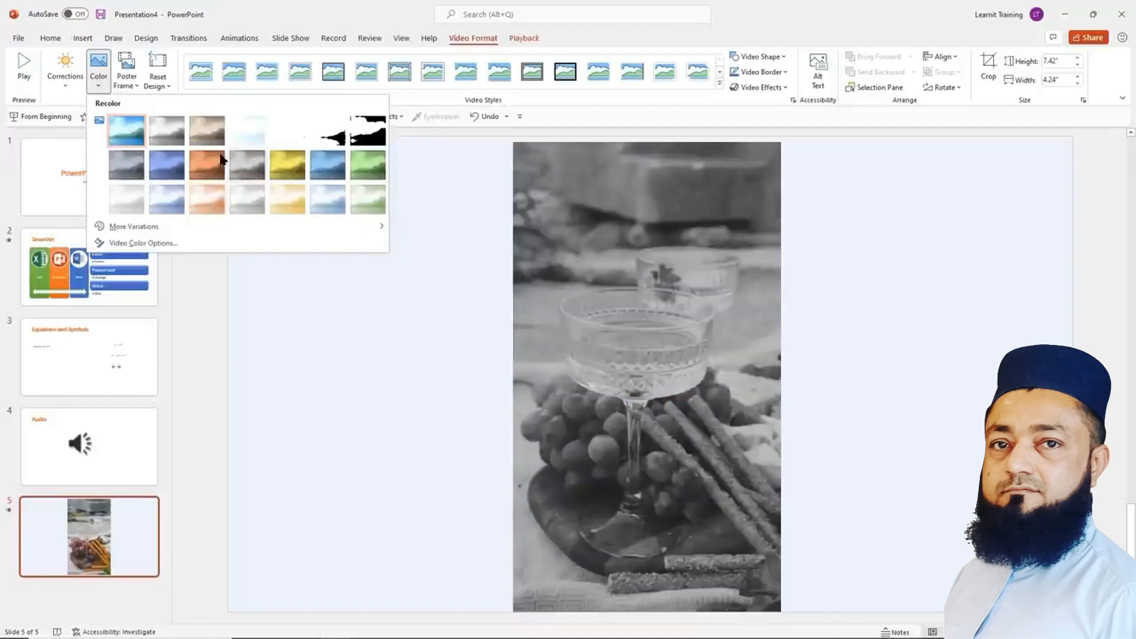
pyautogui.click(201, 141)
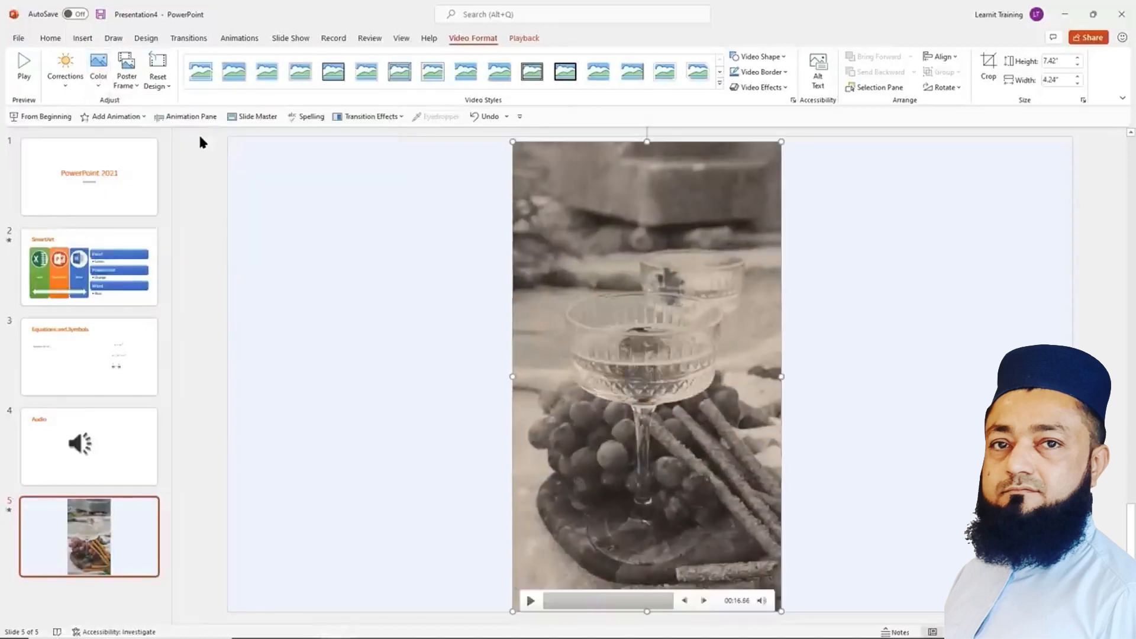
# Play the video to the splash in the glass and set the current frame as its poster frame
pyautogui.click(137, 88)
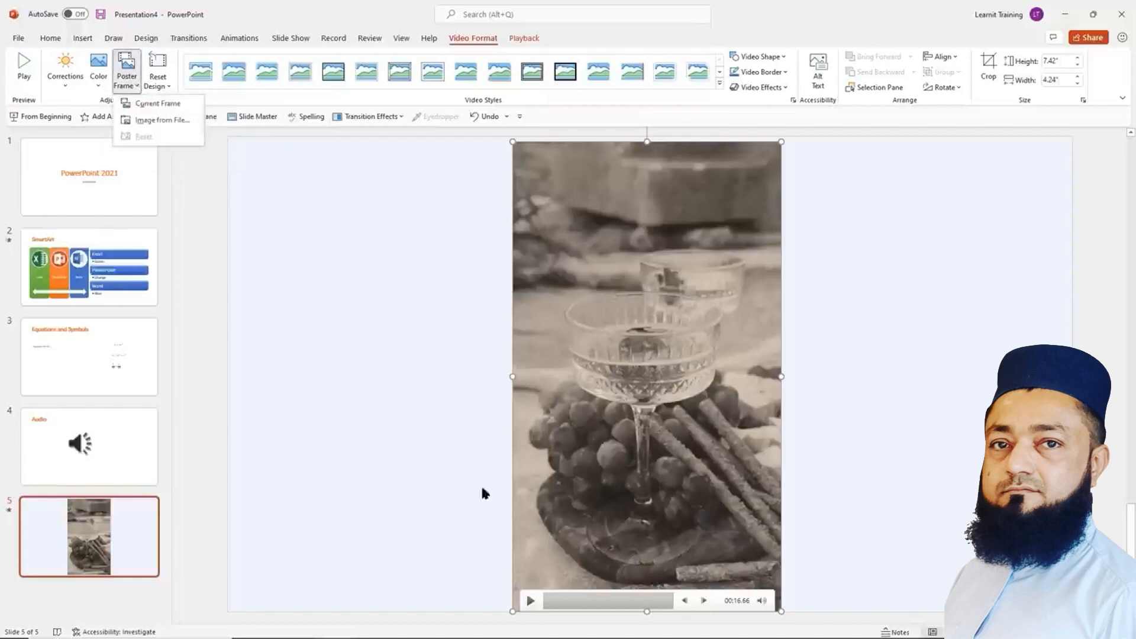
pyautogui.click(528, 601)
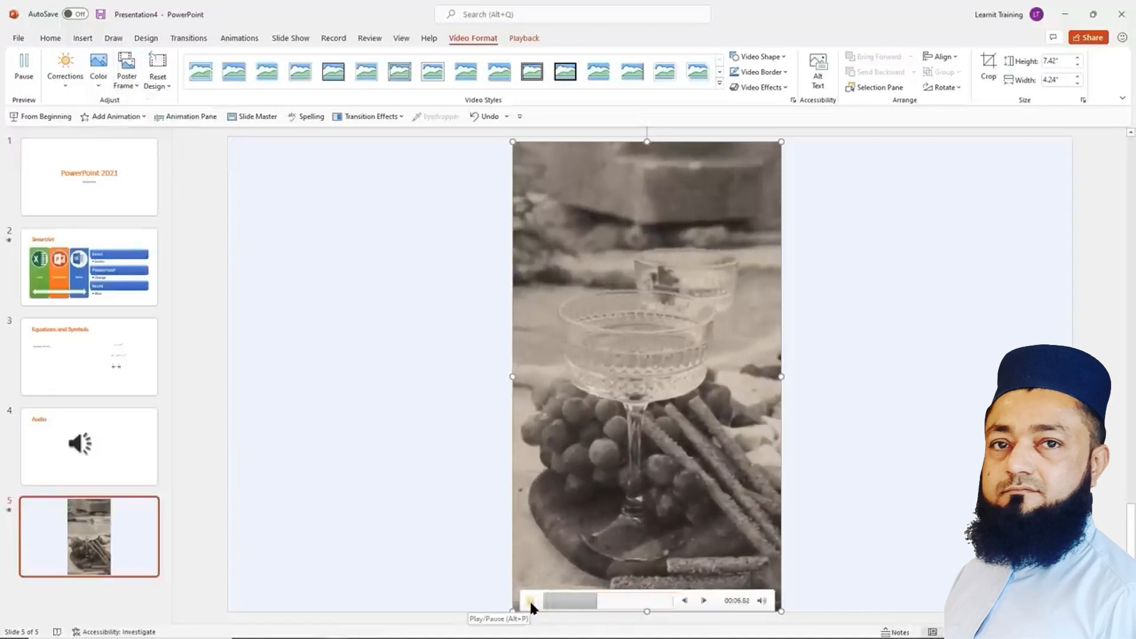
pyautogui.click(530, 601)
pyautogui.click(530, 600)
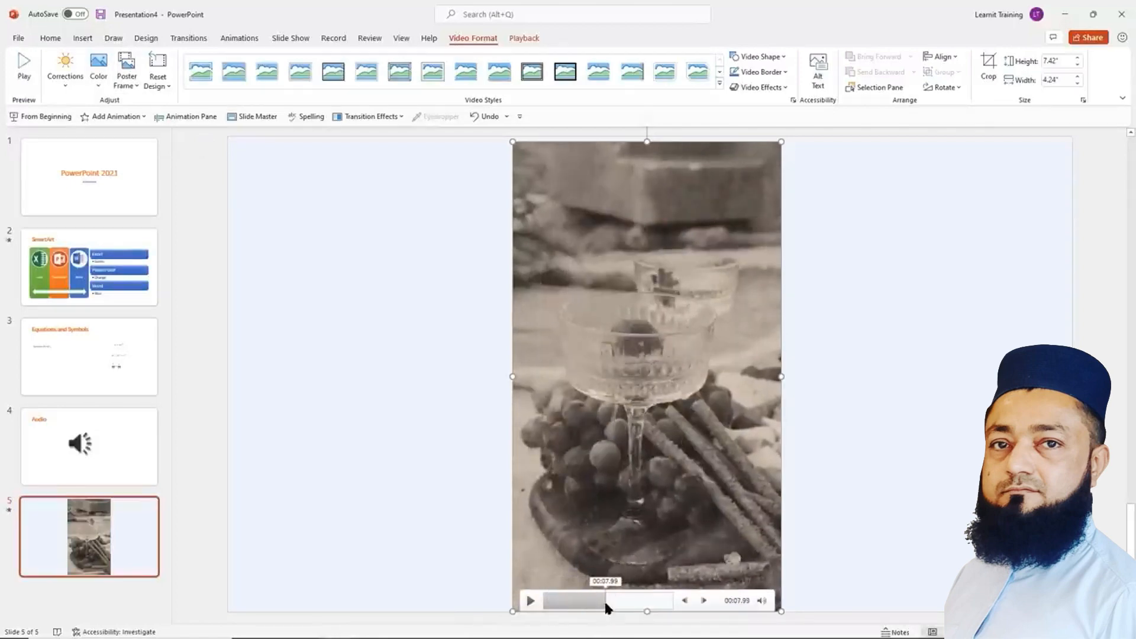
pyautogui.click(127, 78)
pyautogui.click(164, 103)
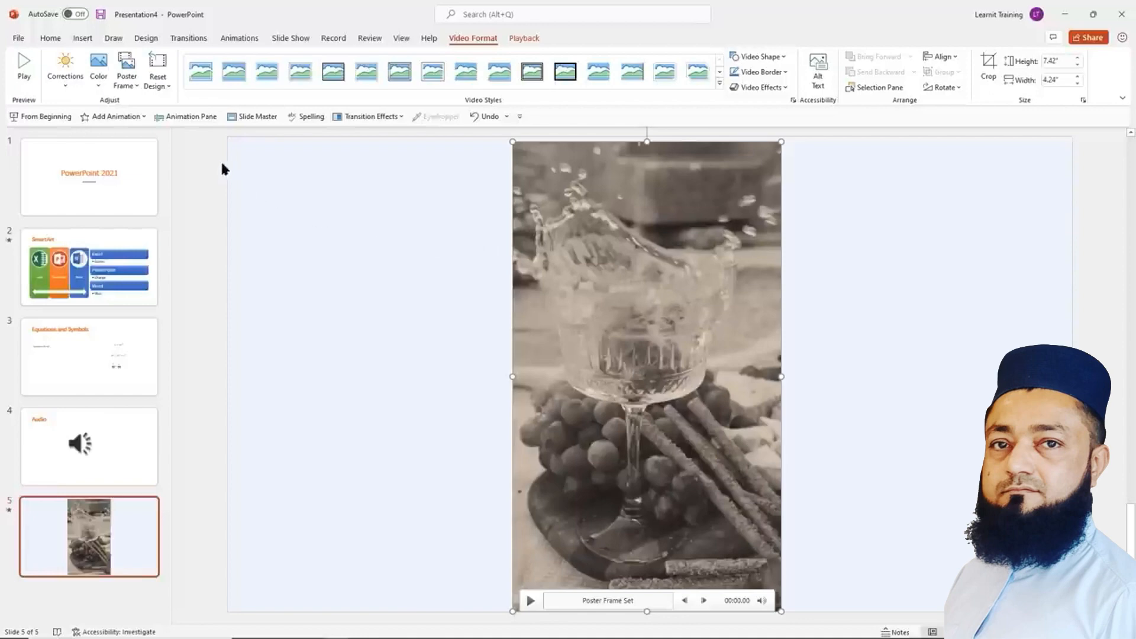
# Reset the video's design and apply the video style with dark inner-shadowed edges, checking it with a short playback
pyautogui.click(166, 86)
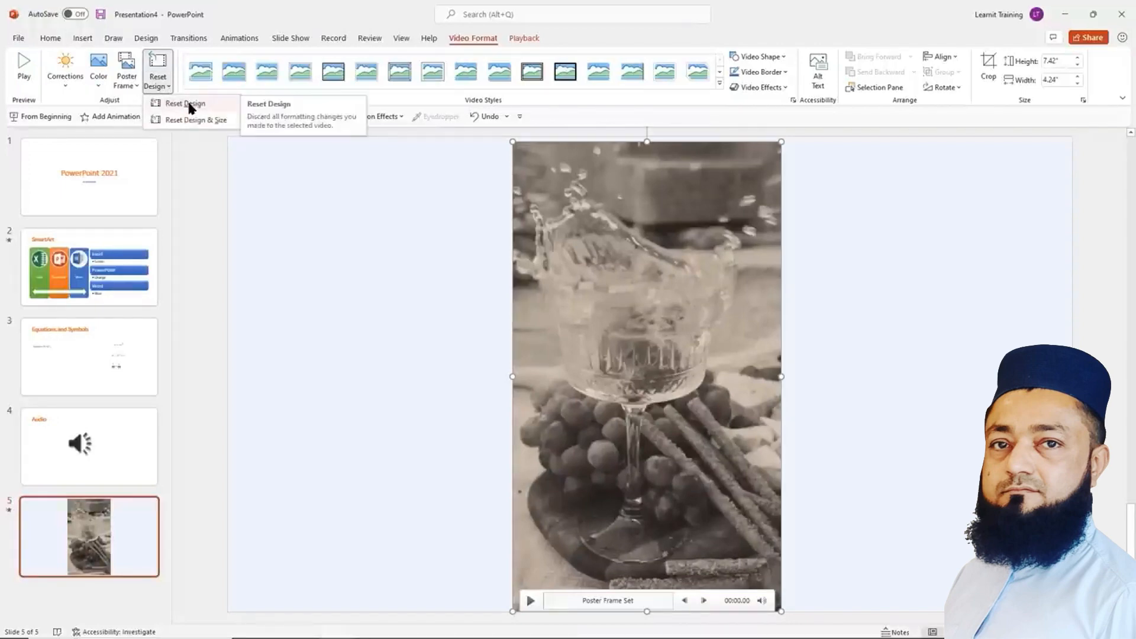
pyautogui.click(187, 105)
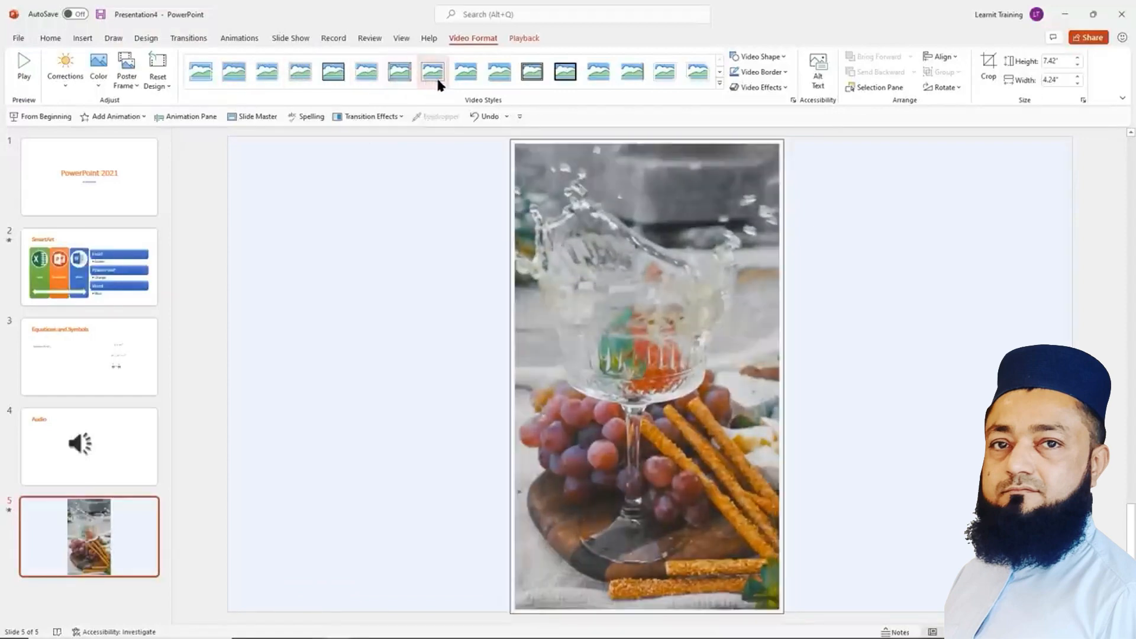
pyautogui.click(466, 73)
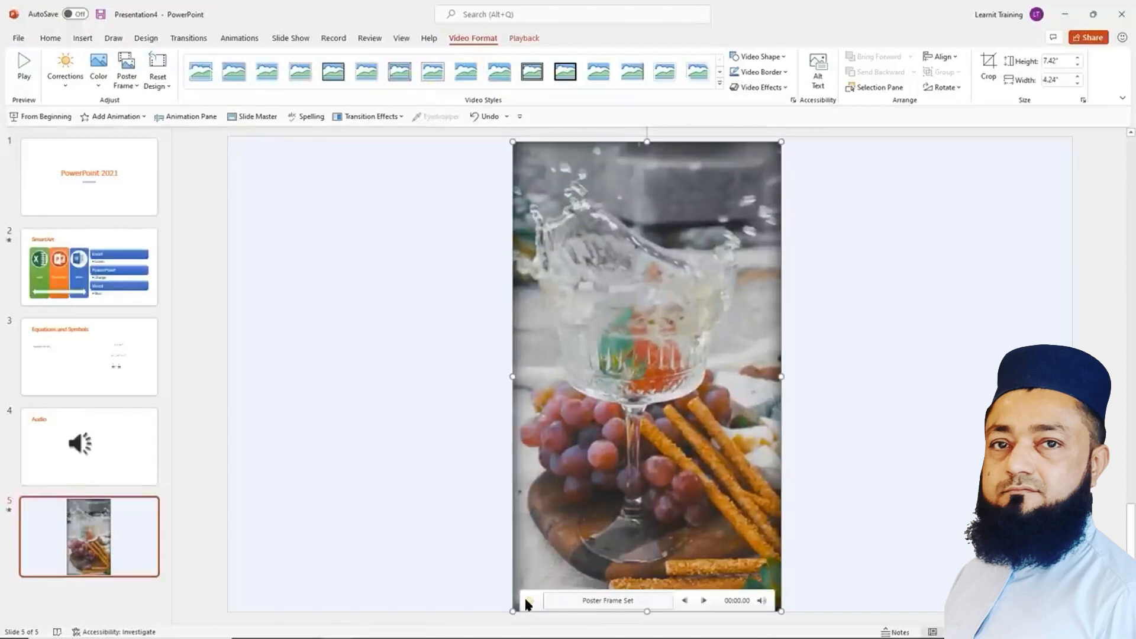
pyautogui.click(526, 601)
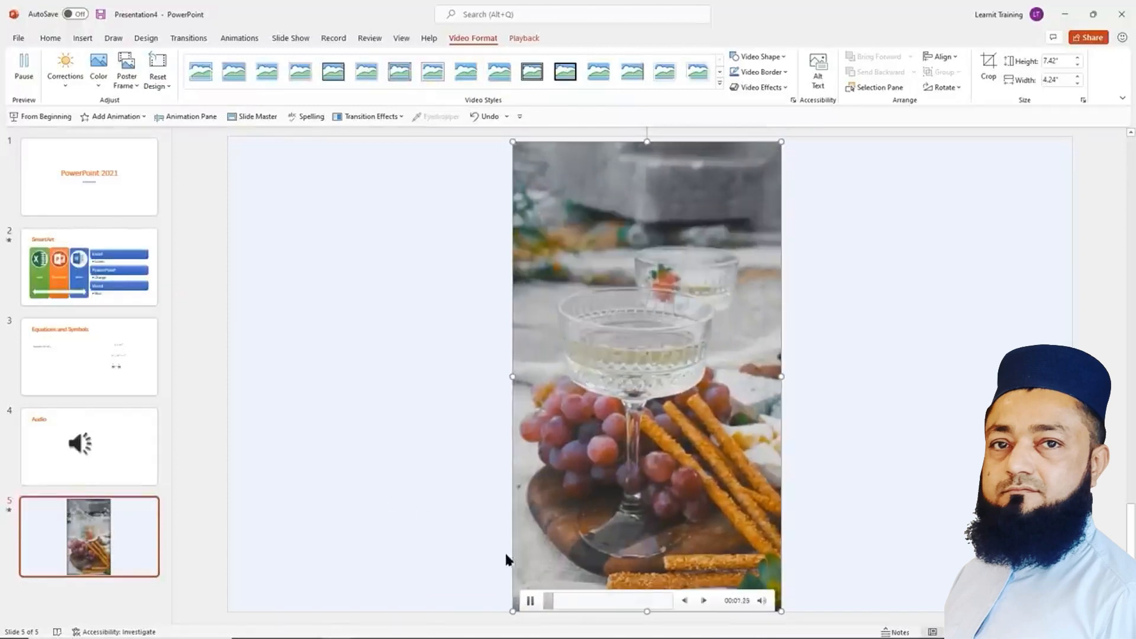
pyautogui.click(530, 598)
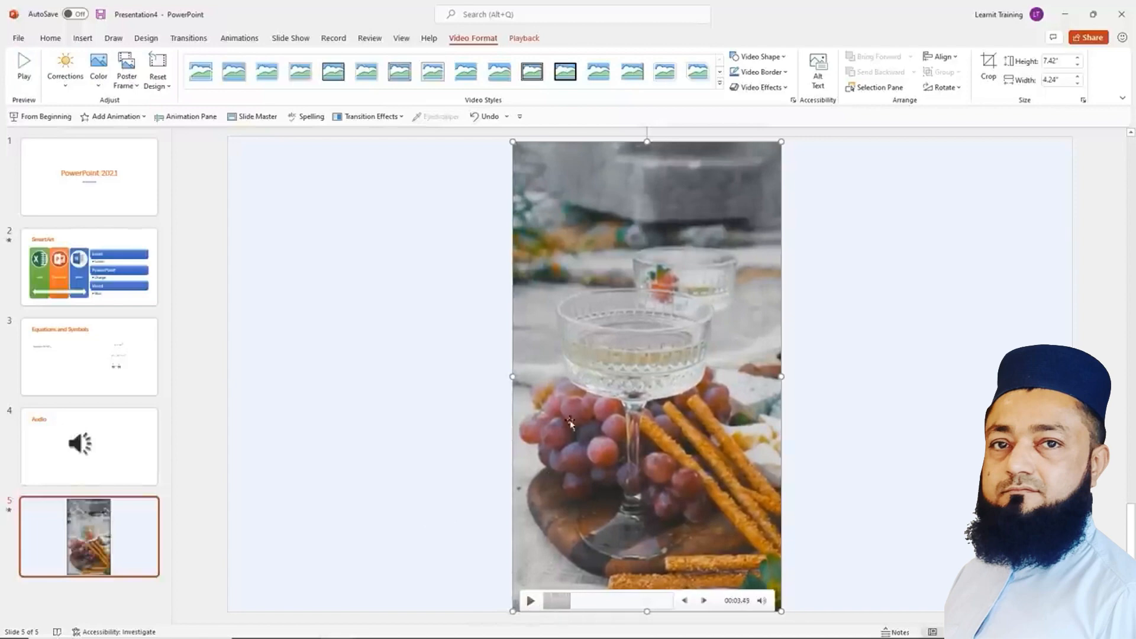
pyautogui.click(785, 57)
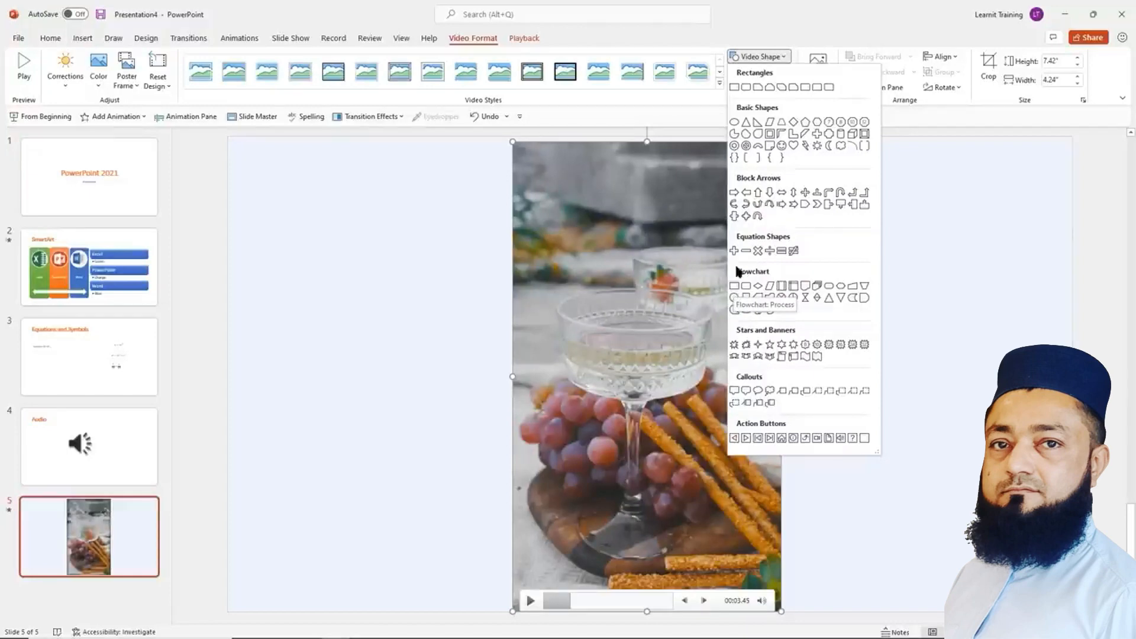
pyautogui.click(769, 14)
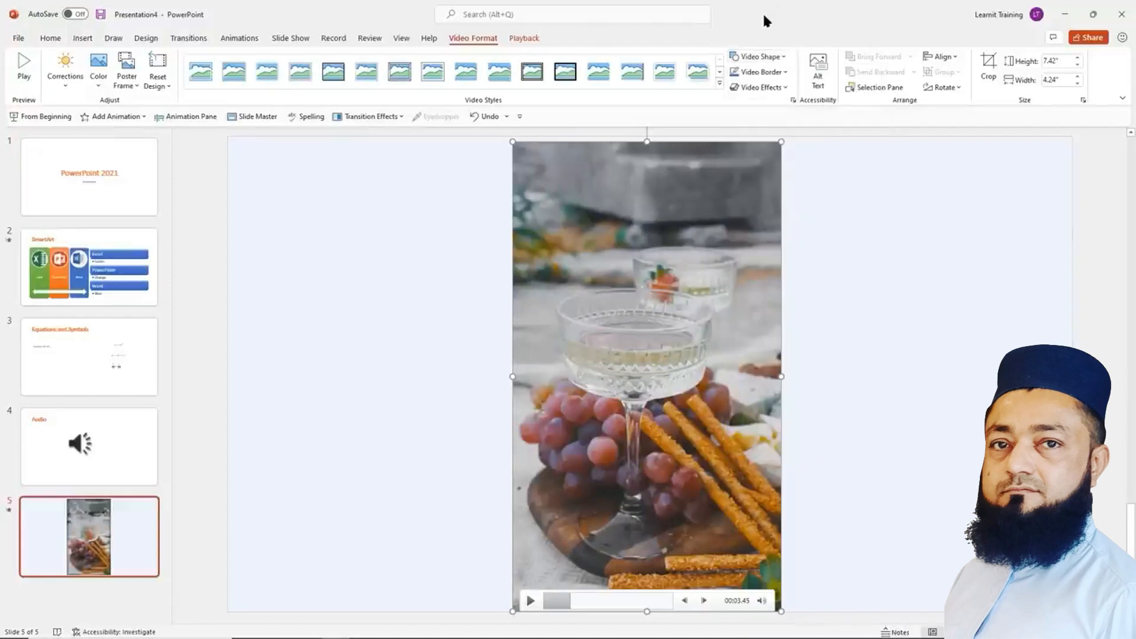
pyautogui.click(782, 86)
pyautogui.moveTo(781, 136)
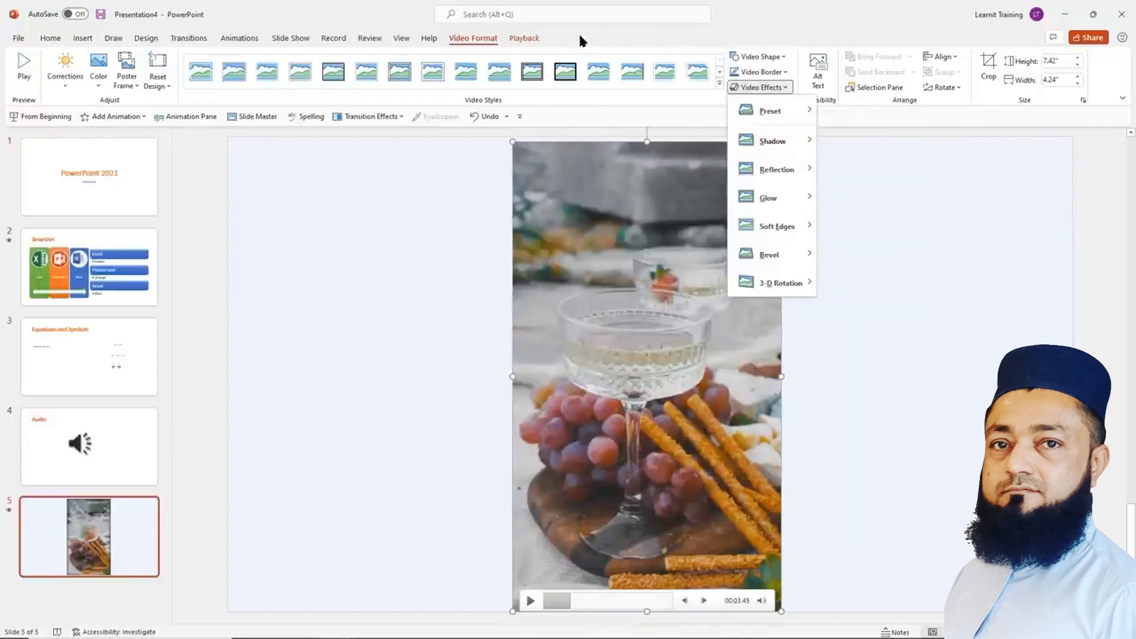
pyautogui.click(577, 31)
pyautogui.click(526, 38)
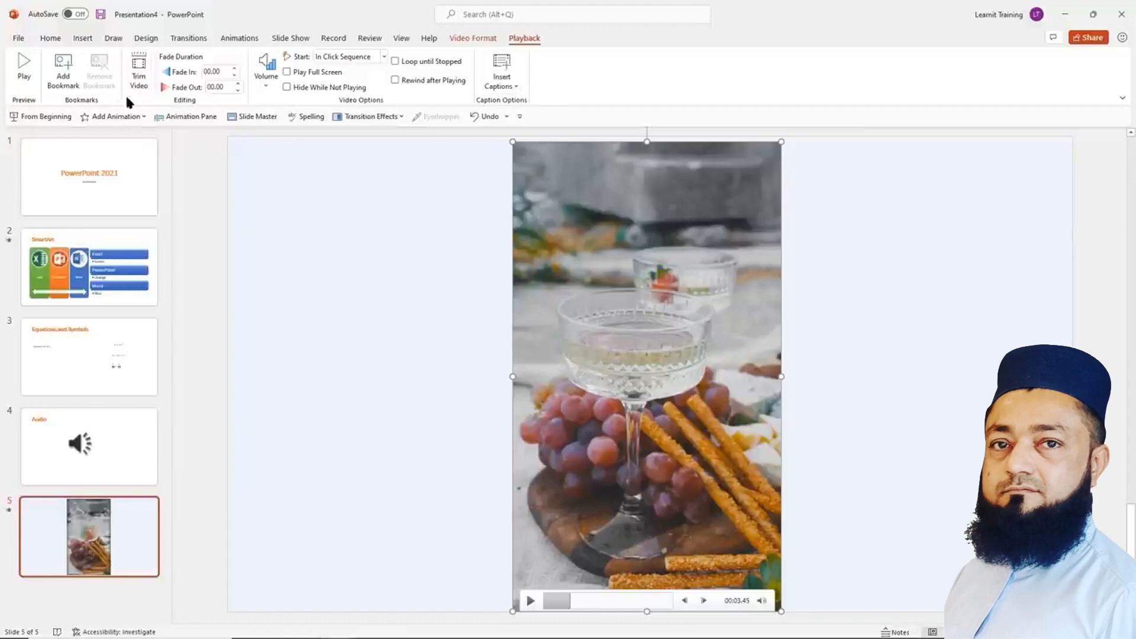
# Trim the start of the video to 00:00.967 and play it briefly to check the cut
pyautogui.click(139, 70)
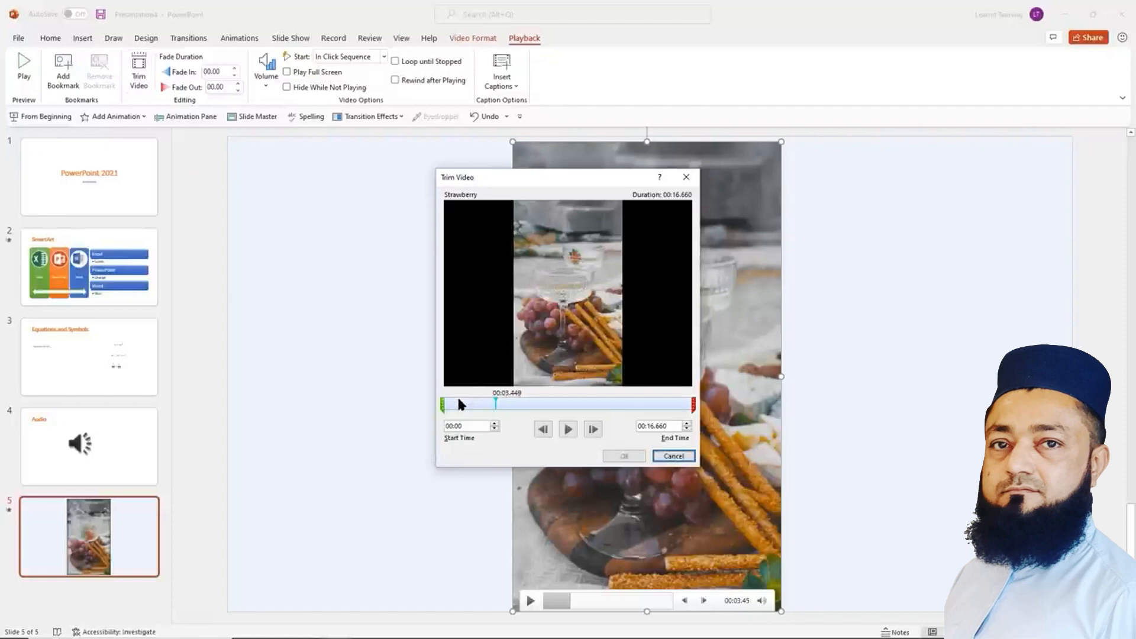
pyautogui.moveTo(443, 404)
pyautogui.mouseDown()
pyautogui.moveTo(545, 400)
pyautogui.moveTo(457, 403)
pyautogui.mouseUp()
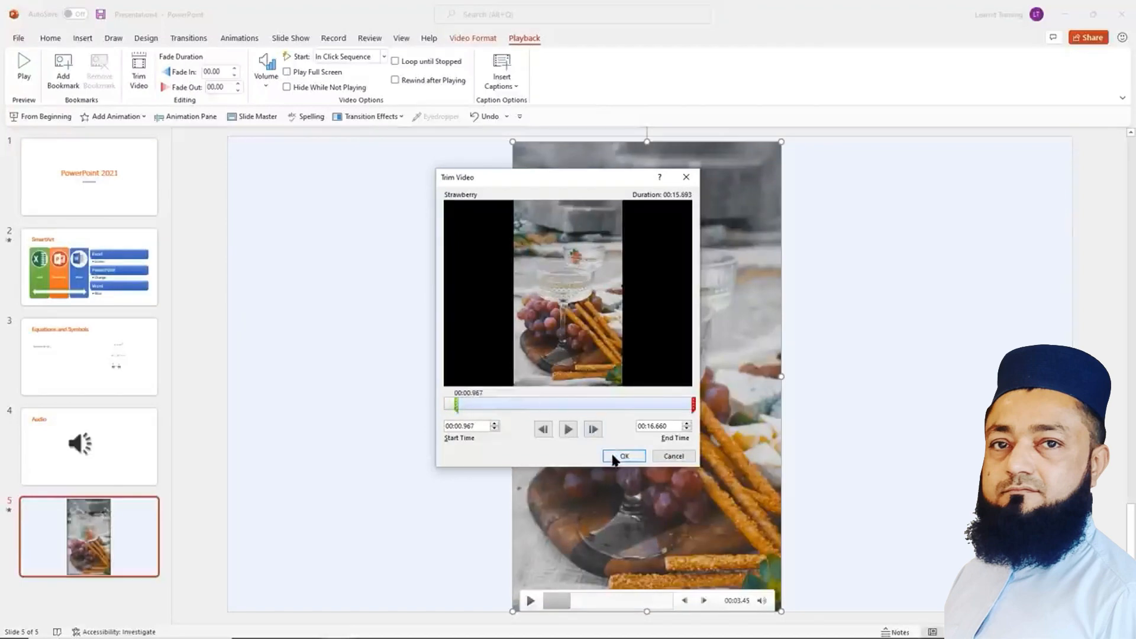
pyautogui.click(619, 456)
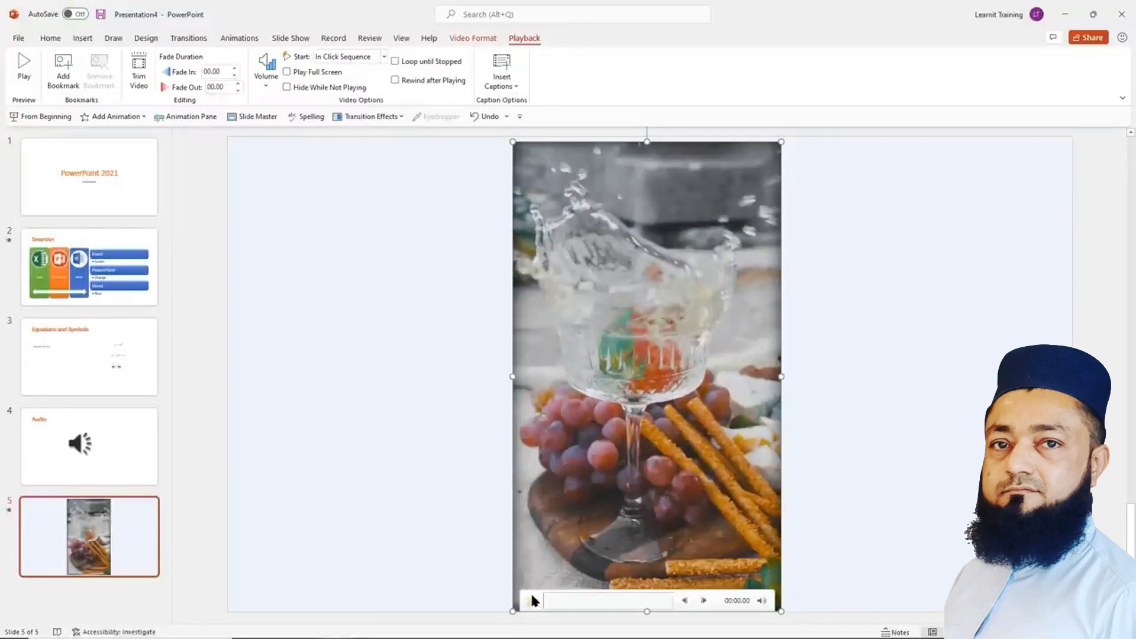
pyautogui.click(529, 597)
pyautogui.click(526, 596)
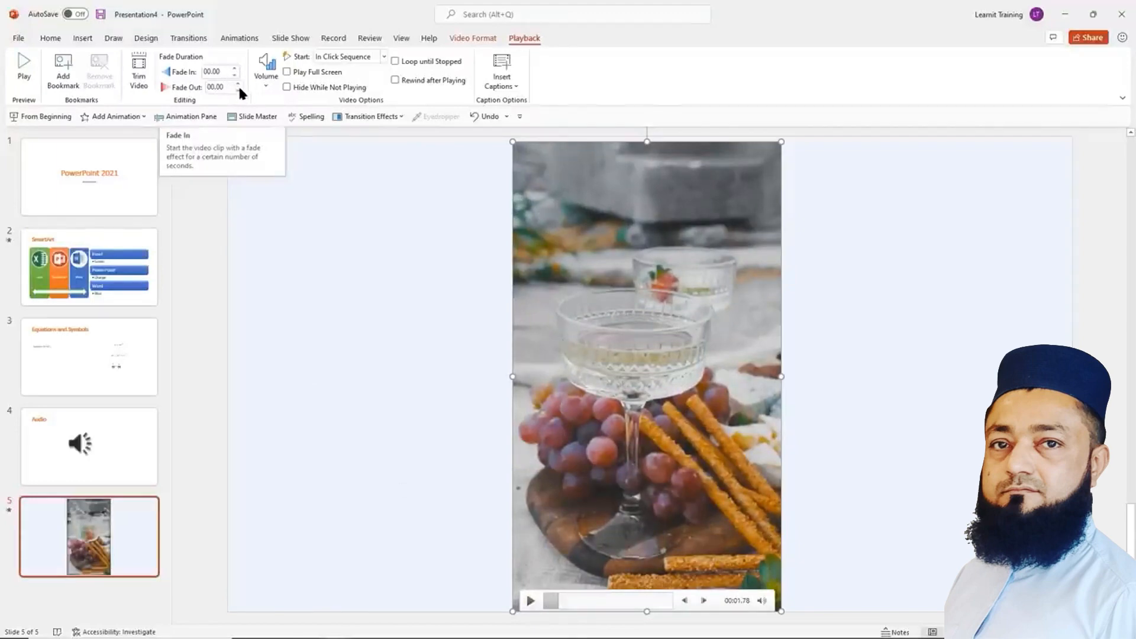
# Set the video's volume to Medium and review its start and caption options
pyautogui.click(263, 86)
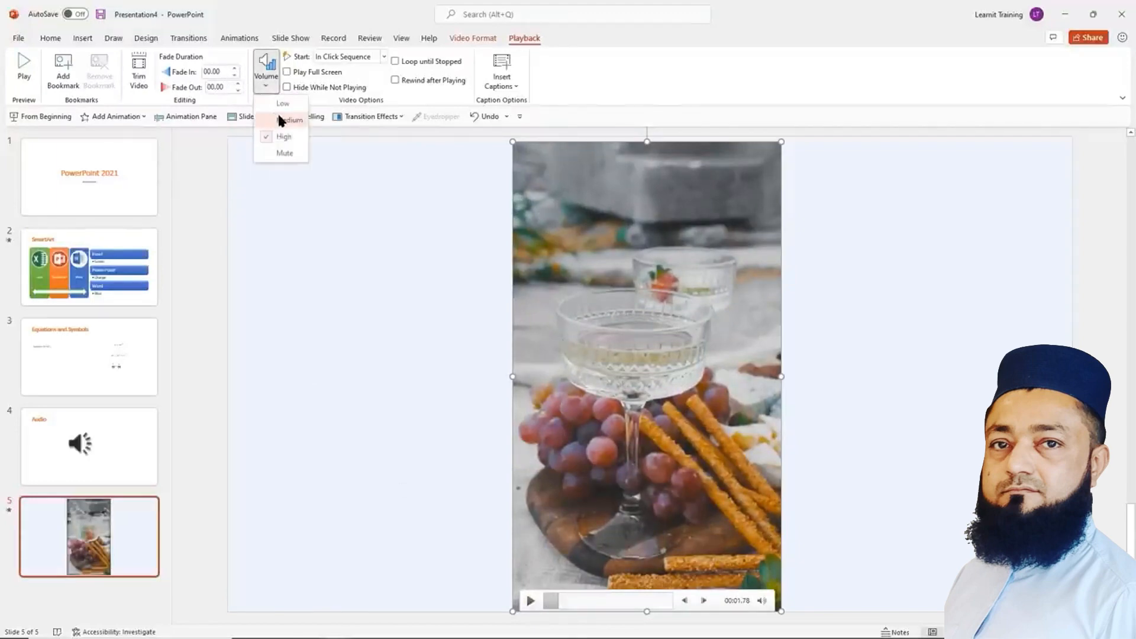
pyautogui.click(280, 121)
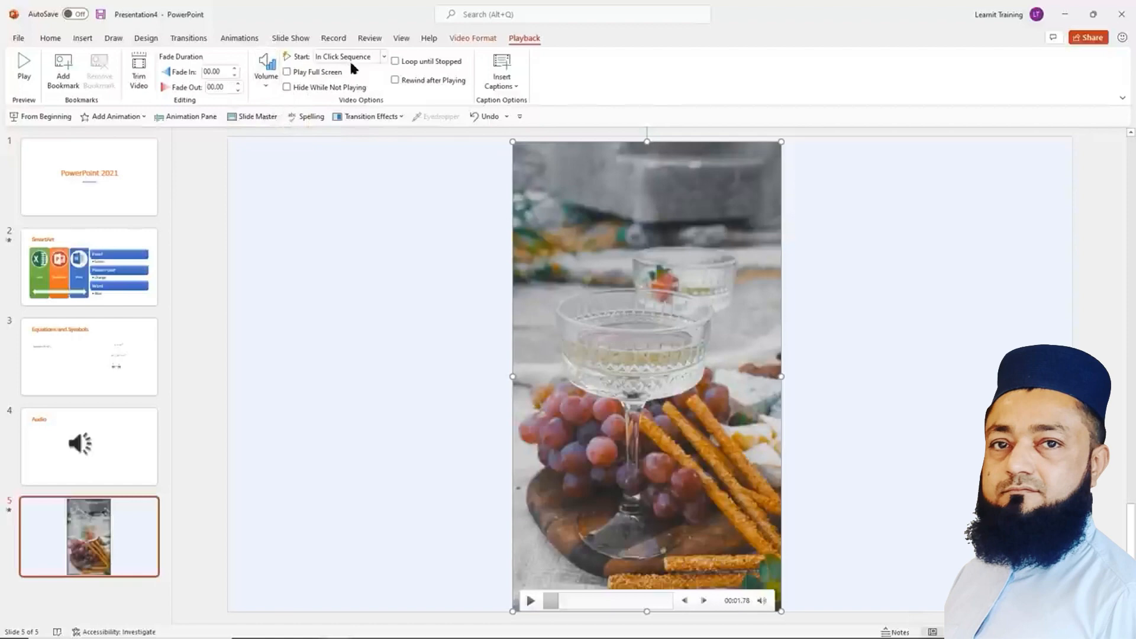
pyautogui.click(383, 57)
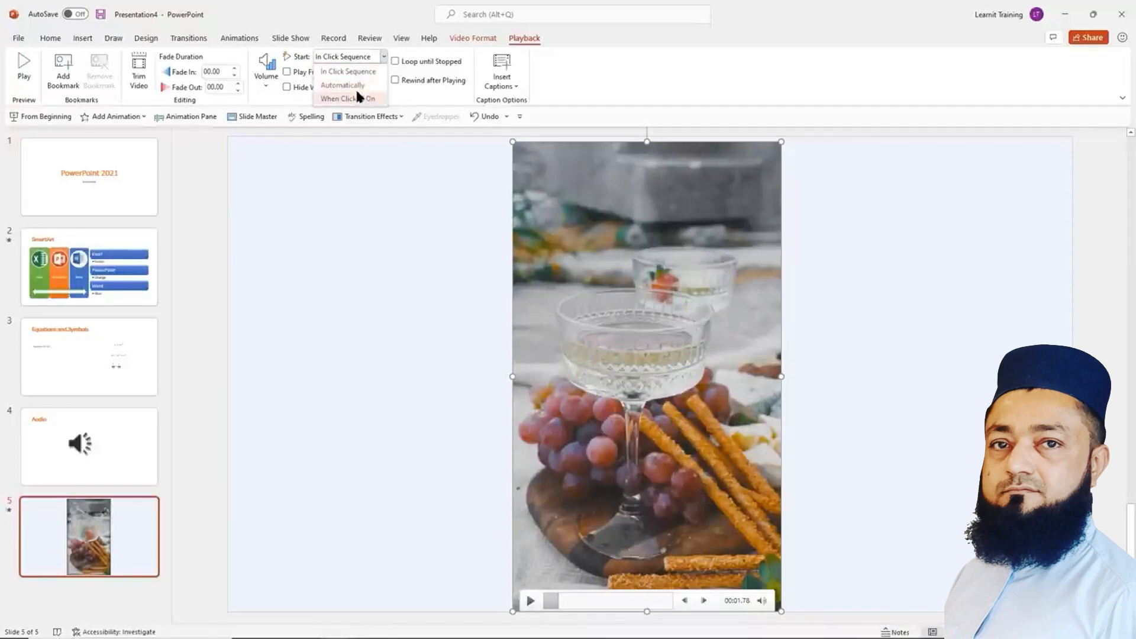
pyautogui.click(583, 73)
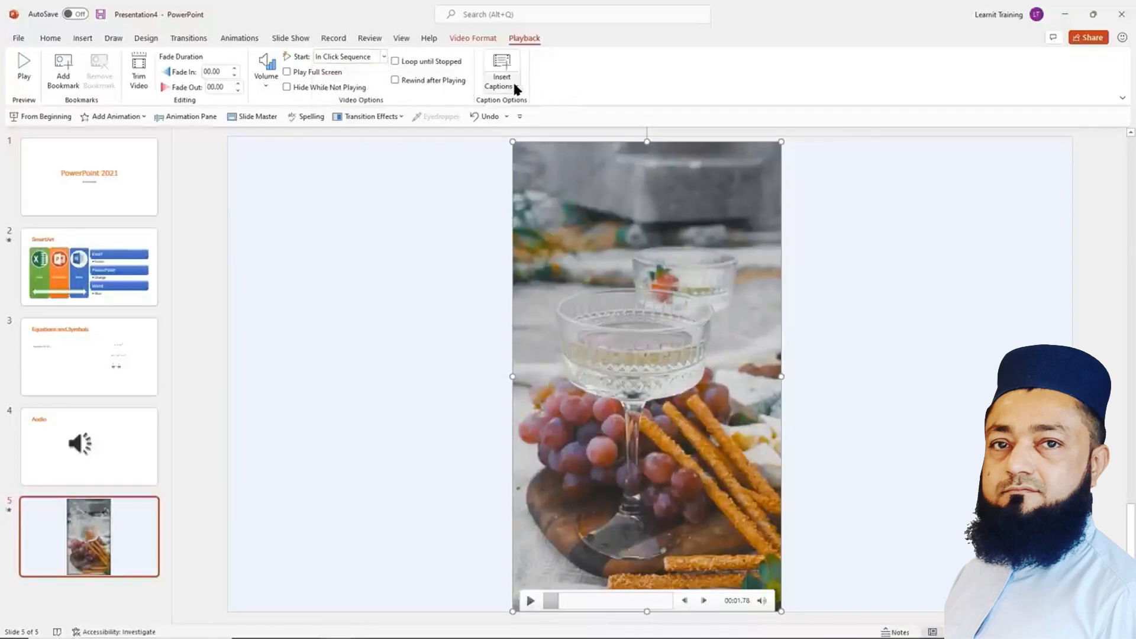
pyautogui.click(513, 79)
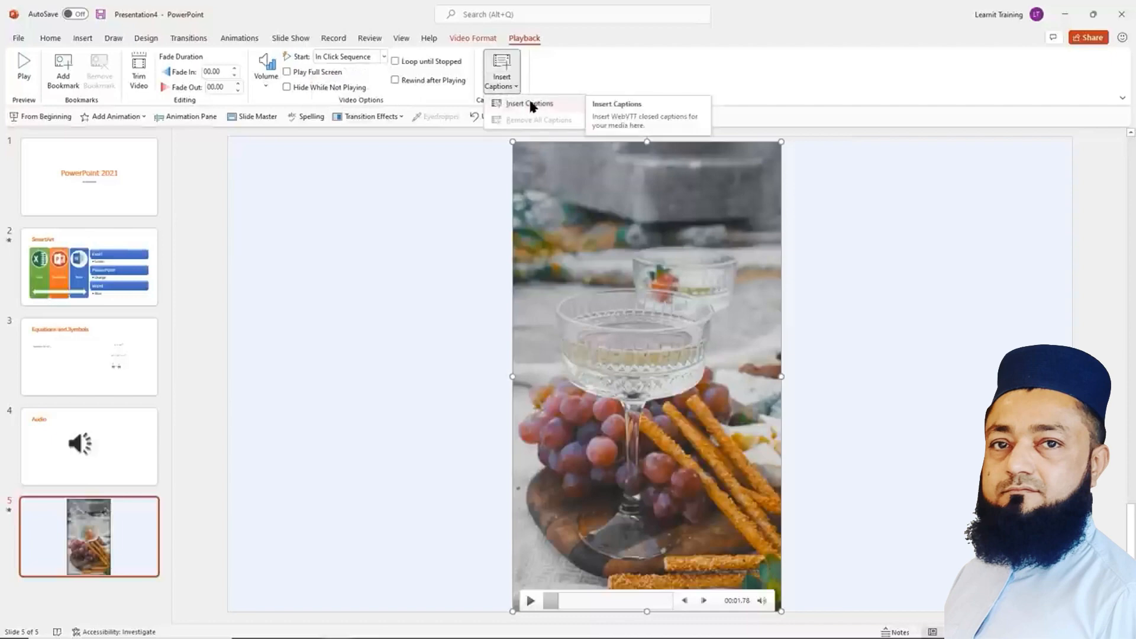
pyautogui.click(568, 58)
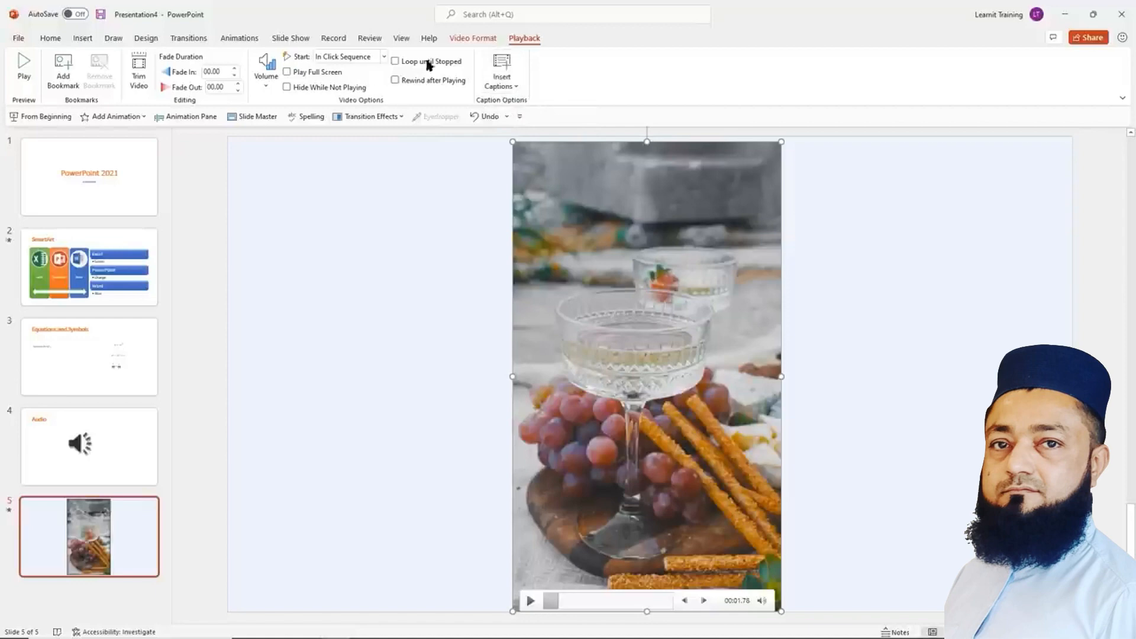
# Deselect the video and browse the stock videos available for insertion
pyautogui.click(312, 228)
pyautogui.click(83, 39)
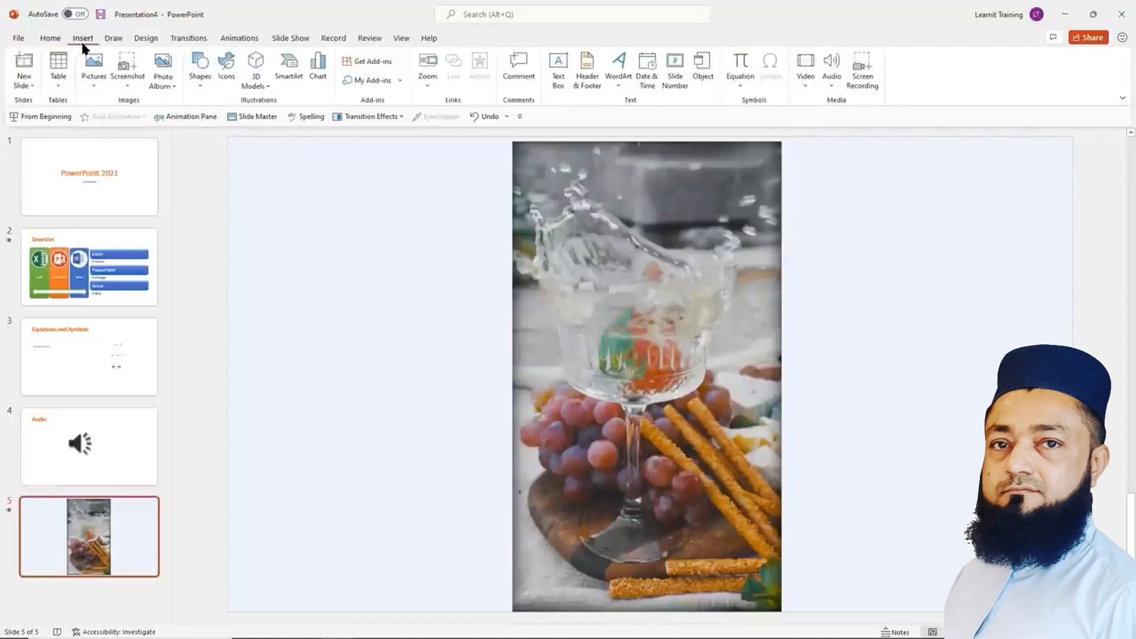
pyautogui.click(804, 88)
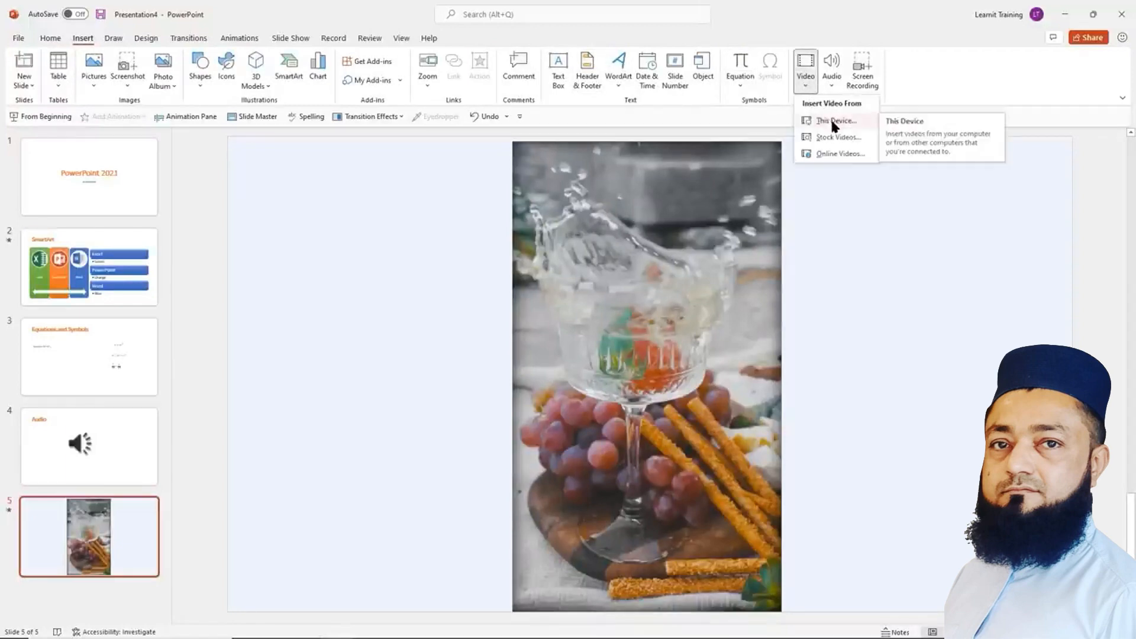
pyautogui.click(840, 141)
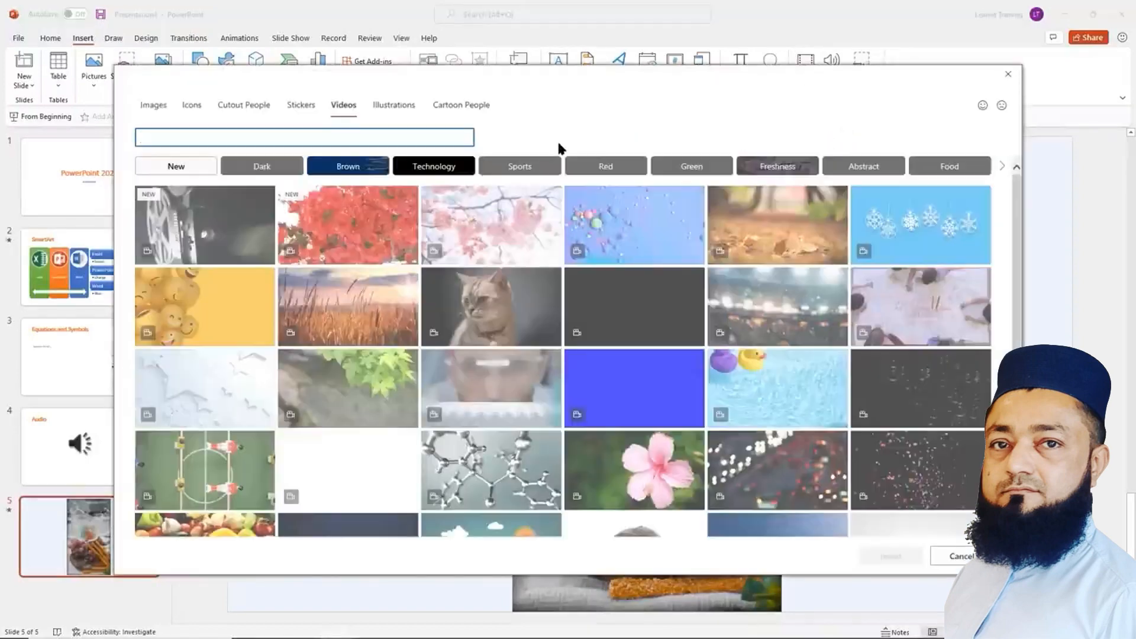
pyautogui.scroll(-5, 669, 311)
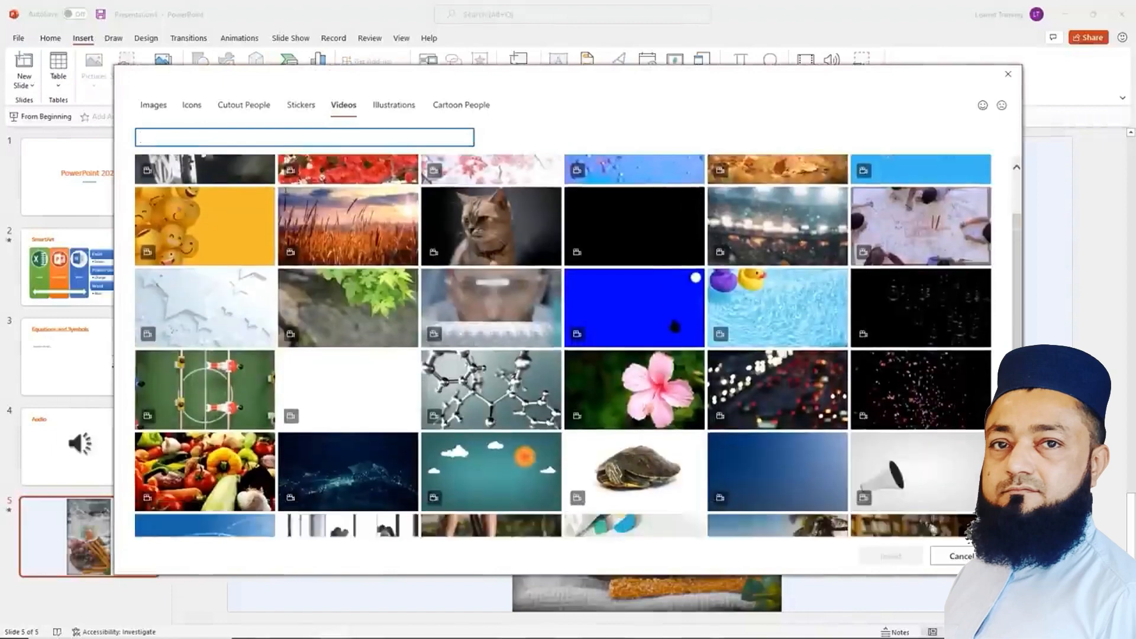
pyautogui.scroll(5, 672, 329)
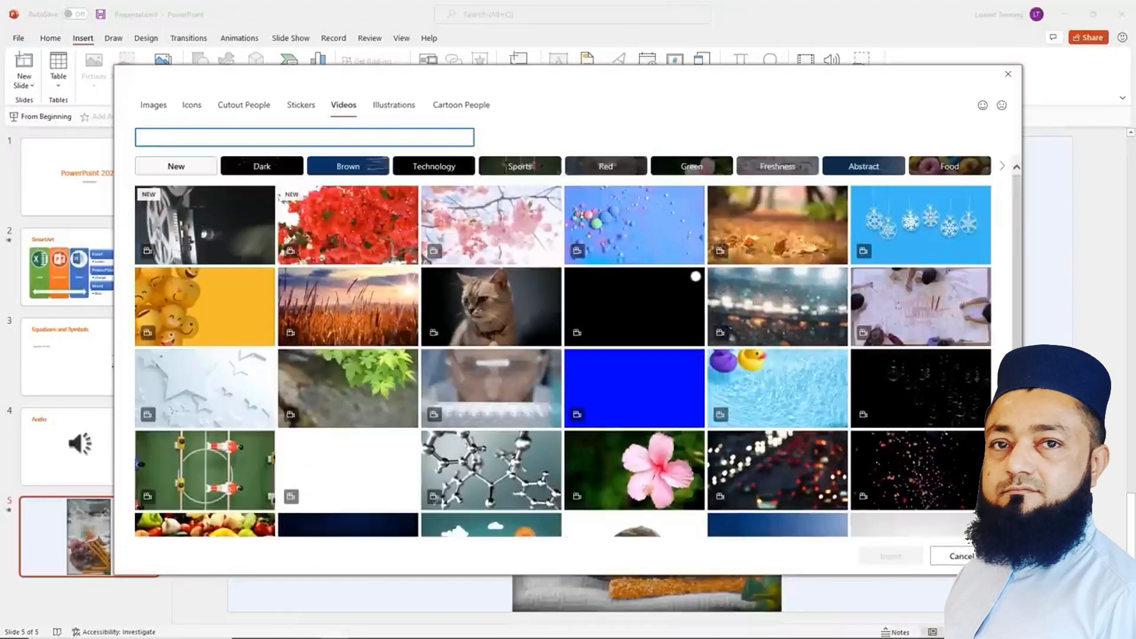
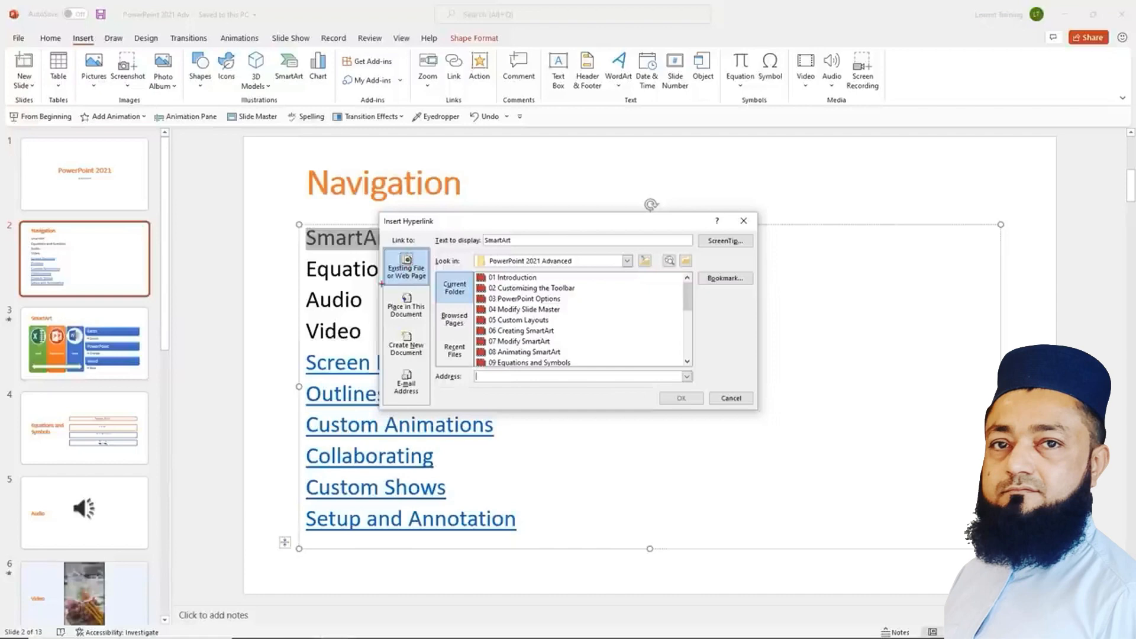
# Link the SmartArt text on the Navigation slide to slide 3, SmartArt, in this document
pyautogui.moveTo(377, 288); pyautogui.dragTo(430, 329)
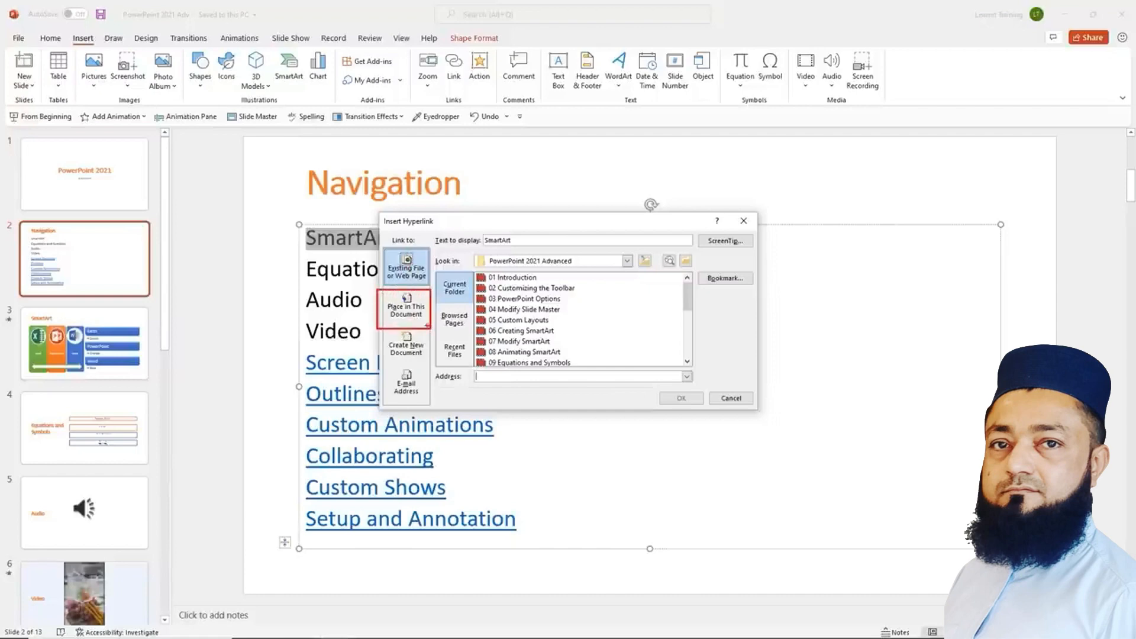
pyautogui.click(416, 317)
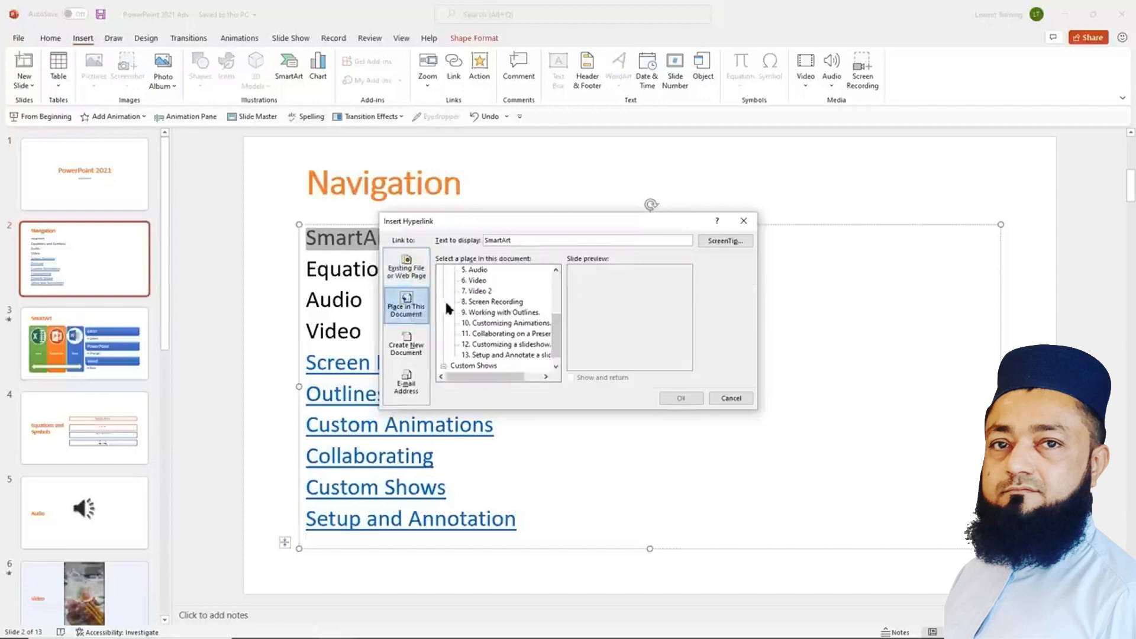
pyautogui.moveTo(544, 221); pyautogui.dragTo(721, 240)
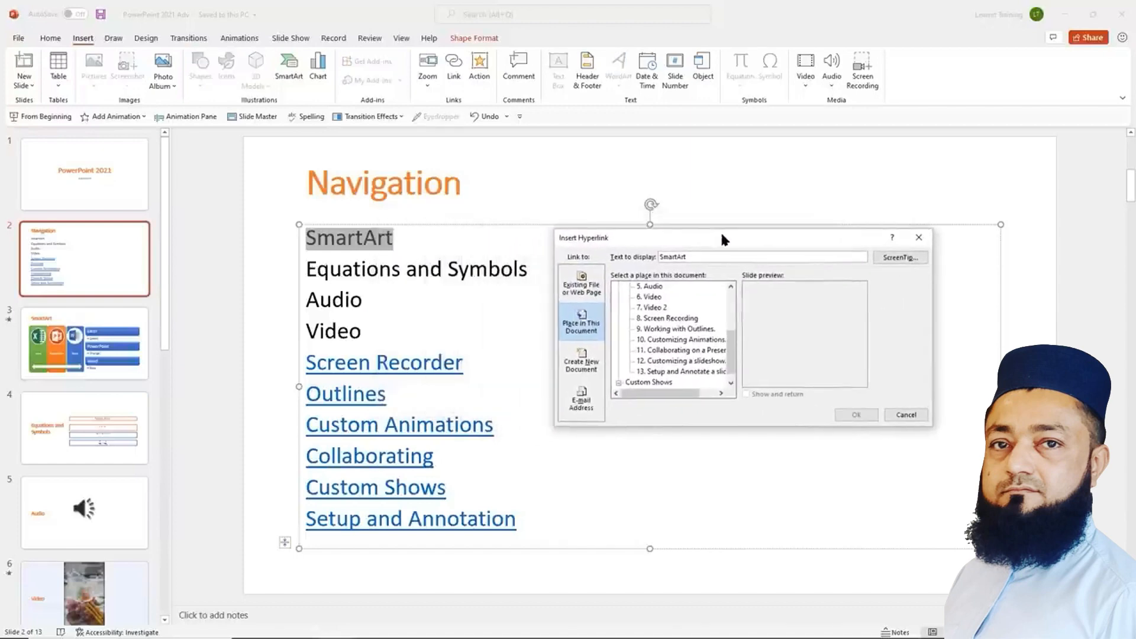
pyautogui.scroll(2, 645, 336)
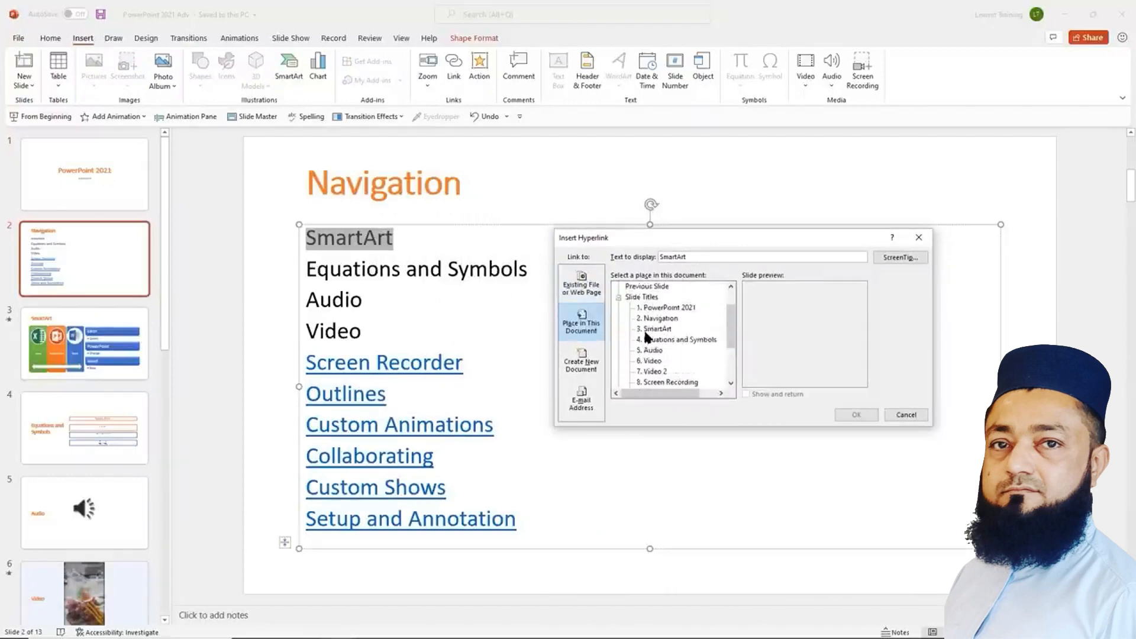
pyautogui.scroll(1, 645, 331)
pyautogui.scroll(-1, 646, 331)
pyautogui.click(650, 329)
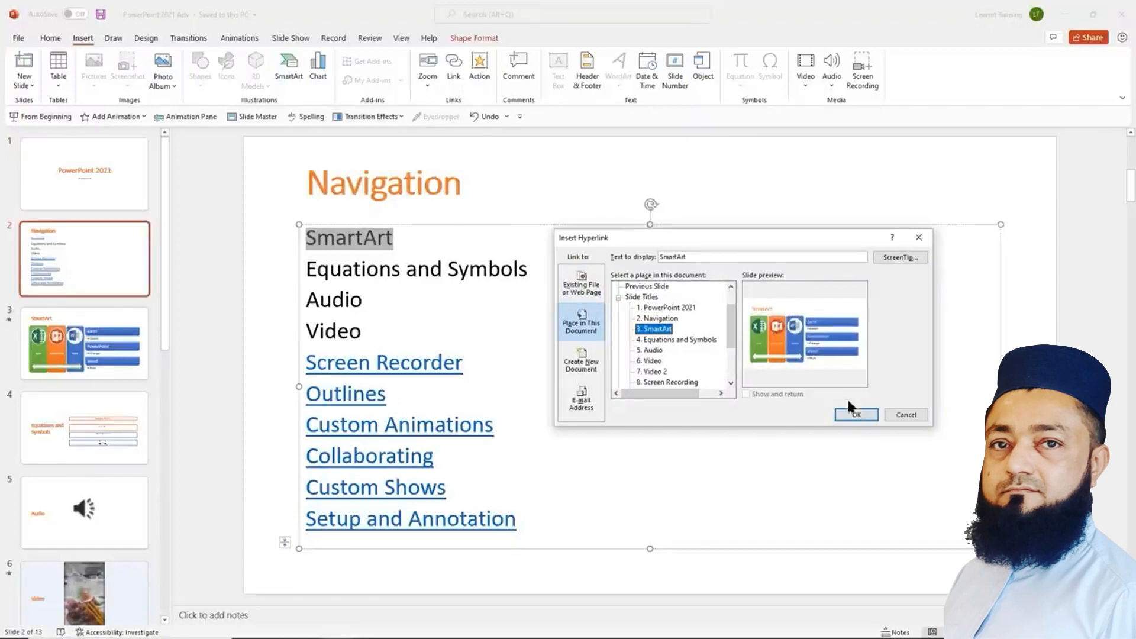
pyautogui.click(856, 413)
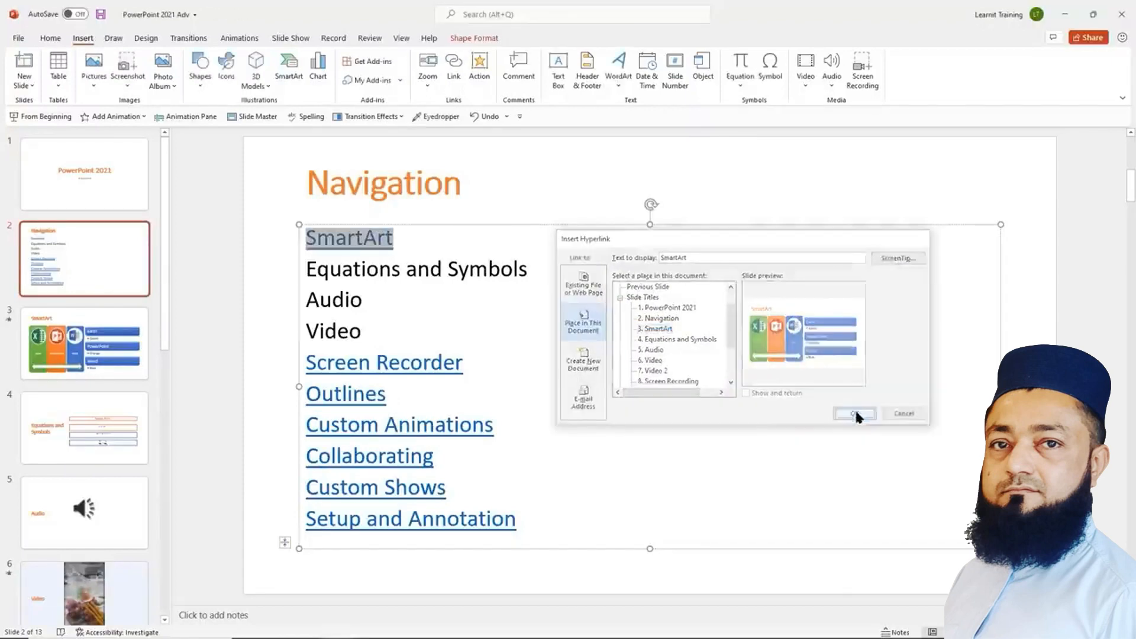
# Link the "Equations and Symbols" line on the Navigation slide to slide 4, Equations and Symbols
pyautogui.tripleClick(387, 273)
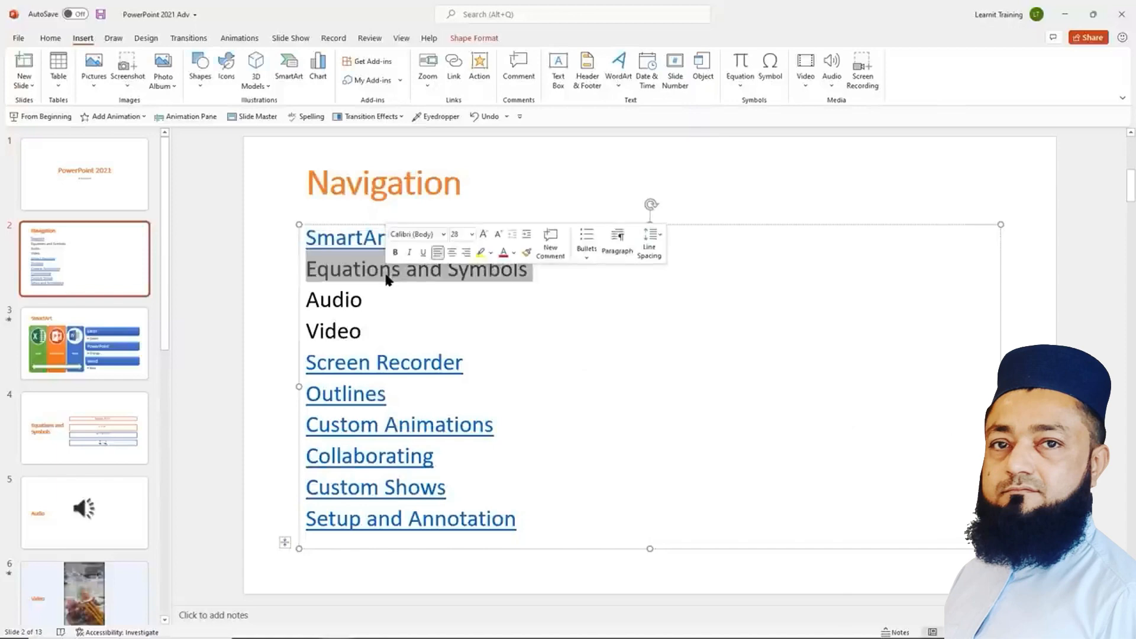
pyautogui.click(454, 65)
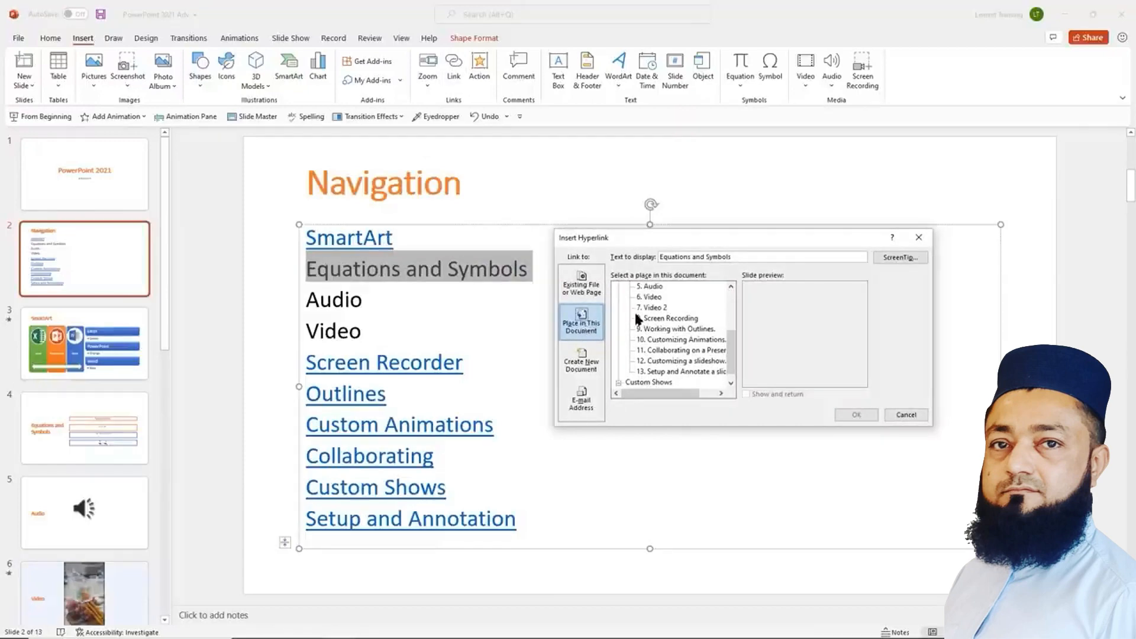
pyautogui.click(729, 288)
pyautogui.click(731, 288)
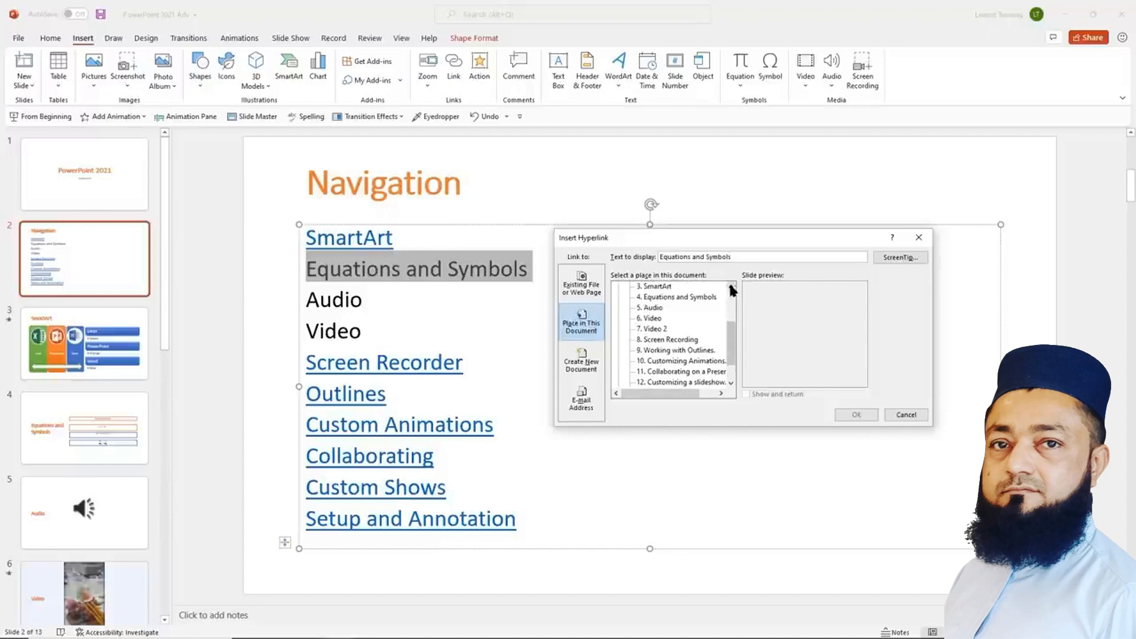
pyautogui.click(683, 299)
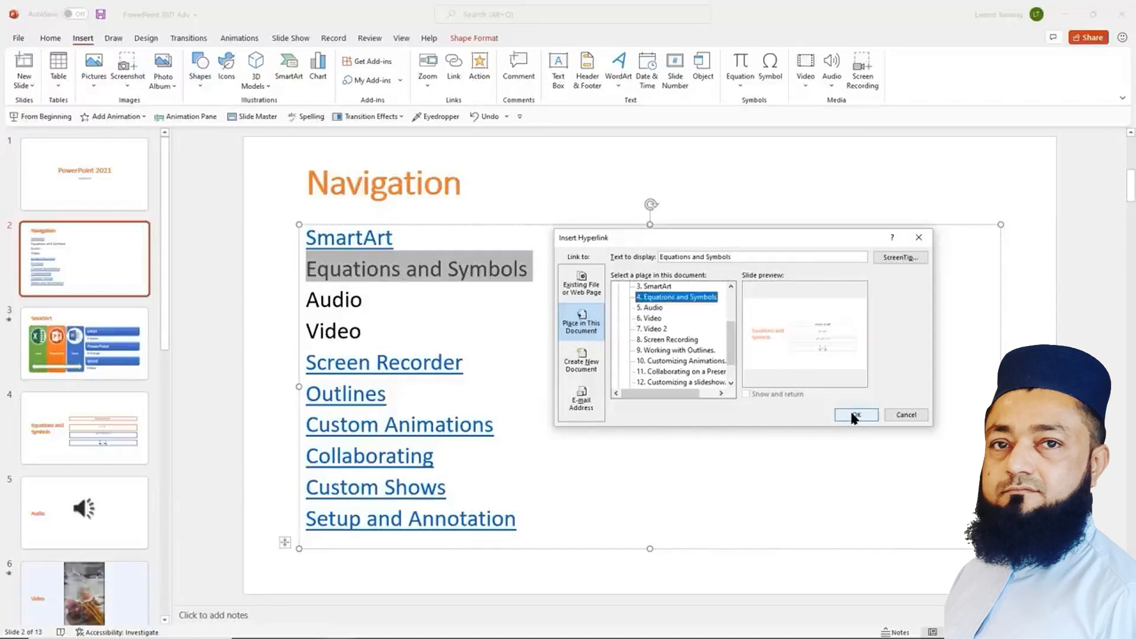
pyautogui.click(855, 414)
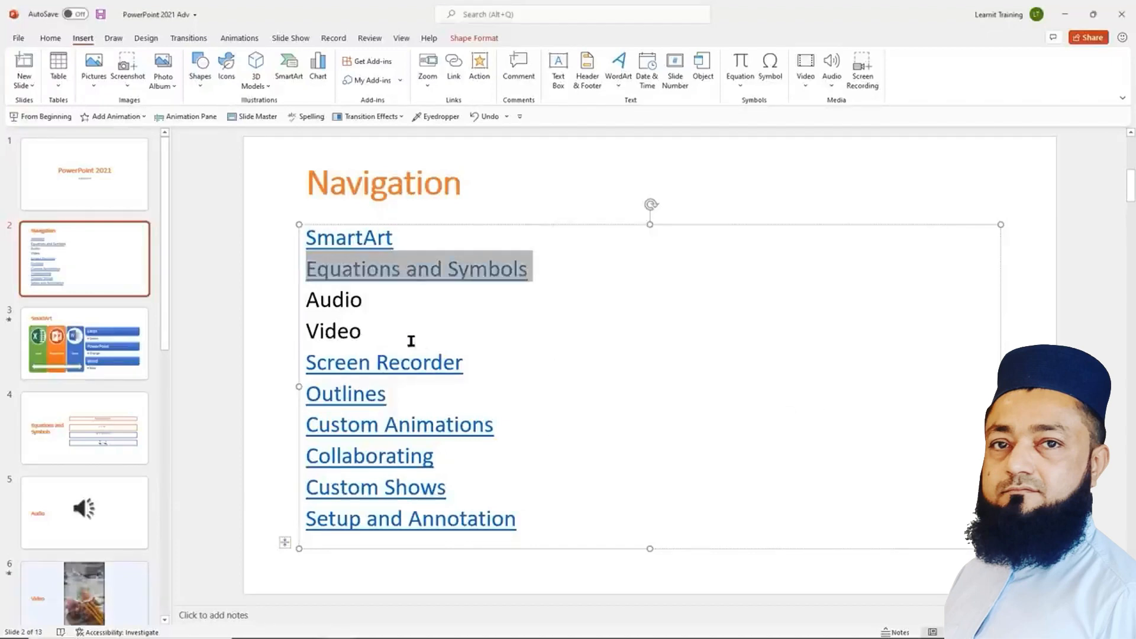
# Link the word "Audio" on the Navigation slide to slide 5, Audio
pyautogui.doubleClick(332, 301)
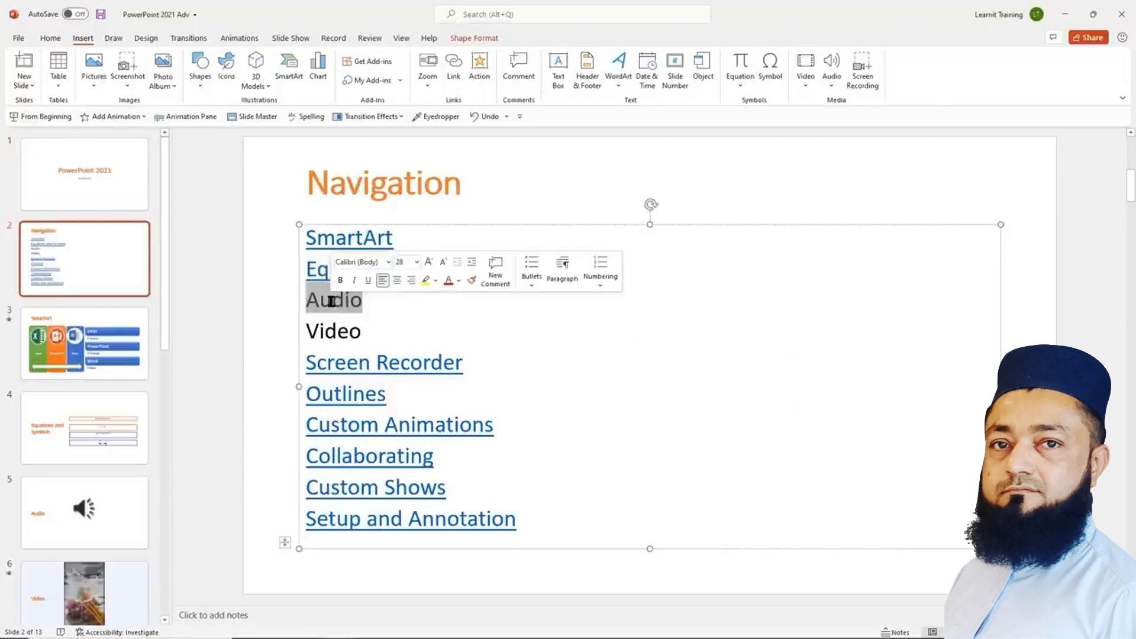
pyautogui.click(449, 72)
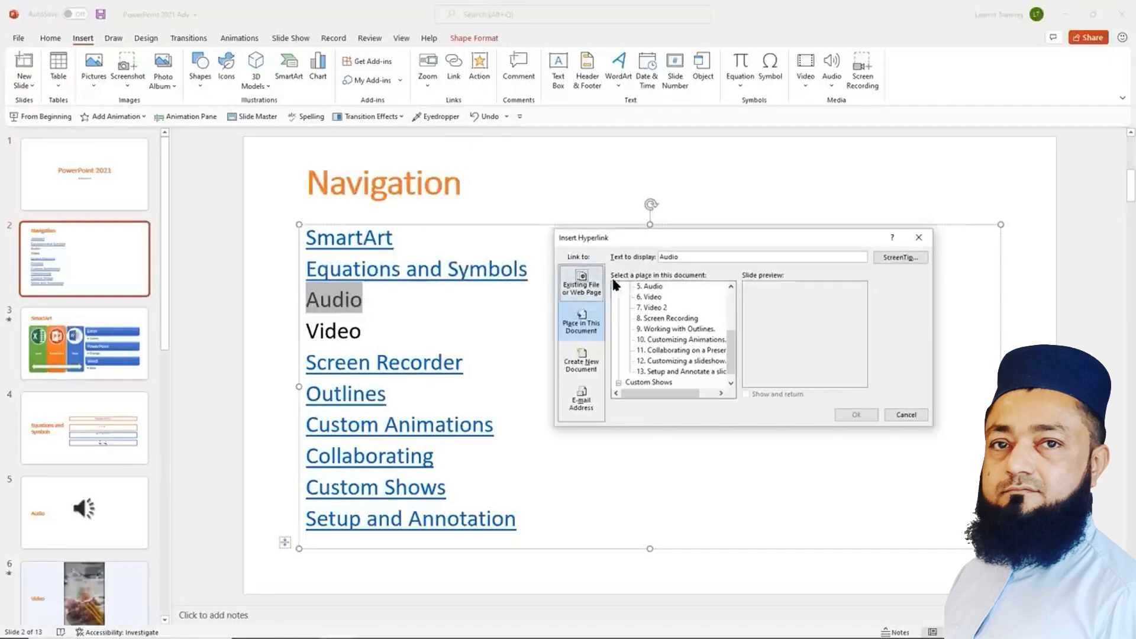
pyautogui.click(650, 287)
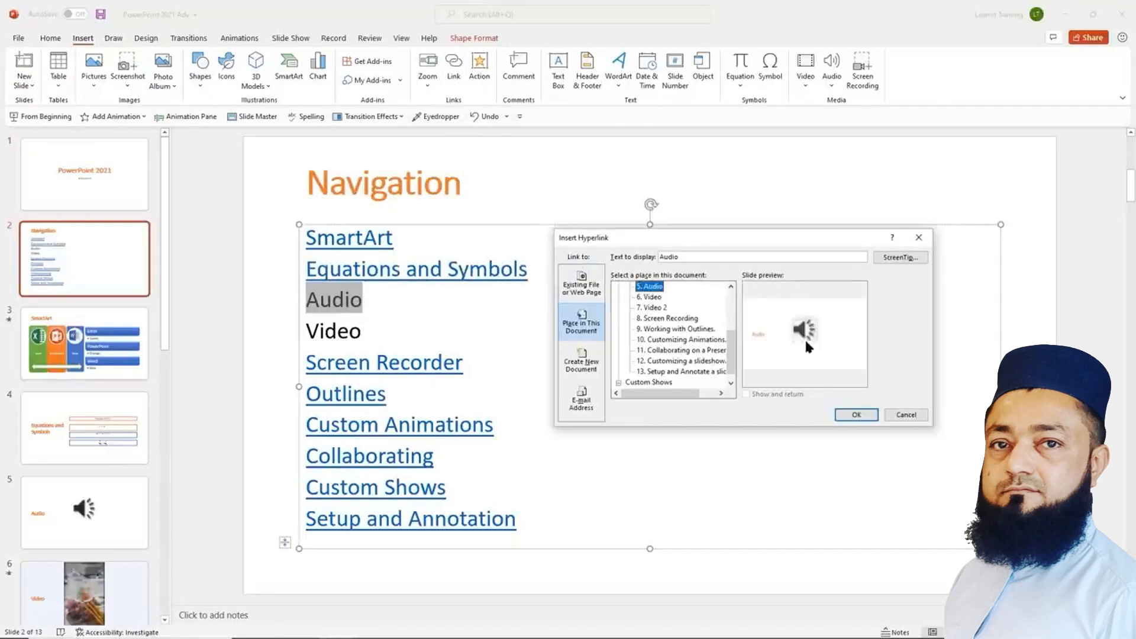
pyautogui.click(853, 414)
# Link the word "Video" on the Navigation slide to slide 6, Video, and deselect the text
pyautogui.click(330, 332)
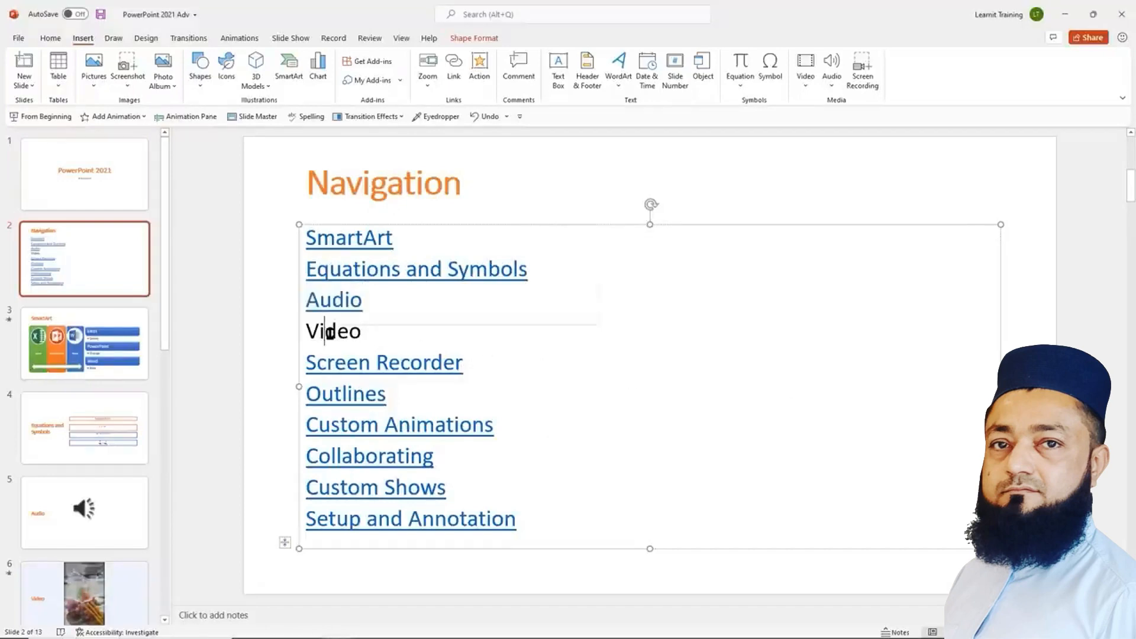
pyautogui.doubleClick(329, 332)
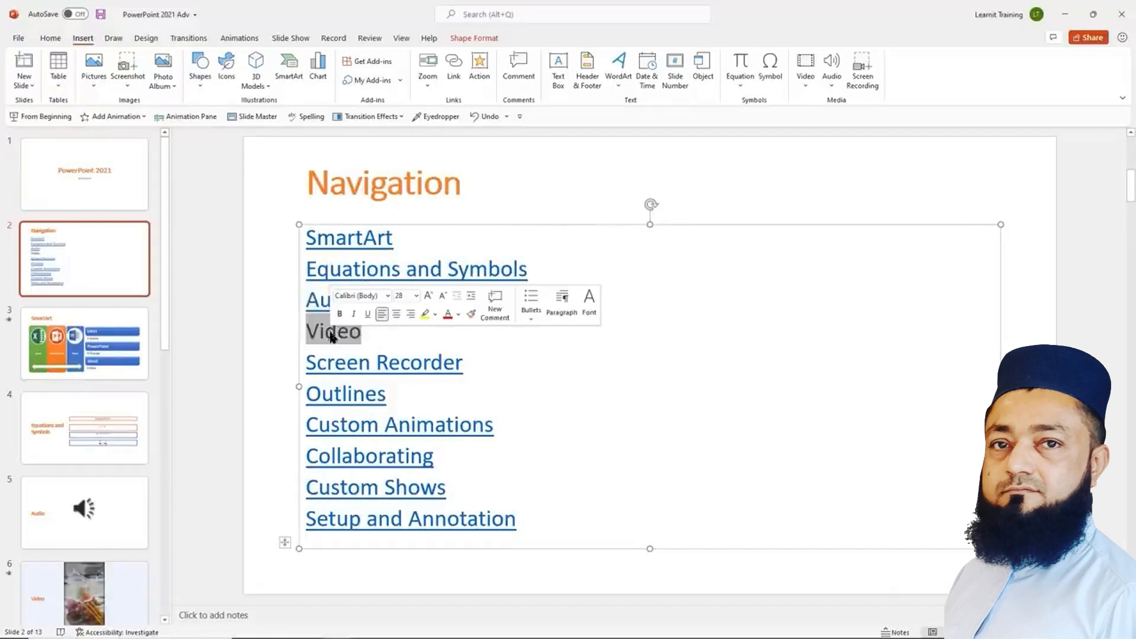
pyautogui.click(452, 66)
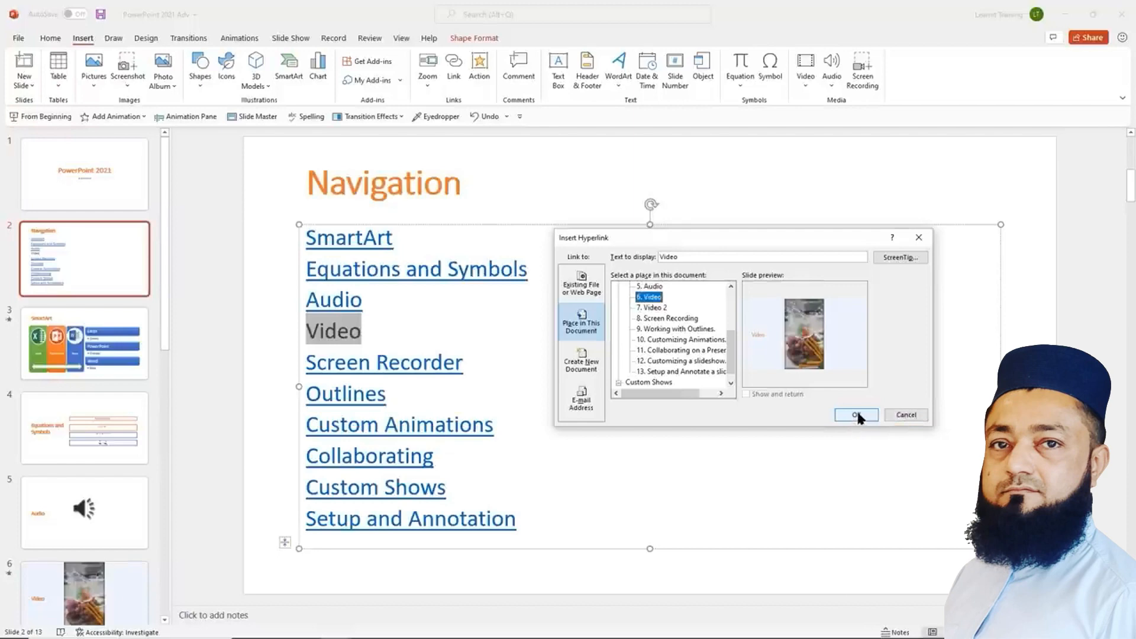
pyautogui.click(856, 414)
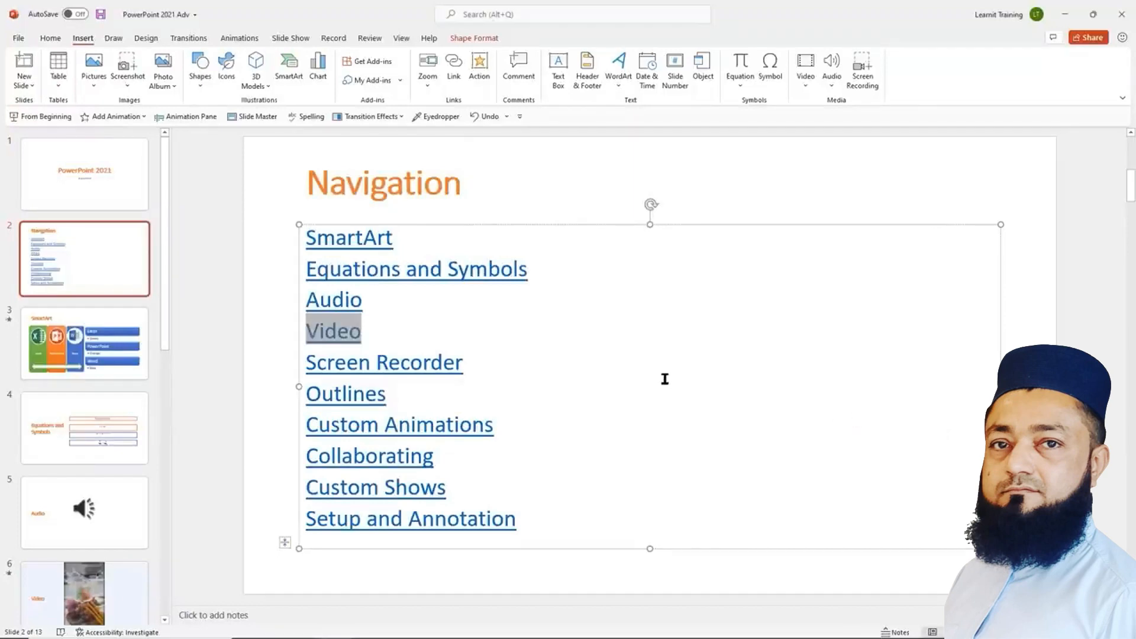
pyautogui.click(684, 391)
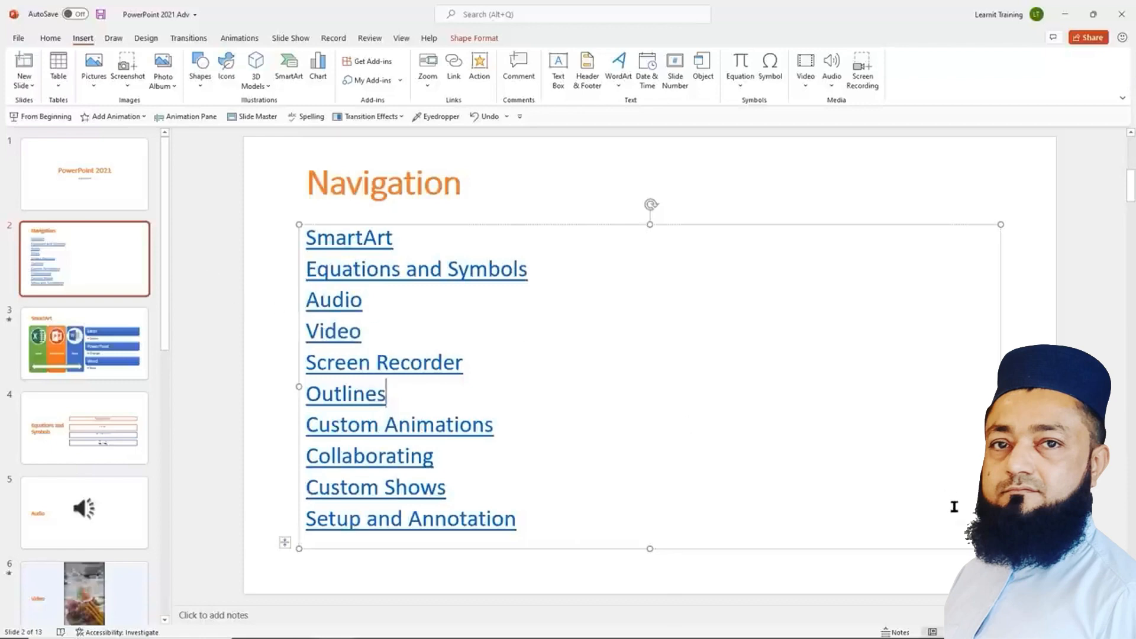
# Present from the Navigation slide, follow the Video link, check the slides available to jump to, and end the show
pyautogui.hotkey('shift', 'F5')
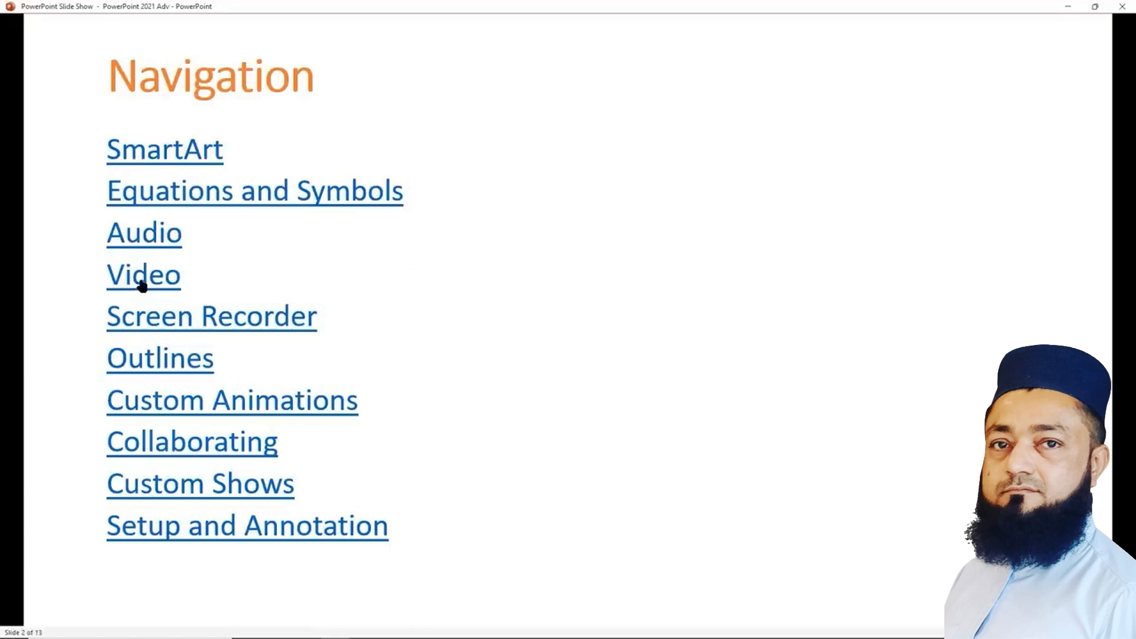
pyautogui.click(141, 285)
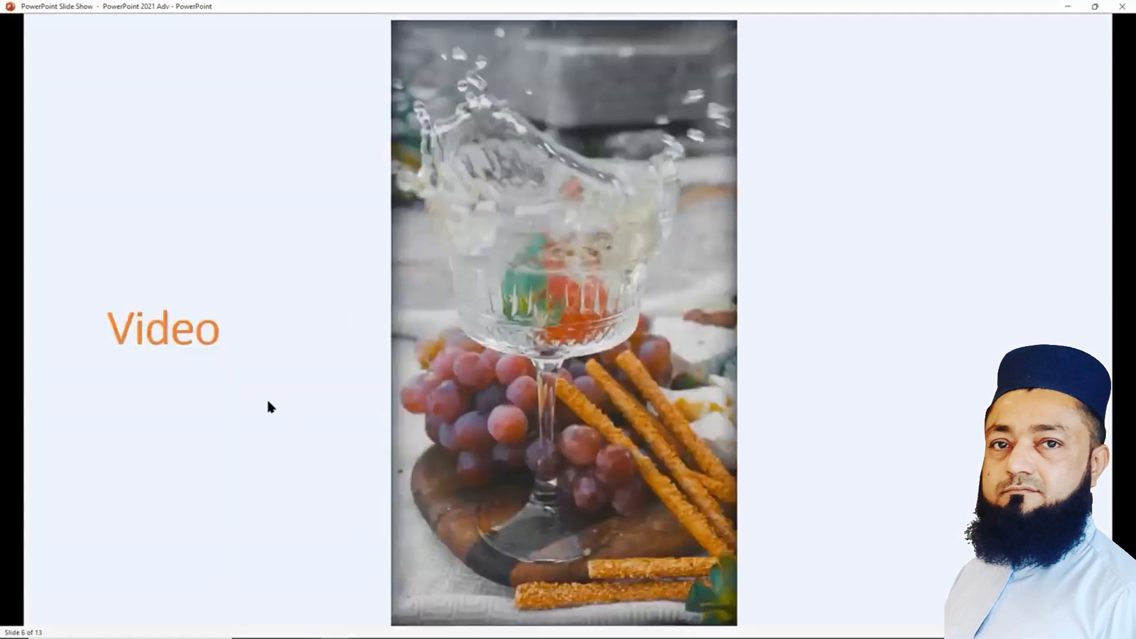
pyautogui.rightClick(259, 415)
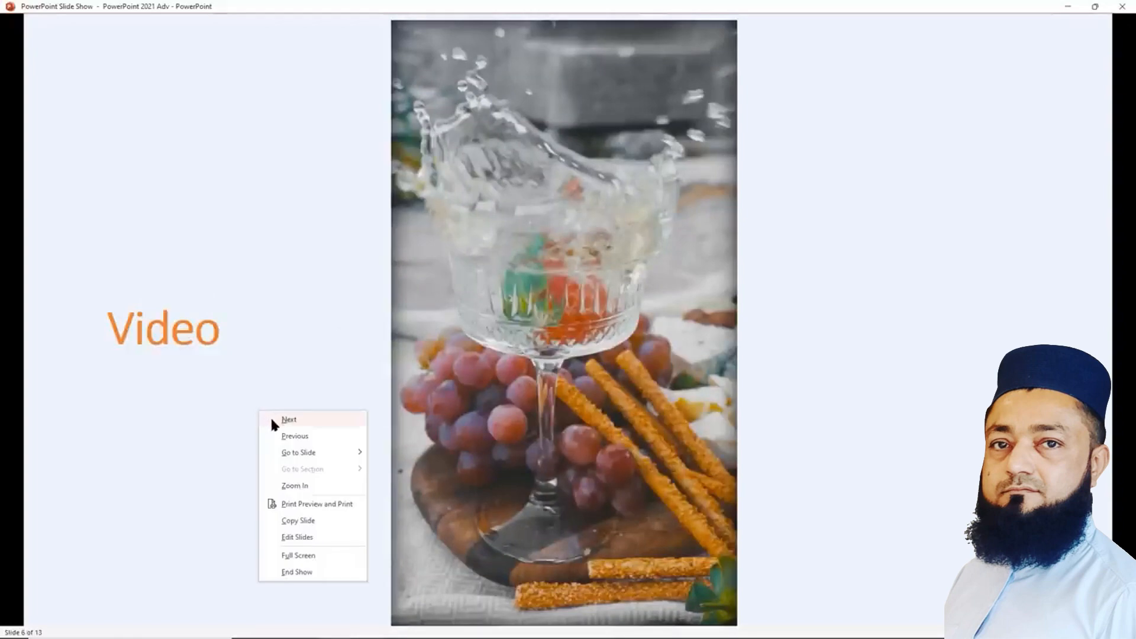
pyautogui.moveTo(344, 453)
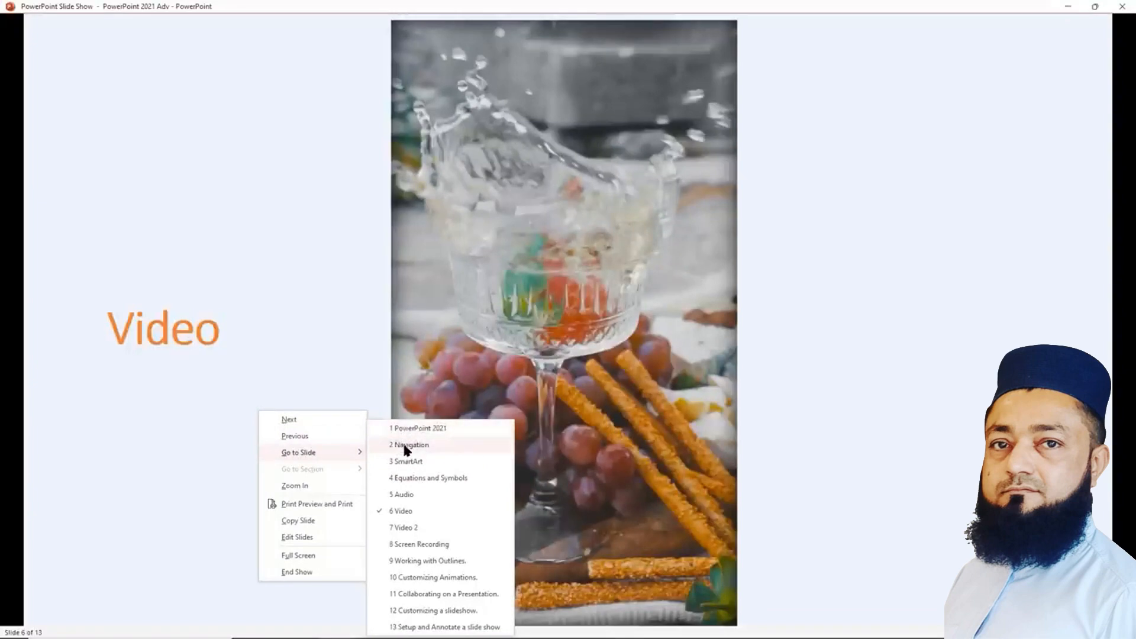
pyautogui.click(301, 572)
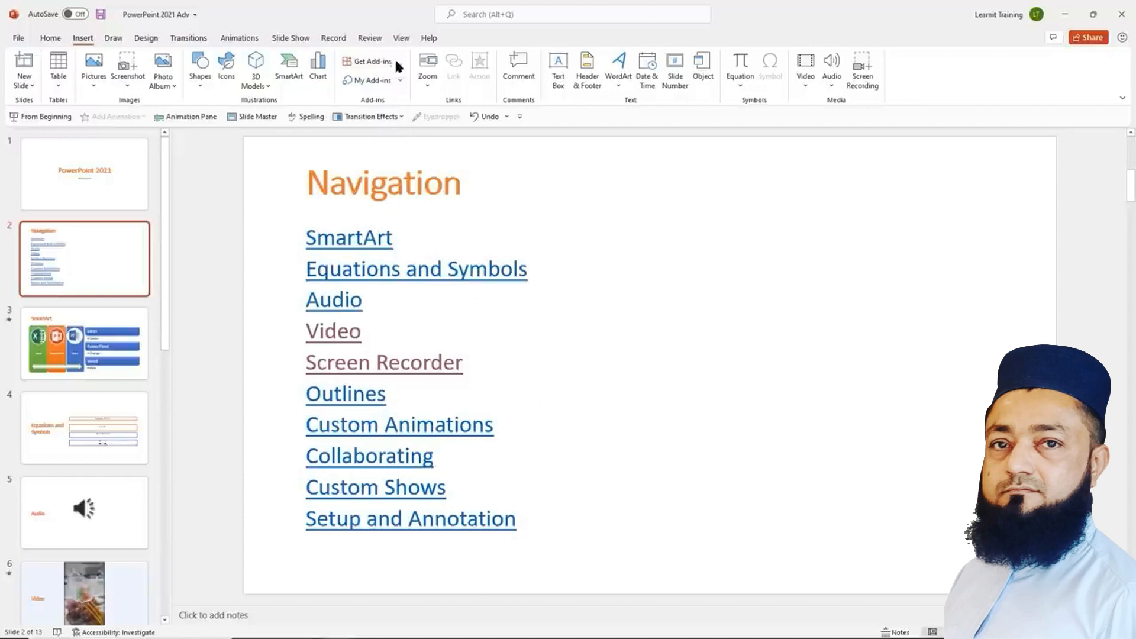
# Draw a Home action button about 0.3" high and 0.54" wide just above the footer on the top-level slide master
pyautogui.click(400, 38)
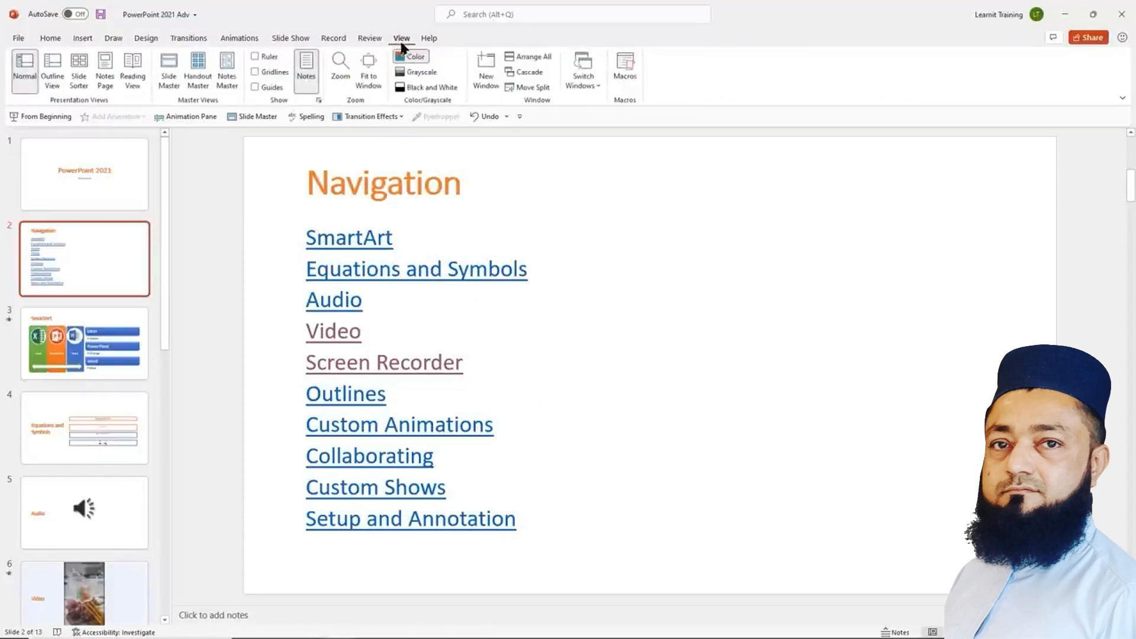
pyautogui.click(167, 85)
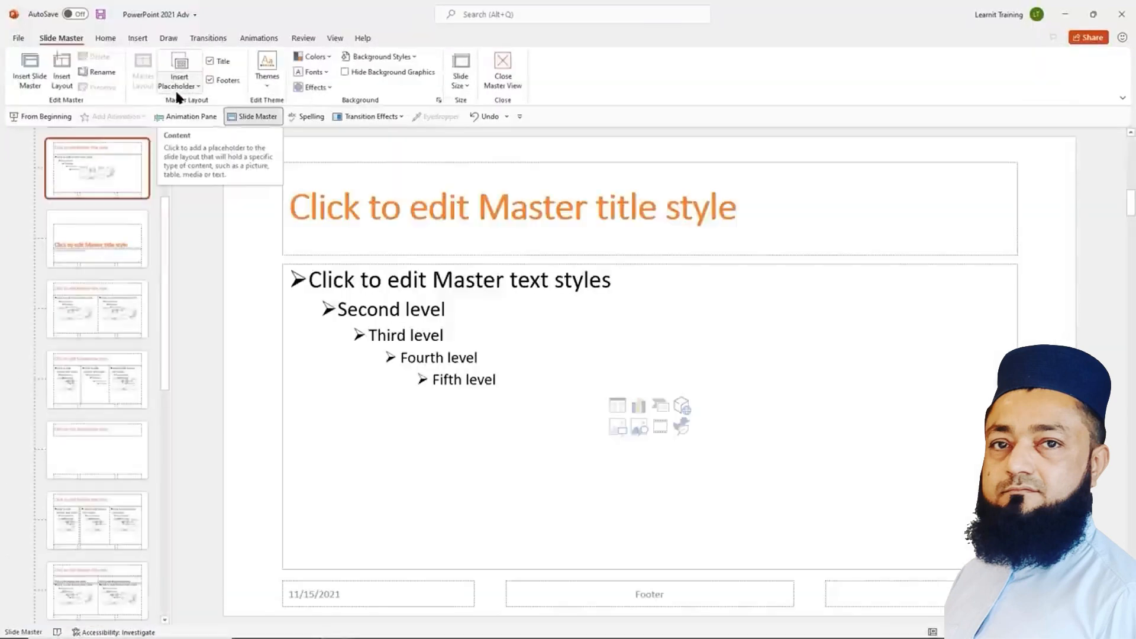
pyautogui.click(97, 175)
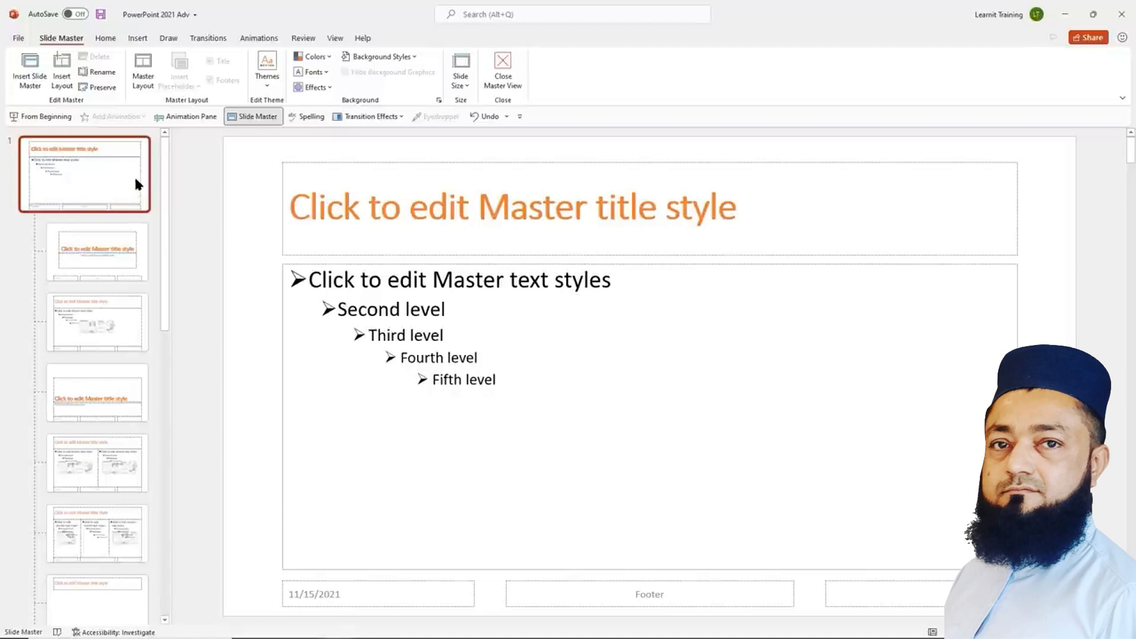
pyautogui.click(139, 39)
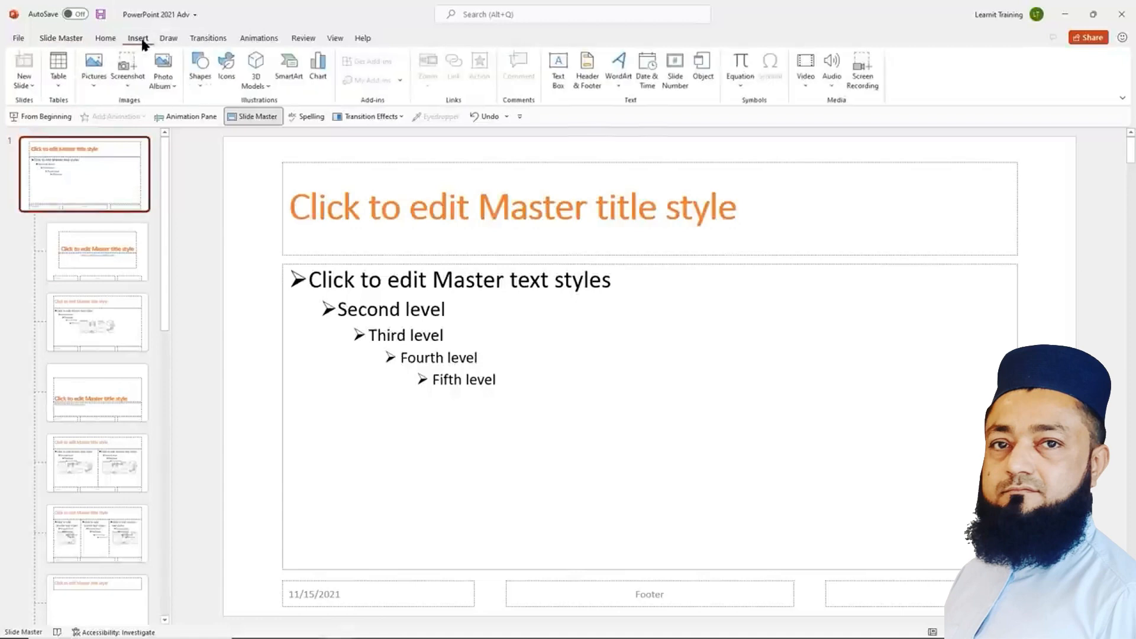
pyautogui.click(197, 87)
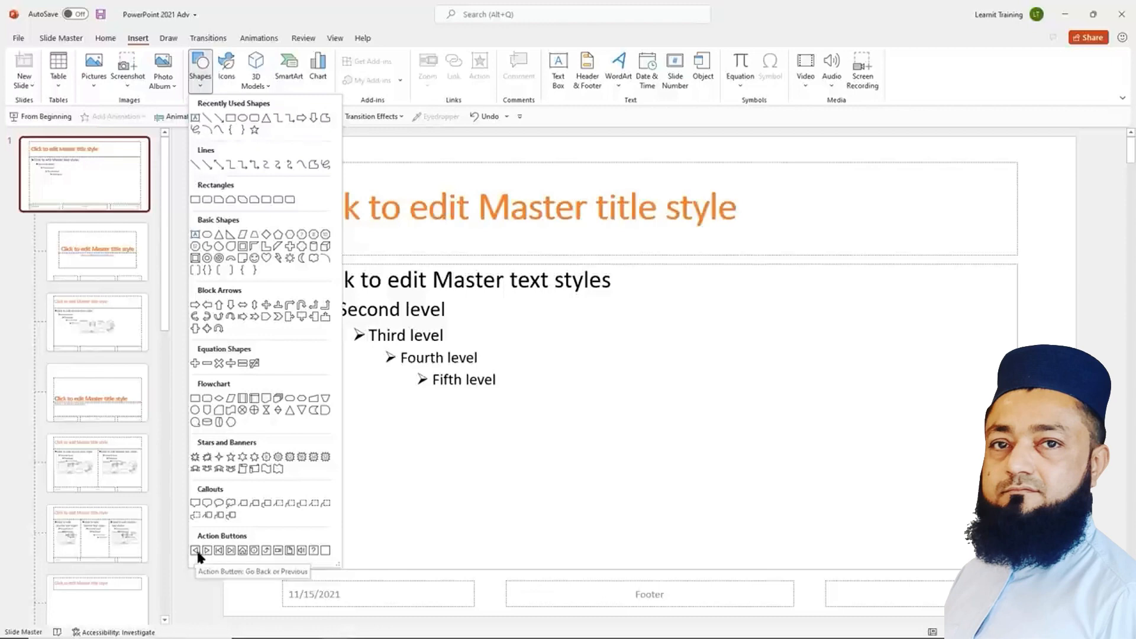
pyautogui.click(242, 551)
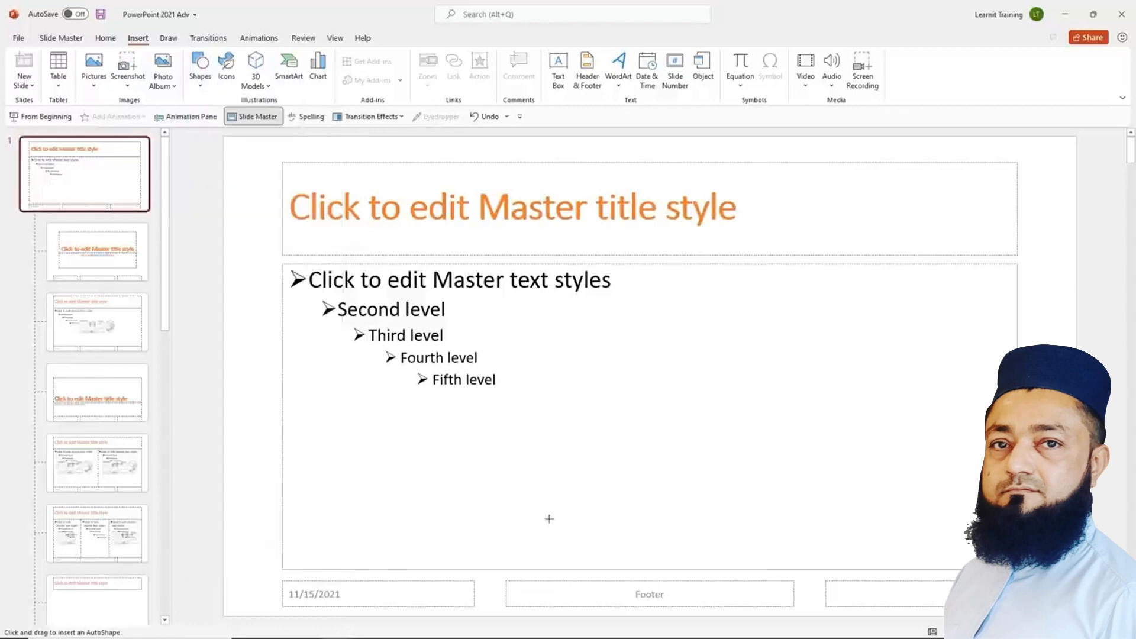
pyautogui.moveTo(623, 549); pyautogui.dragTo(658, 567)
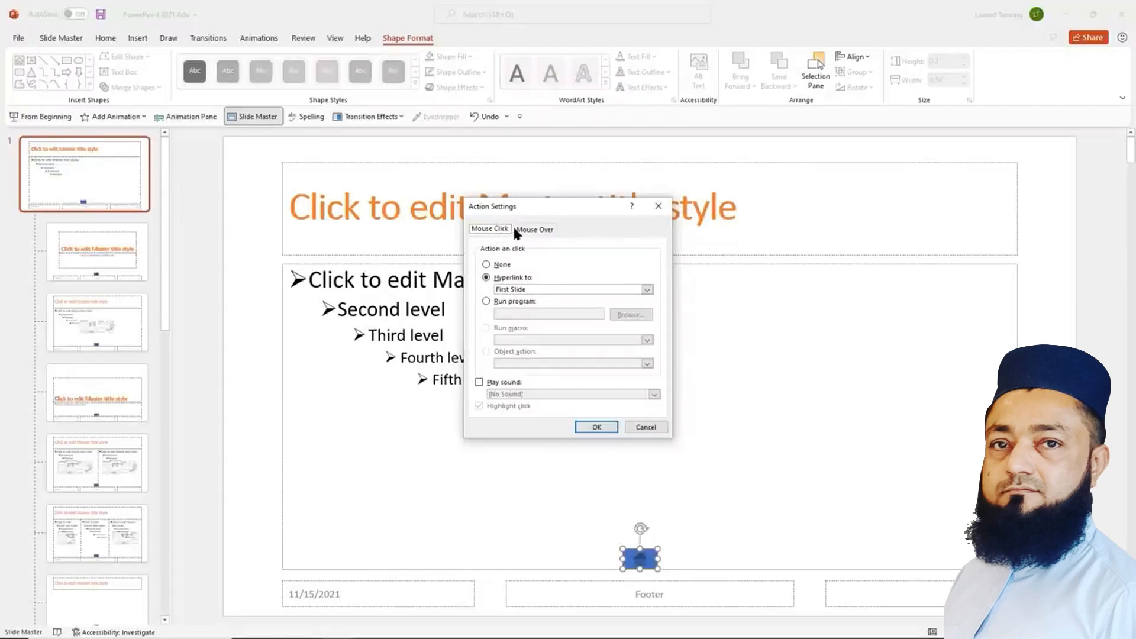
# Set the Home button's mouse-click action to hyperlink to slide 2, Navigation
pyautogui.click(531, 229)
pyautogui.click(496, 228)
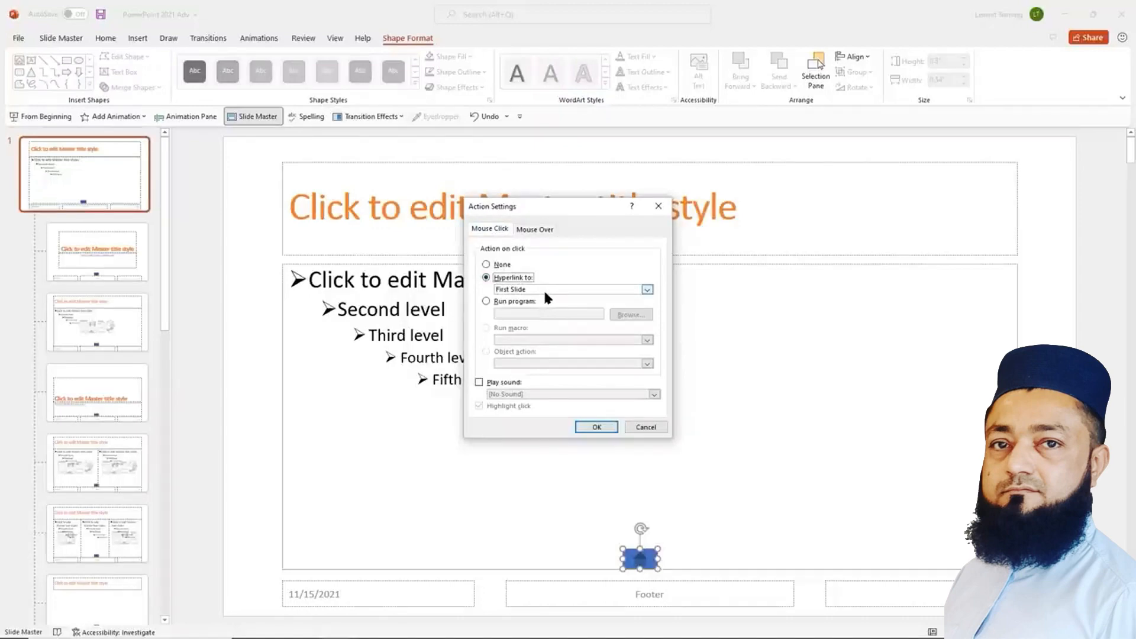
pyautogui.click(647, 290)
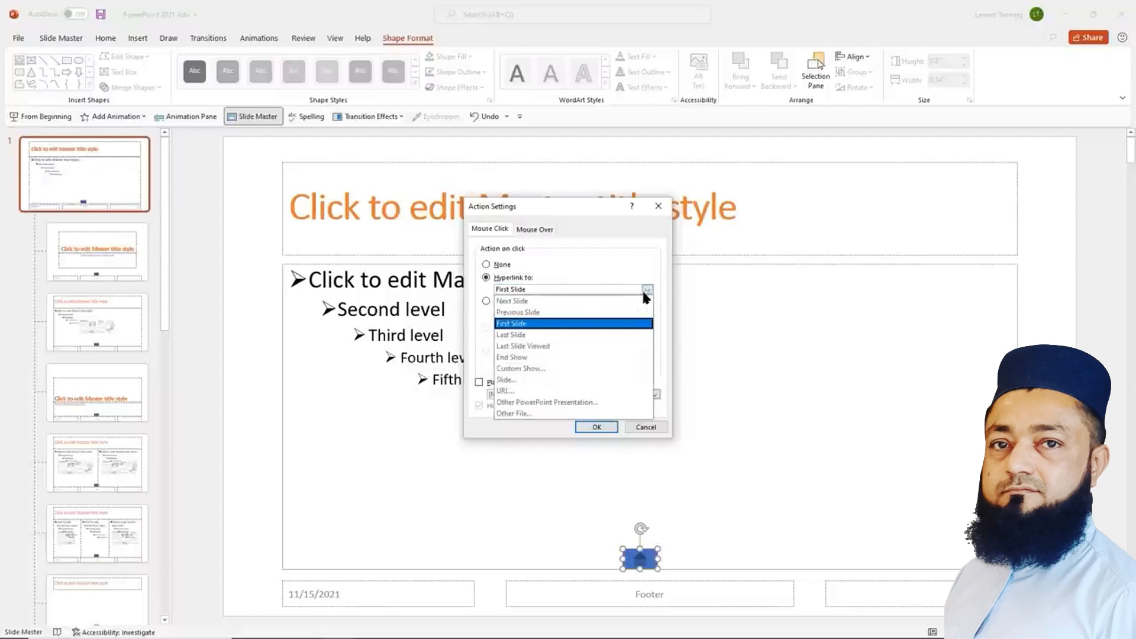
pyautogui.click(512, 380)
pyautogui.click(446, 278)
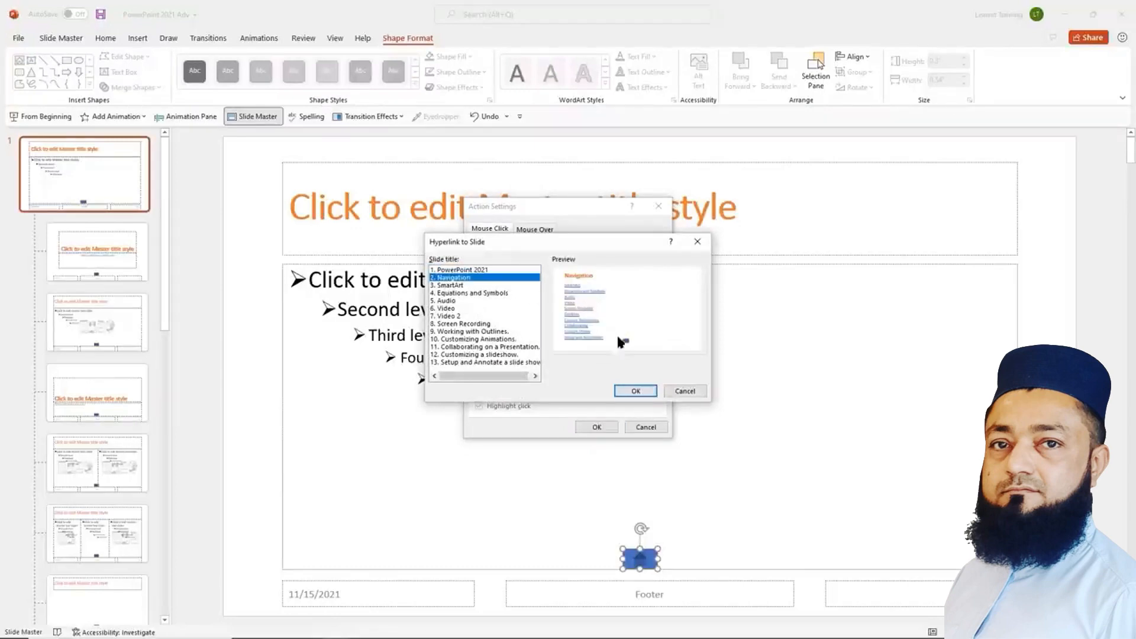
pyautogui.click(633, 390)
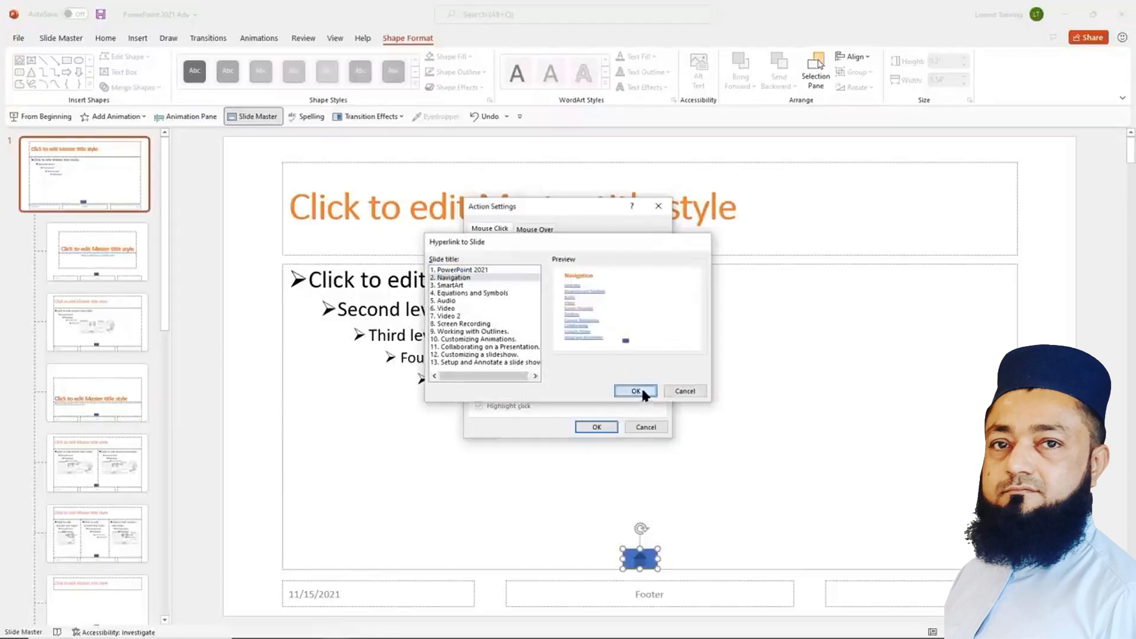
pyautogui.click(594, 427)
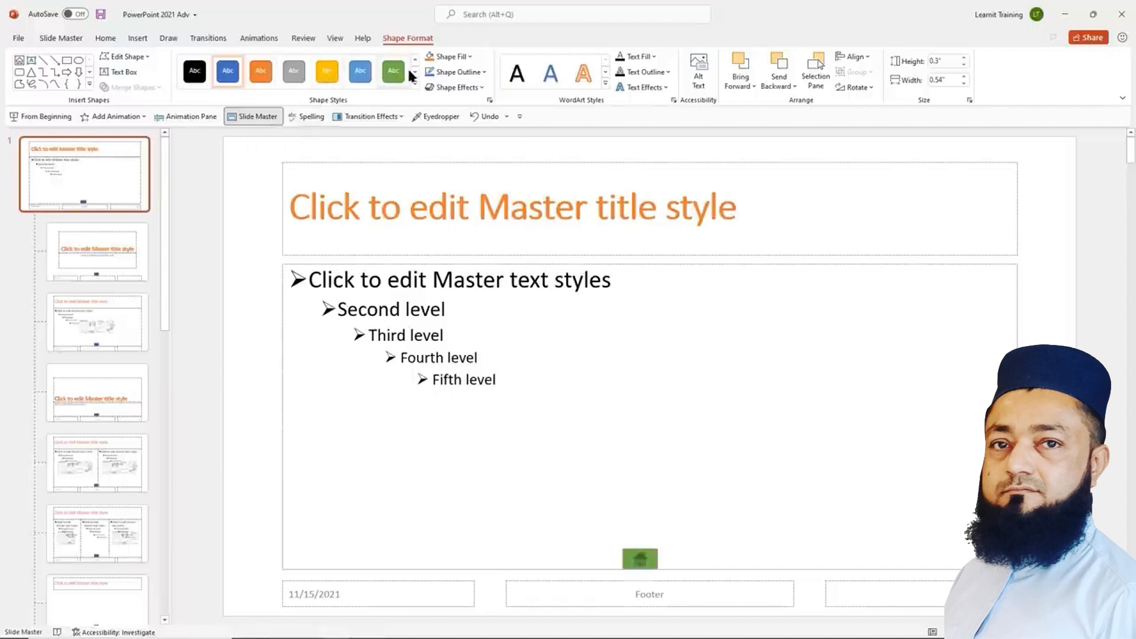
# Apply the orange filled shape style to the Home button and close the slide master view
pyautogui.click(265, 78)
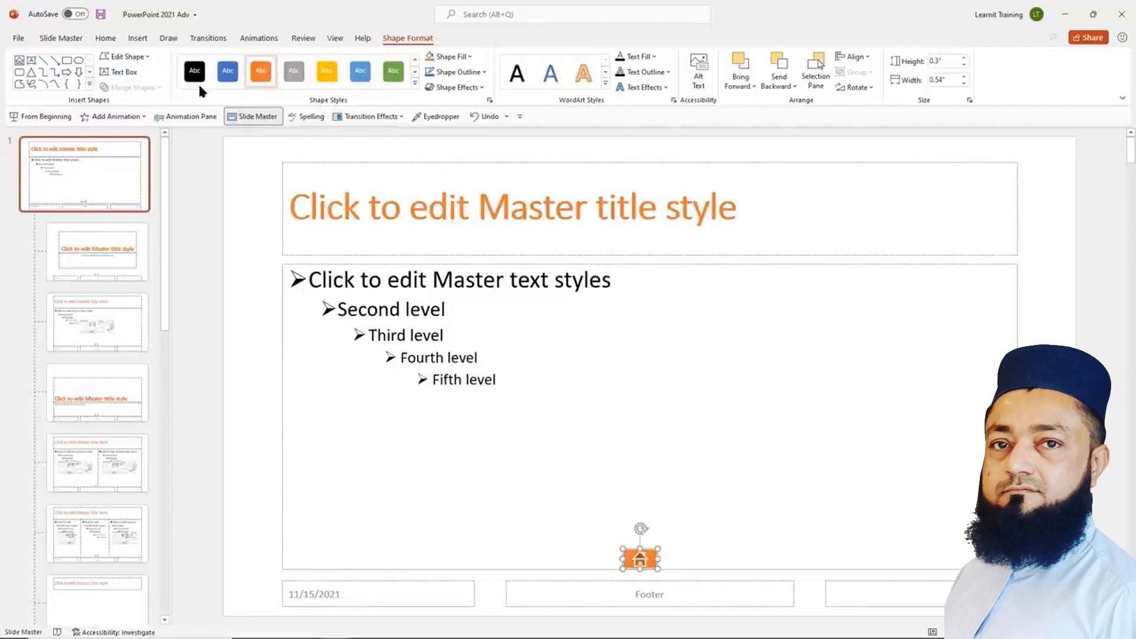
pyautogui.click(138, 39)
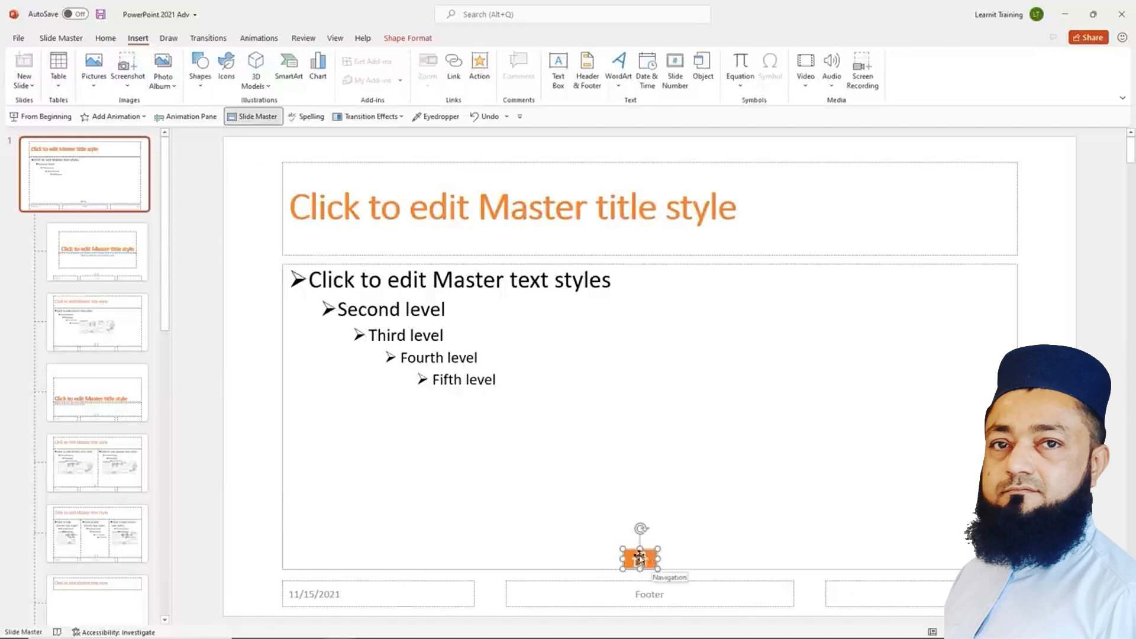
pyautogui.click(51, 39)
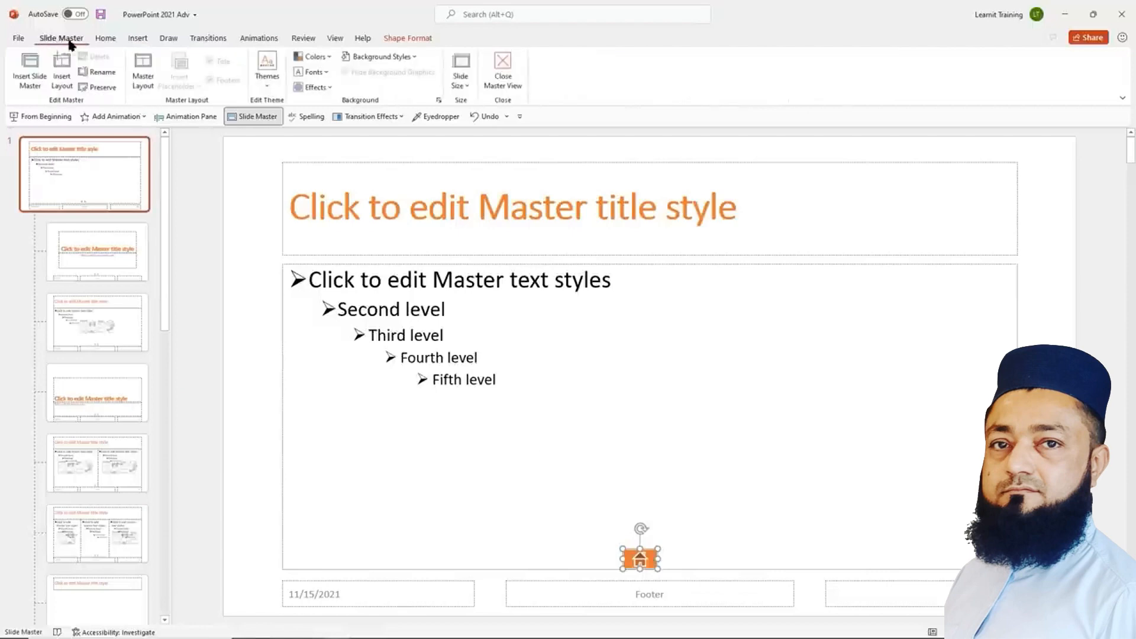
pyautogui.click(503, 80)
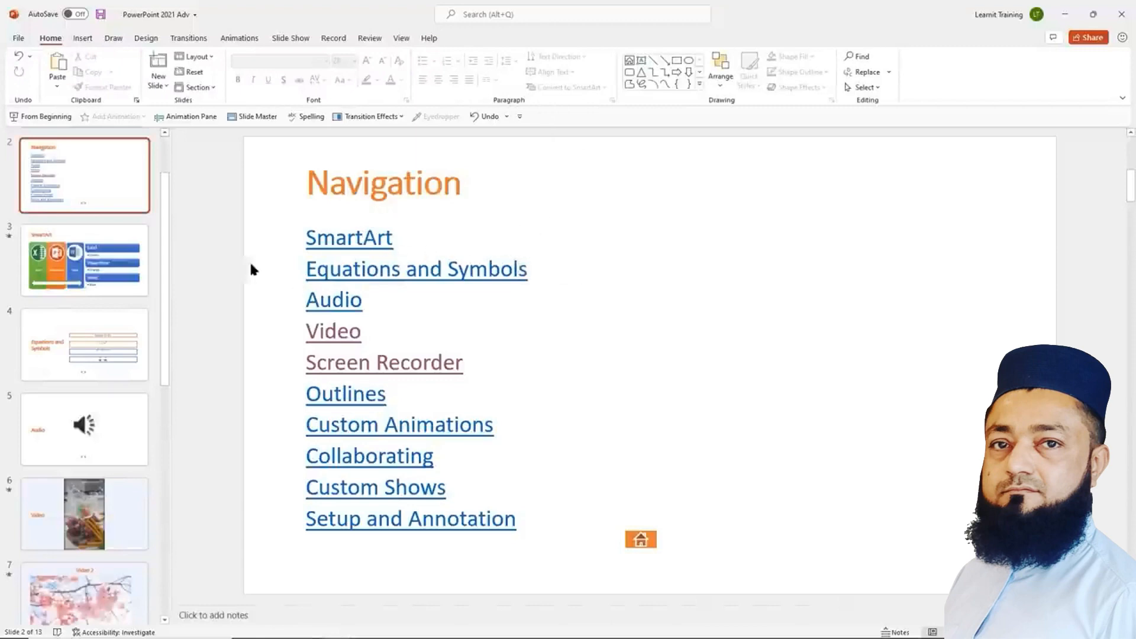
# Look through slides 2 to 6 to check where the Home button appears on each one
pyautogui.click(118, 198)
pyautogui.click(106, 278)
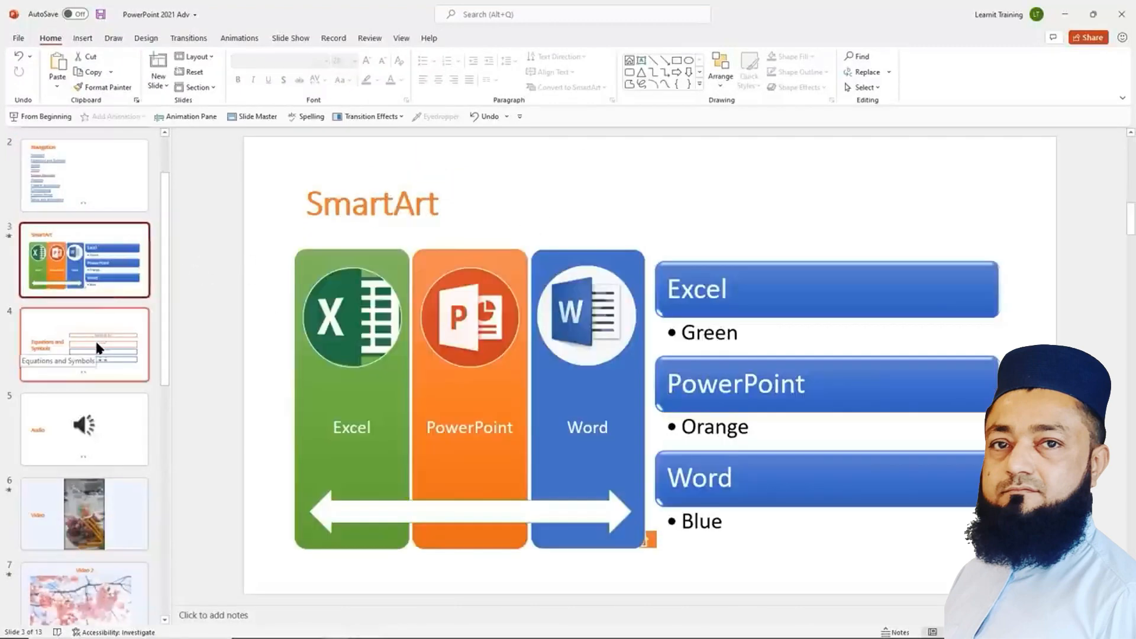
pyautogui.click(95, 338)
pyautogui.click(102, 432)
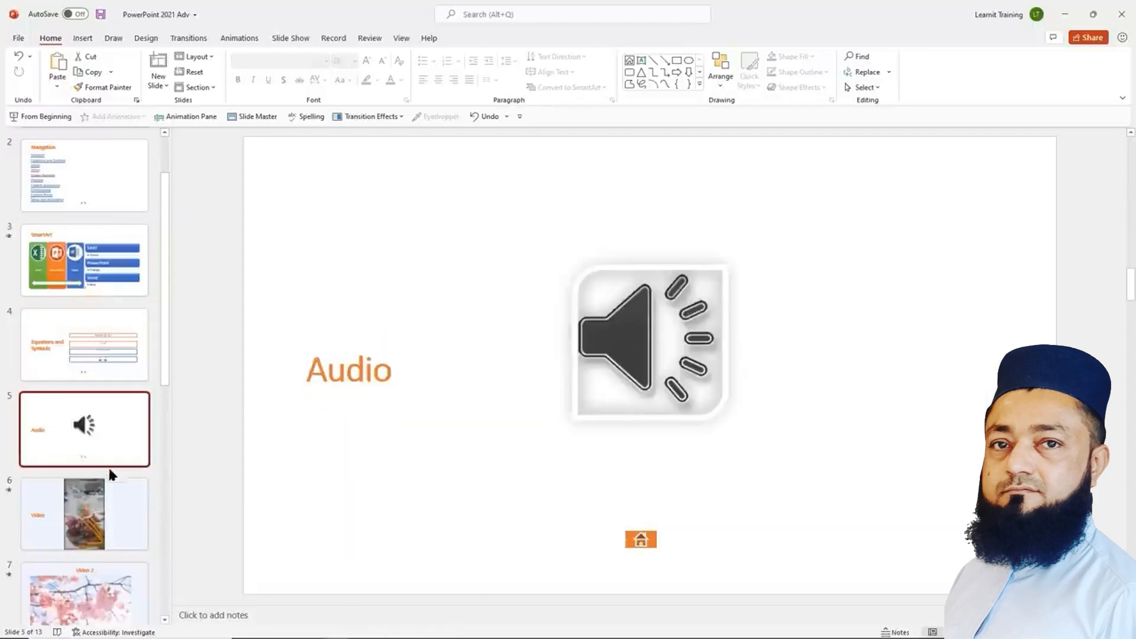
pyautogui.click(106, 513)
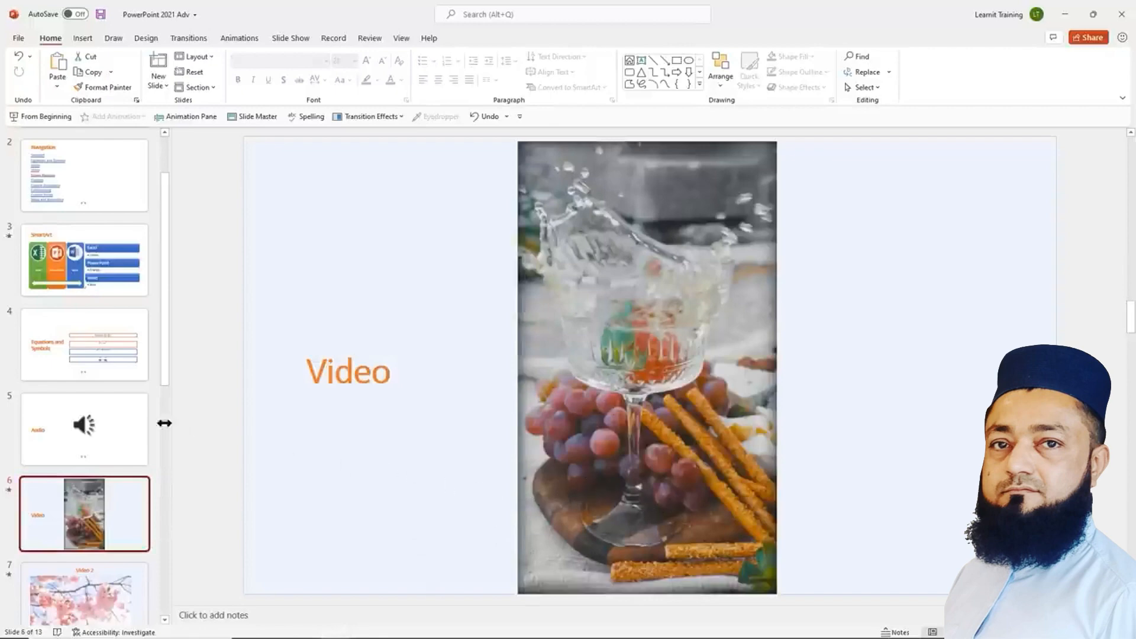
pyautogui.click(108, 426)
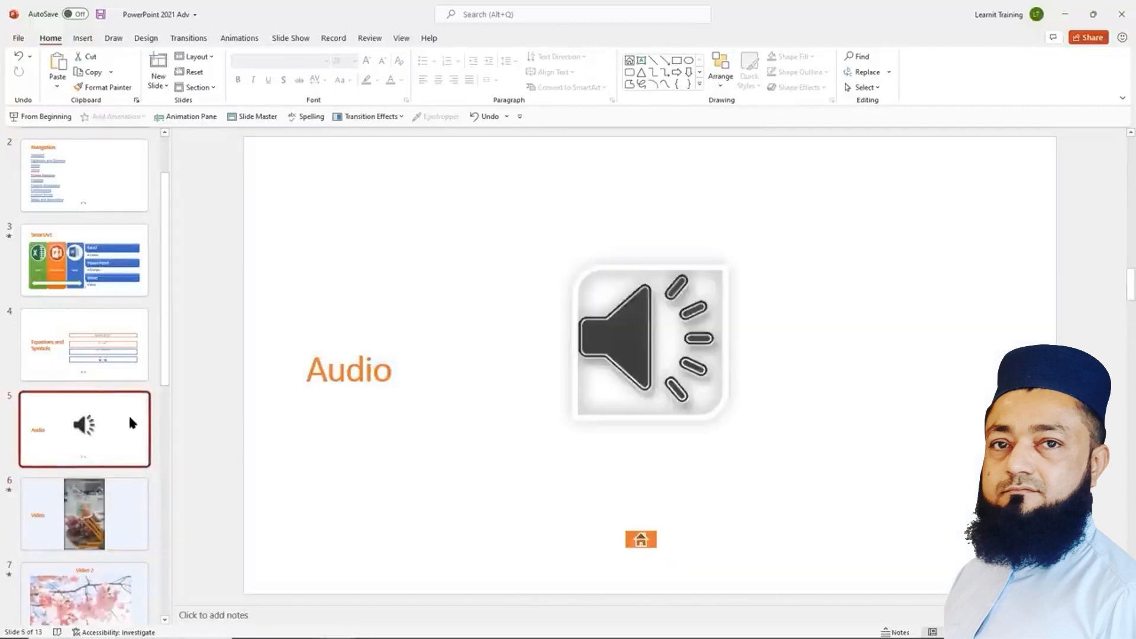
pyautogui.scroll(2, 105, 187)
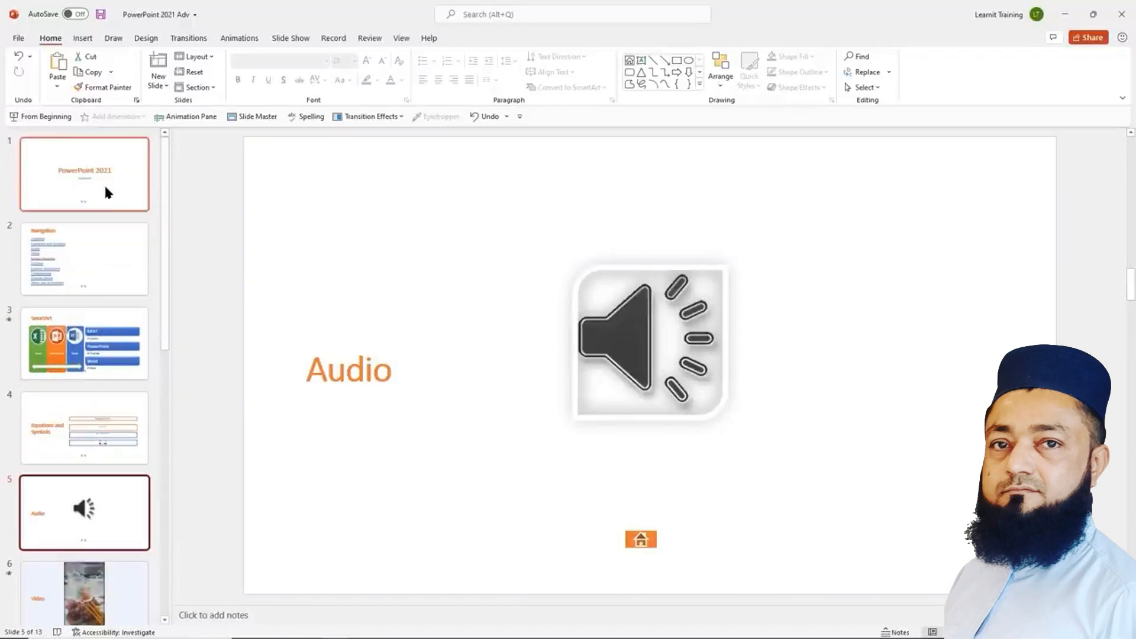
# Present from the Navigation slide, follow the Video link, and bring up the slide show commands on the Video slide
pyautogui.click(114, 257)
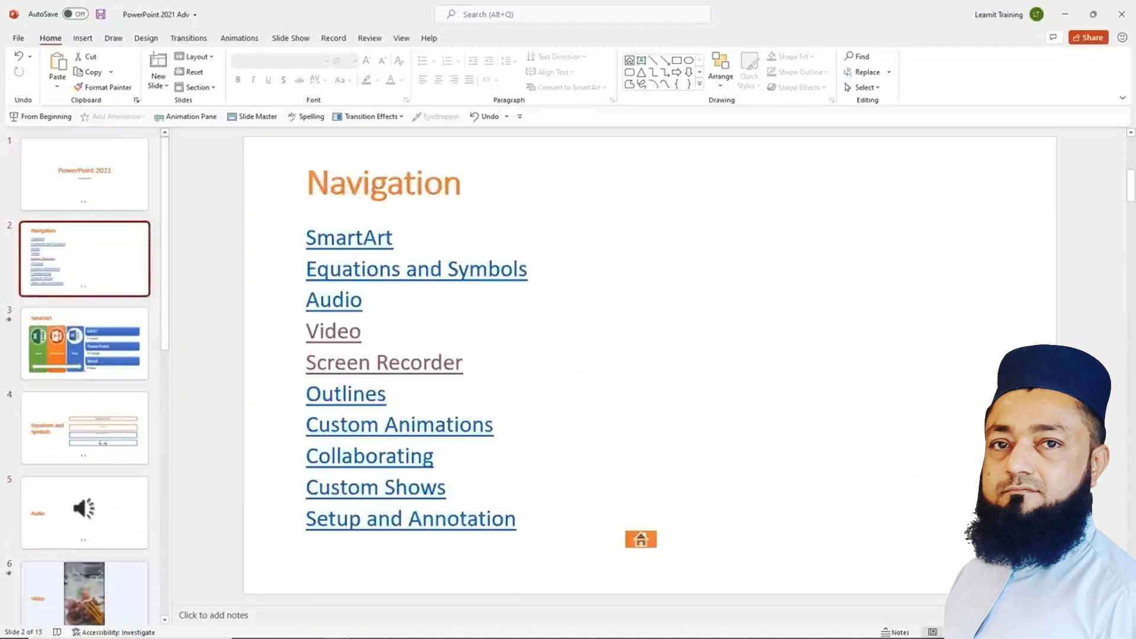
pyautogui.hotkey('shift', 'F5')
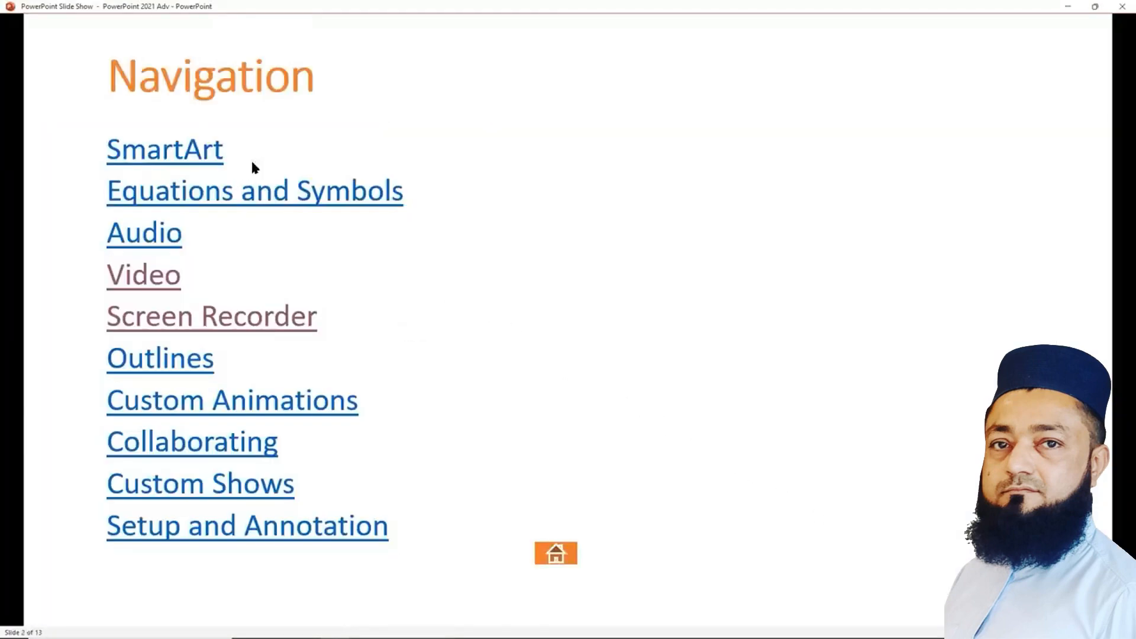
pyautogui.click(146, 277)
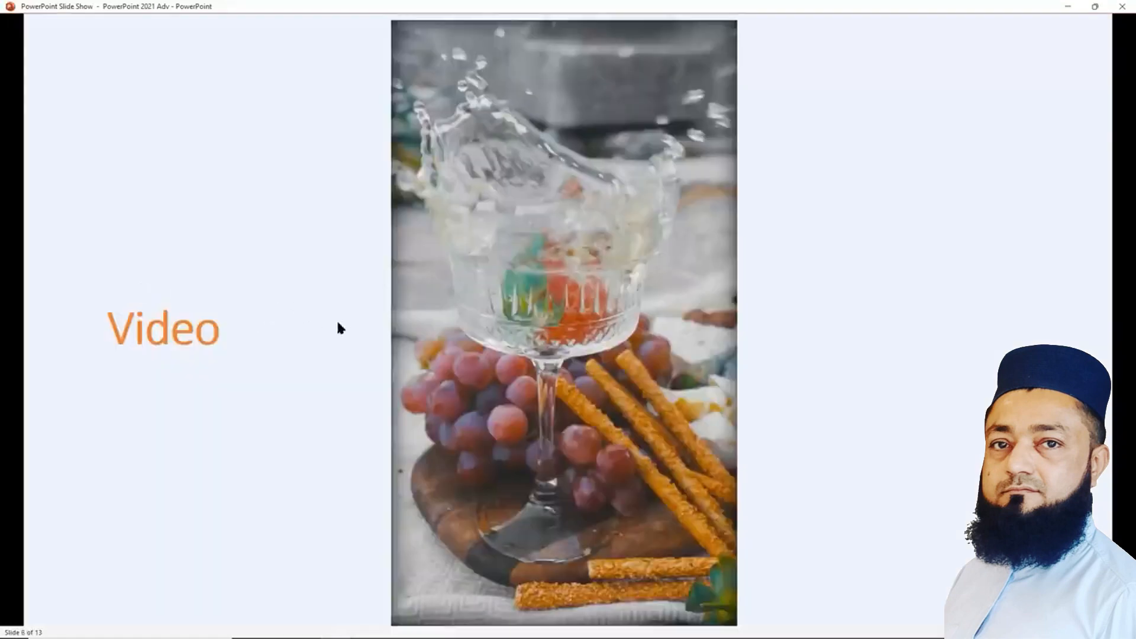
pyautogui.moveTo(580, 591)
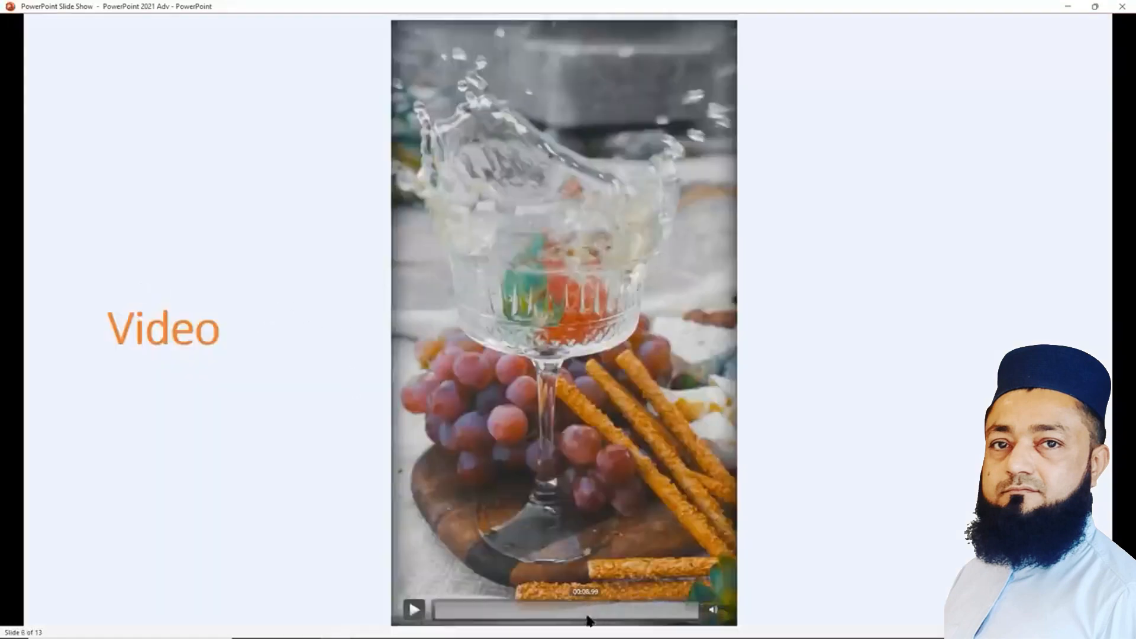
pyautogui.rightClick(227, 473)
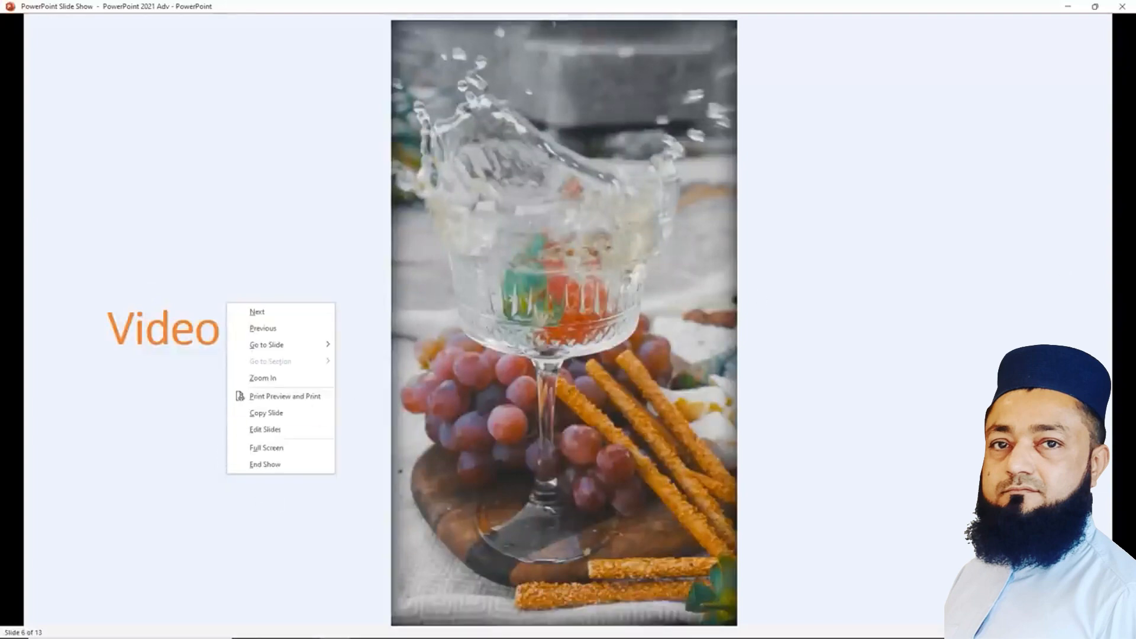